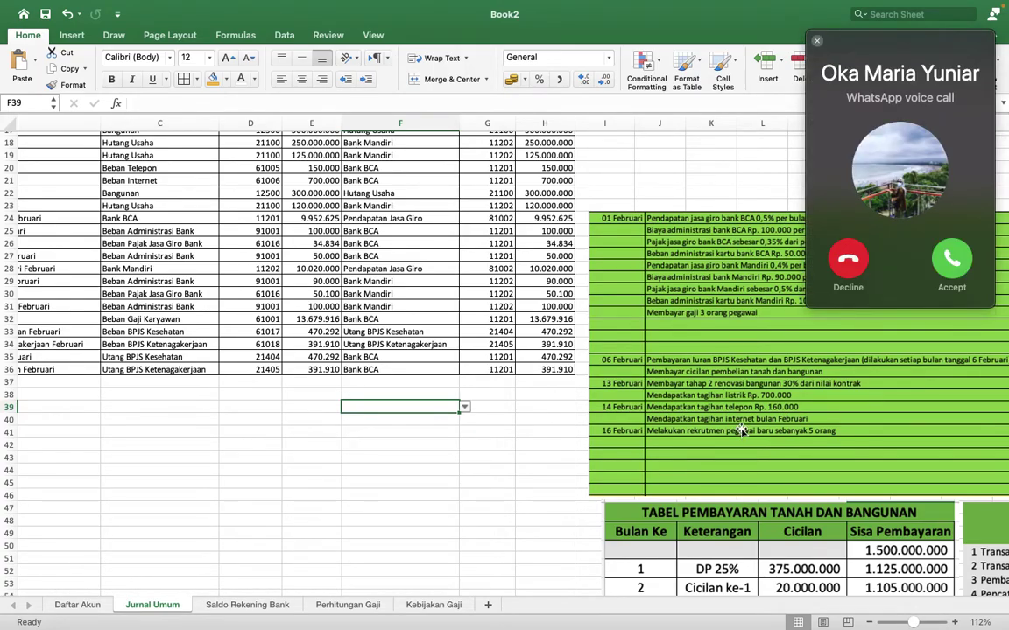
Review the February transaction list, the land and building installment table, and the company's accounting and finance policies
{"action": "scroll", "coordinate": [671, 387], "scroll_direction": "right", "scroll_amount": 5}
{"action": "scroll", "coordinate": [674, 391], "scroll_direction": "right", "scroll_amount": 3}
{"action": "scroll", "coordinate": [674, 391], "scroll_direction": "up", "scroll_amount": 1}
{"action": "scroll", "coordinate": [412, 391], "scroll_direction": "down", "scroll_amount": 2}
{"action": "scroll", "coordinate": [412, 392], "scroll_direction": "right", "scroll_amount": 1}
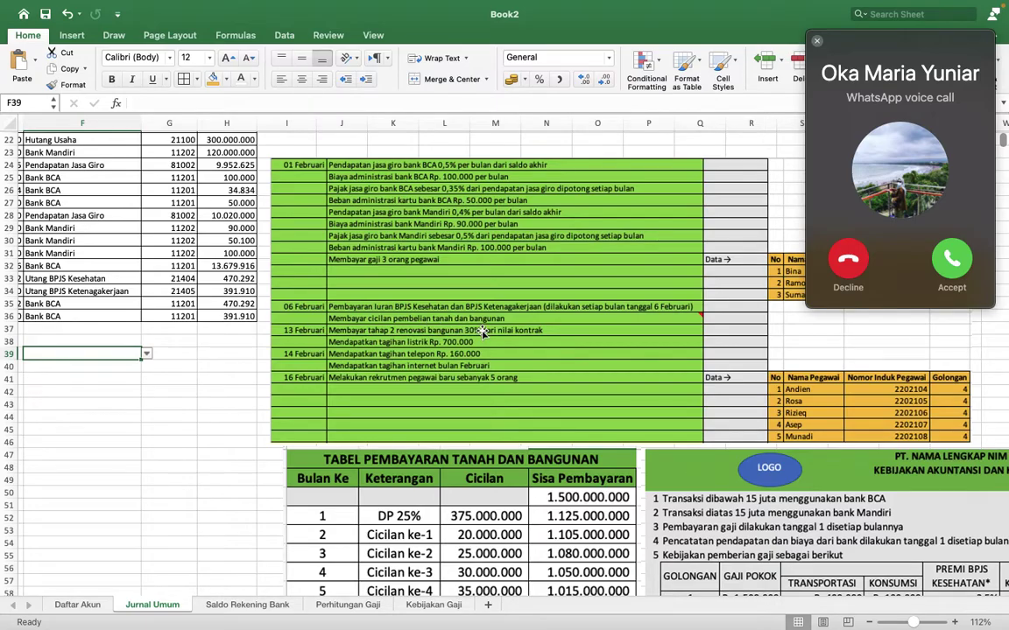
{"action": "scroll", "coordinate": [481, 331], "scroll_direction": "down", "scroll_amount": 8}
{"action": "scroll", "coordinate": [481, 331], "scroll_direction": "right", "scroll_amount": 3}
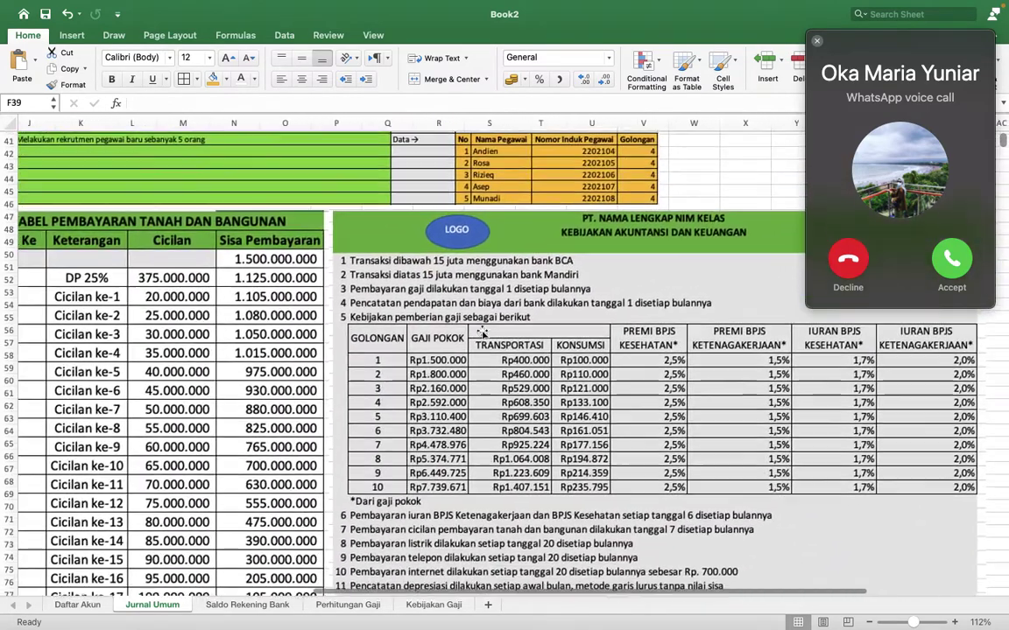
{"action": "scroll", "coordinate": [483, 333], "scroll_direction": "down", "scroll_amount": 2}
{"action": "scroll", "coordinate": [482, 333], "scroll_direction": "right", "scroll_amount": 1}
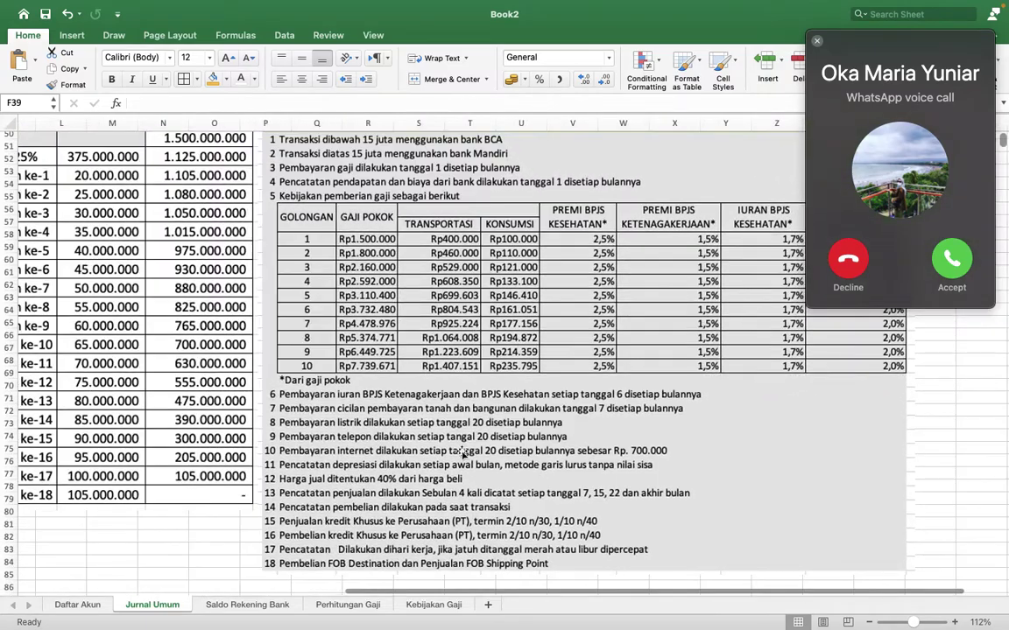
{"action": "scroll", "coordinate": [272, 413], "scroll_direction": "up", "scroll_amount": 2}
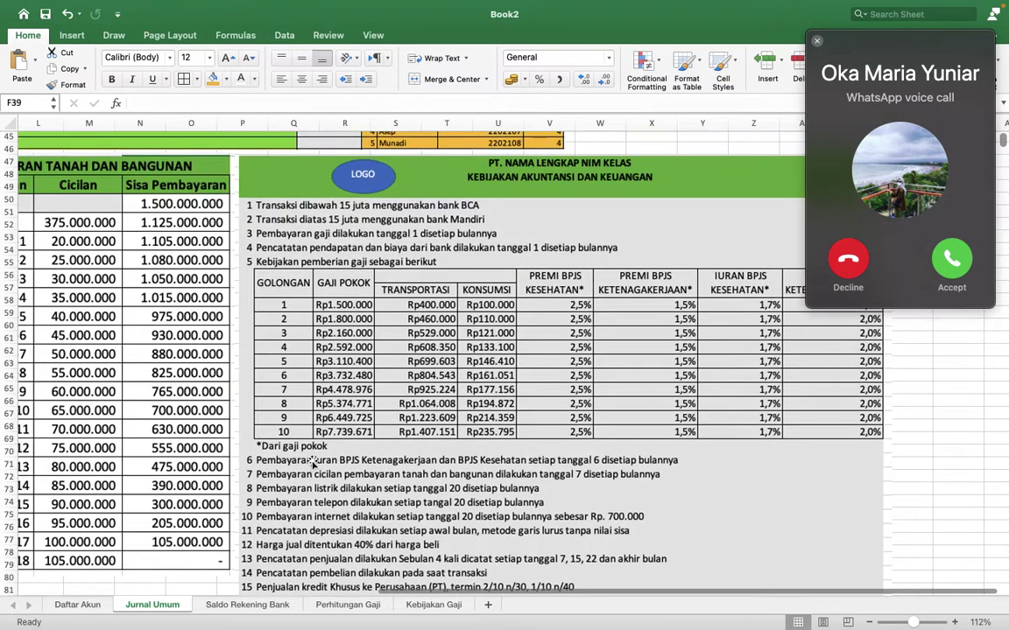
{"action": "scroll", "coordinate": [273, 414], "scroll_direction": "right", "scroll_amount": 1}
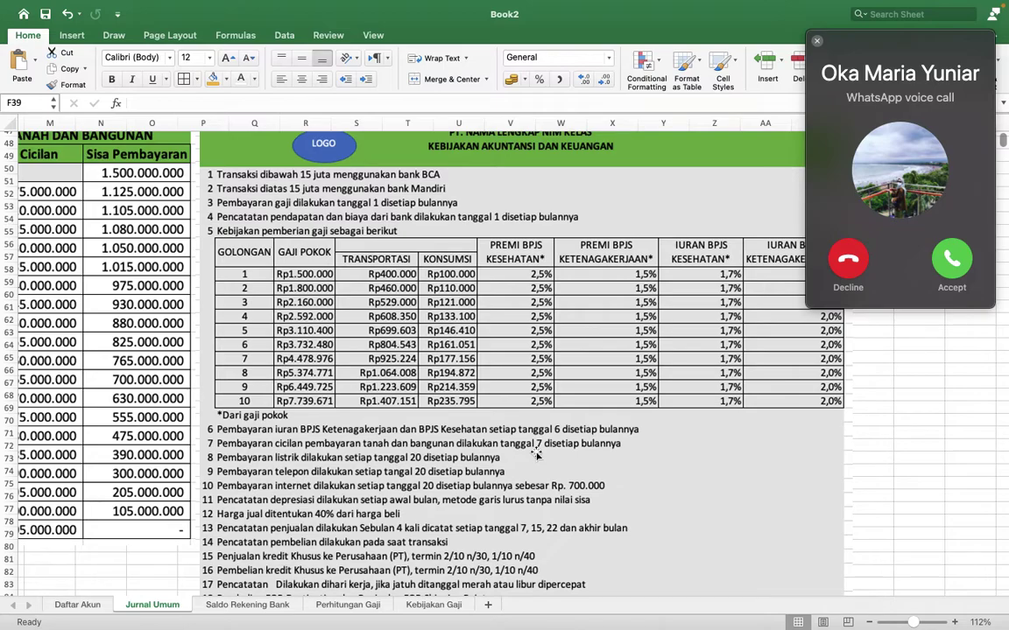
Start a new journal entry in row 37 with the date 7/2/2022 in cell A37
{"action": "scroll", "coordinate": [537, 454], "scroll_direction": "left", "scroll_amount": 10}
{"action": "scroll", "coordinate": [536, 454], "scroll_direction": "up", "scroll_amount": 6}
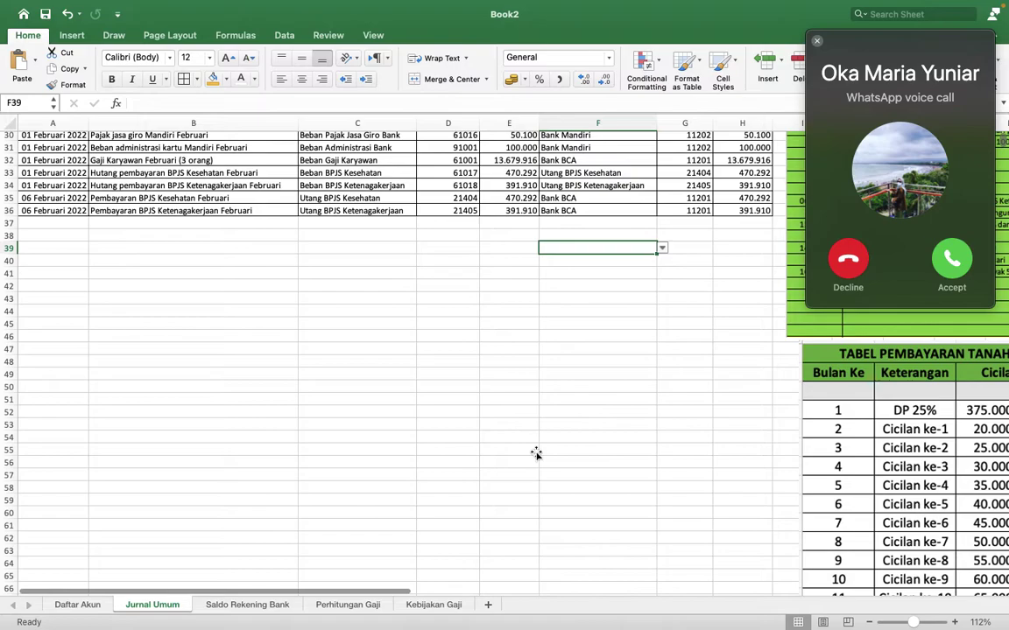
{"action": "scroll", "coordinate": [526, 455], "scroll_direction": "up", "scroll_amount": 2}
{"action": "left_click", "coordinate": [51, 279]}
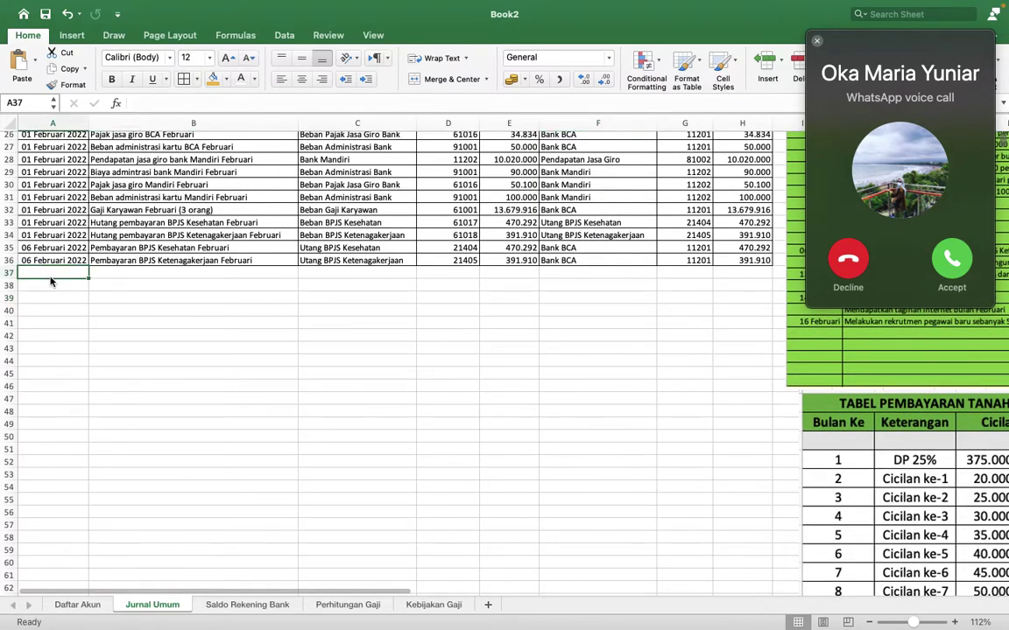
{"action": "type", "text": "7/2/2022"}
{"action": "key", "text": "Tab"}
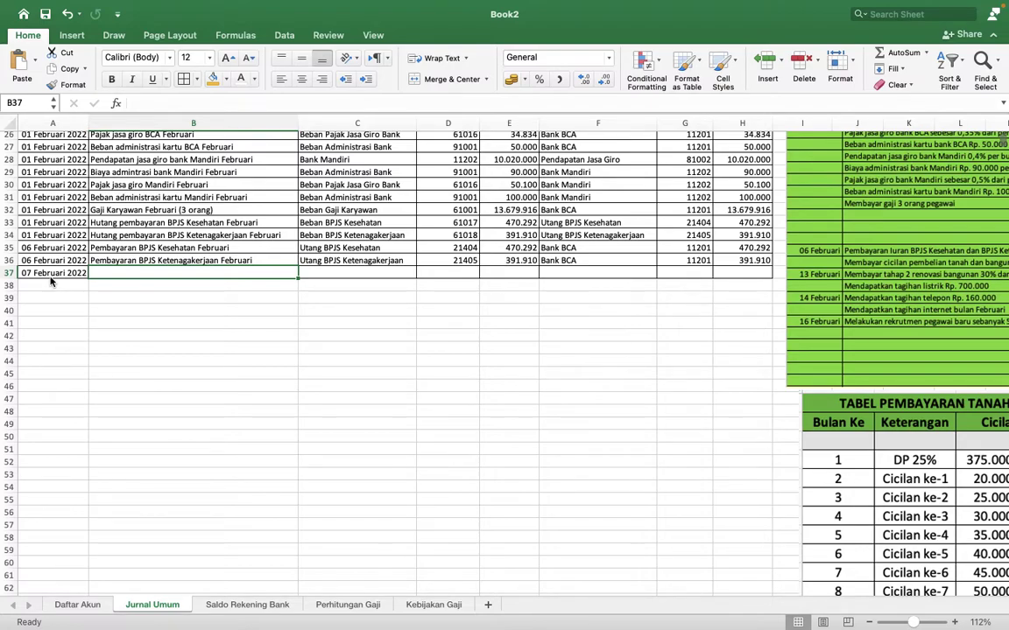
Check the installment table and enter the description "Cicilan ke-1 pembelian tanah dan bangunan" in cell B37
{"action": "scroll", "coordinate": [459, 384], "scroll_direction": "right", "scroll_amount": 2}
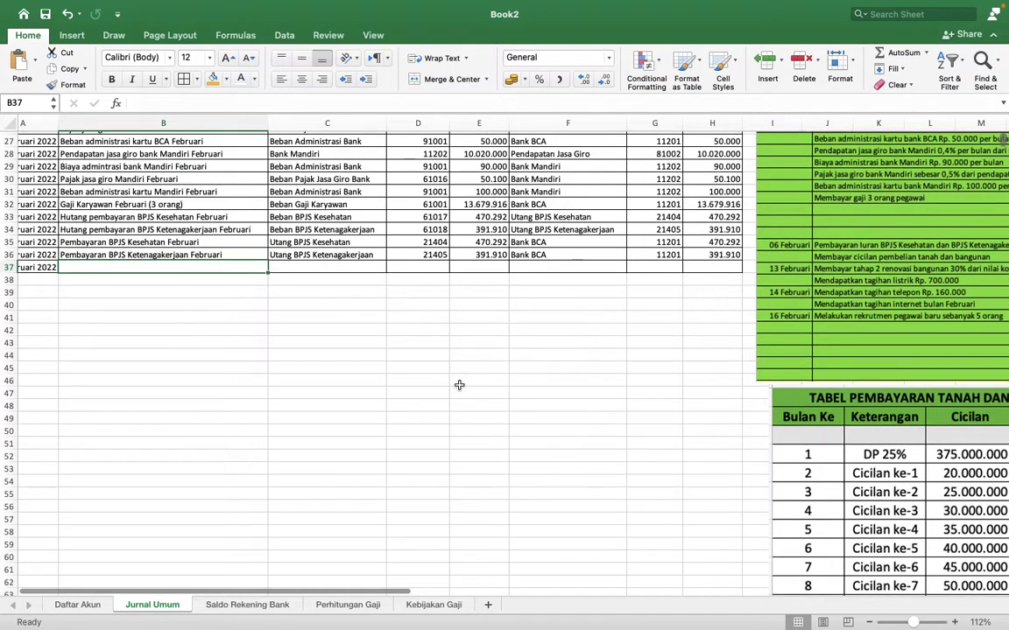
{"action": "scroll", "coordinate": [459, 385], "scroll_direction": "down", "scroll_amount": 3}
{"action": "scroll", "coordinate": [459, 385], "scroll_direction": "right", "scroll_amount": 3}
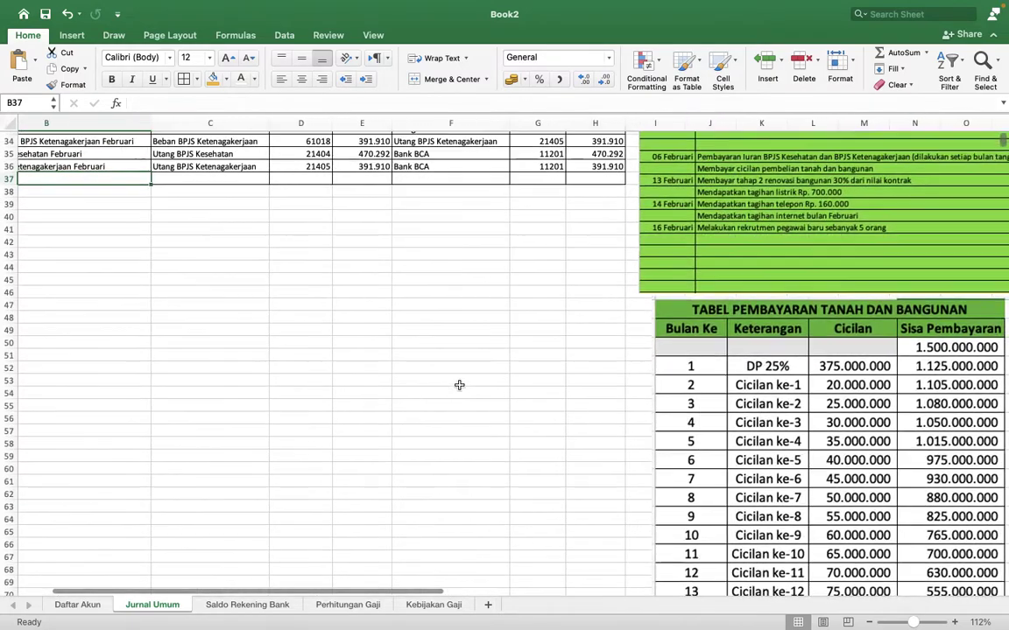
{"action": "scroll", "coordinate": [459, 385], "scroll_direction": "left", "scroll_amount": 3}
{"action": "scroll", "coordinate": [459, 385], "scroll_direction": "up", "scroll_amount": 5}
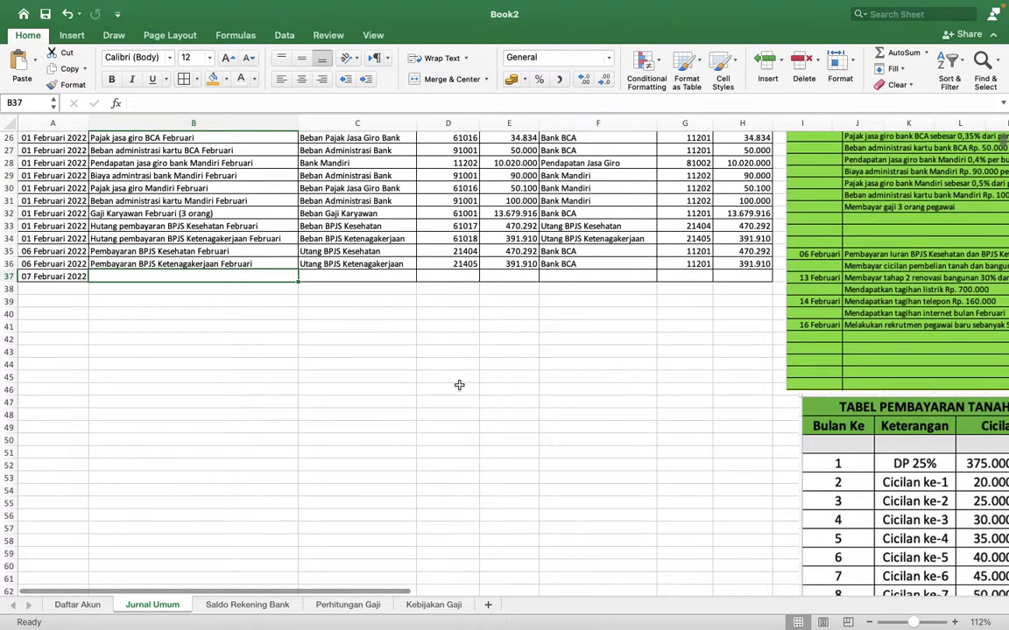
{"action": "type", "text": "Cicilan ke"}
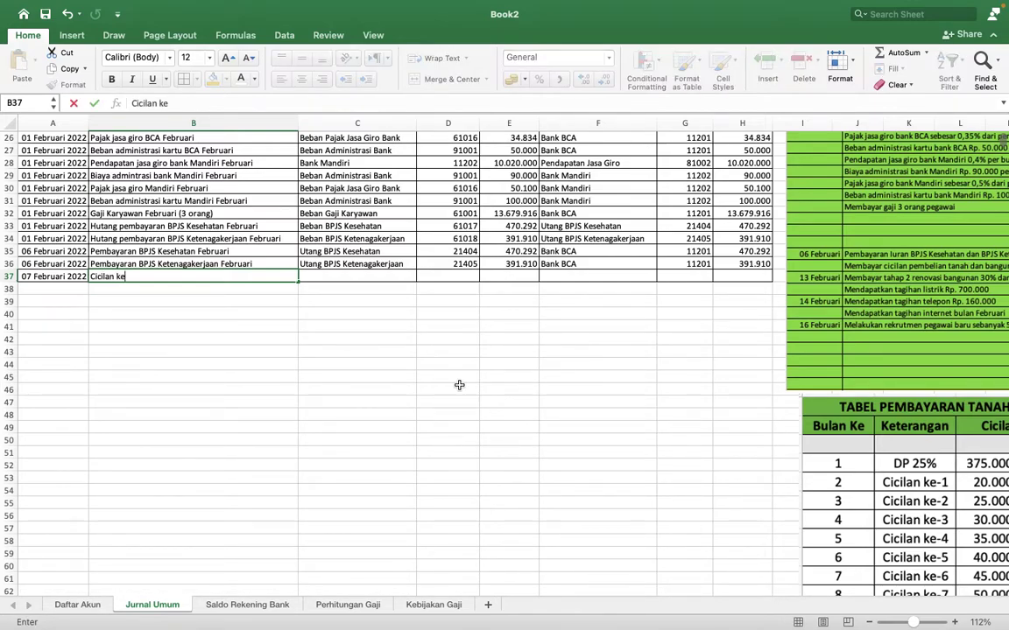
{"action": "type", "text": "-1 pembelian tan"}
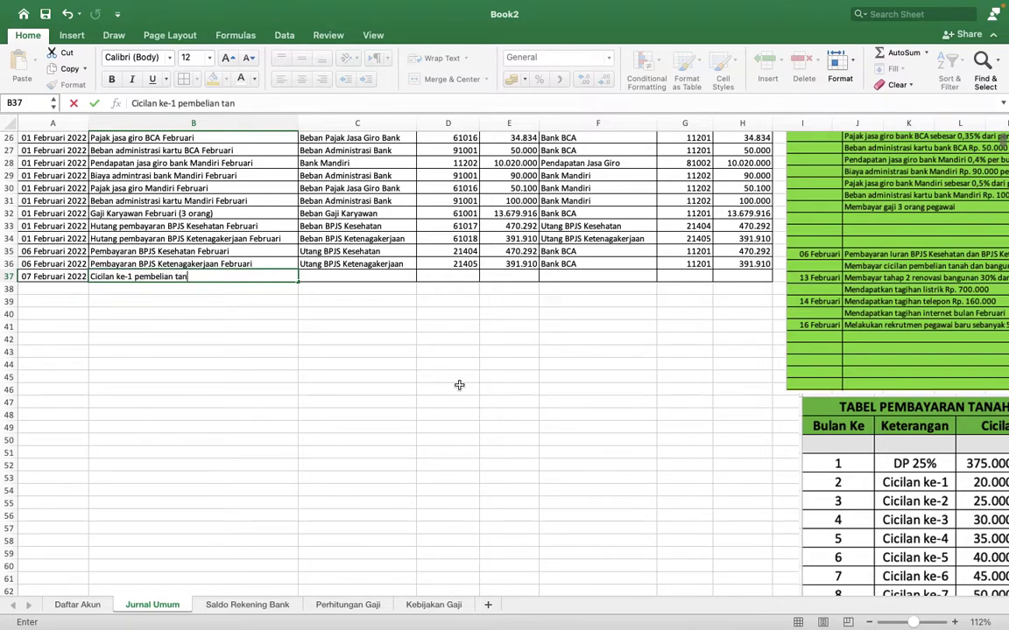
{"action": "type", "text": "ah dan bangunan"}
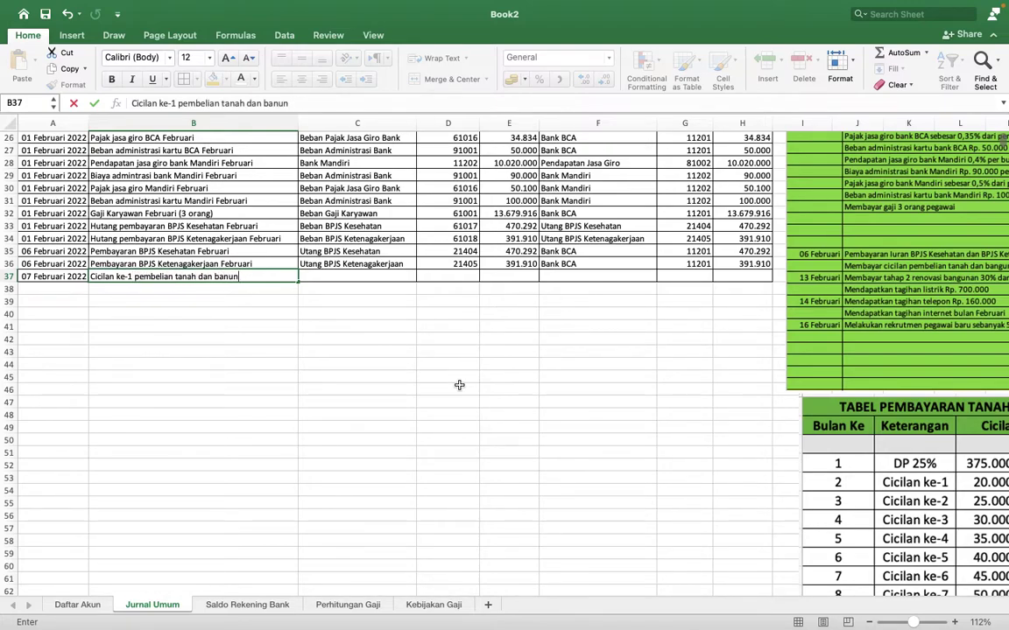
{"action": "key", "text": "Tab"}
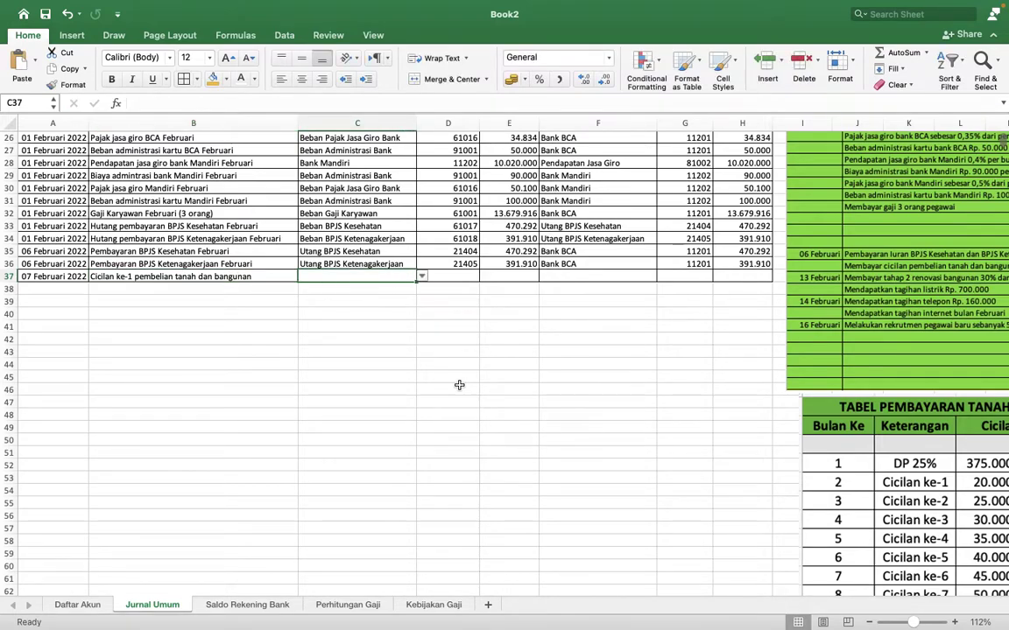
Choose Hutang Usaha as the debit account in cell C37 for the 7 February entry
{"action": "left_click", "coordinate": [421, 276]}
{"action": "scroll", "coordinate": [422, 386], "scroll_direction": "down", "scroll_amount": 5}
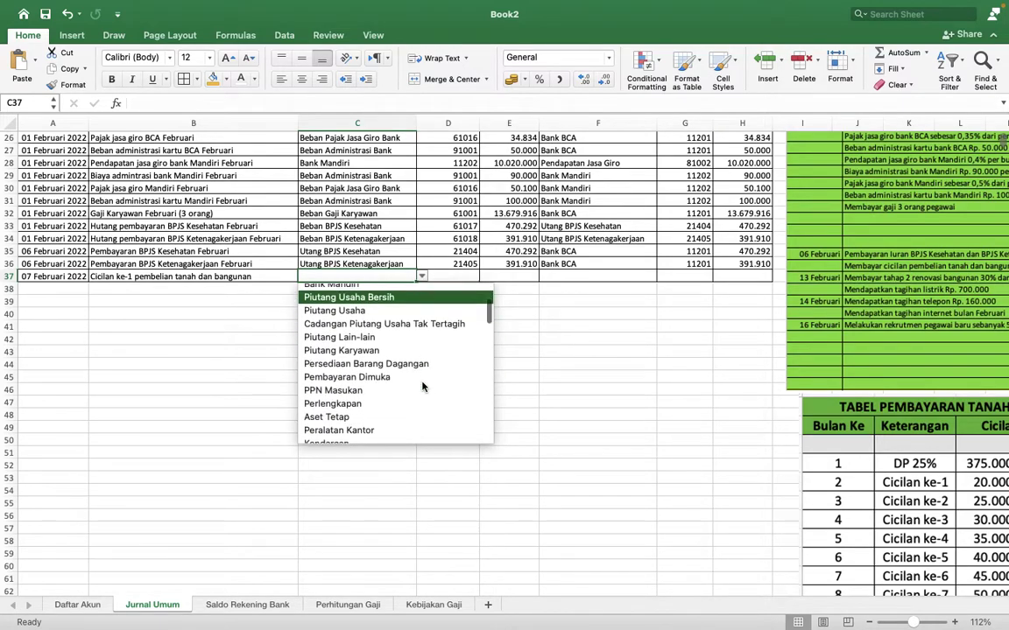
{"action": "scroll", "coordinate": [424, 386], "scroll_direction": "down", "scroll_amount": 5}
{"action": "scroll", "coordinate": [422, 386], "scroll_direction": "down", "scroll_amount": 5}
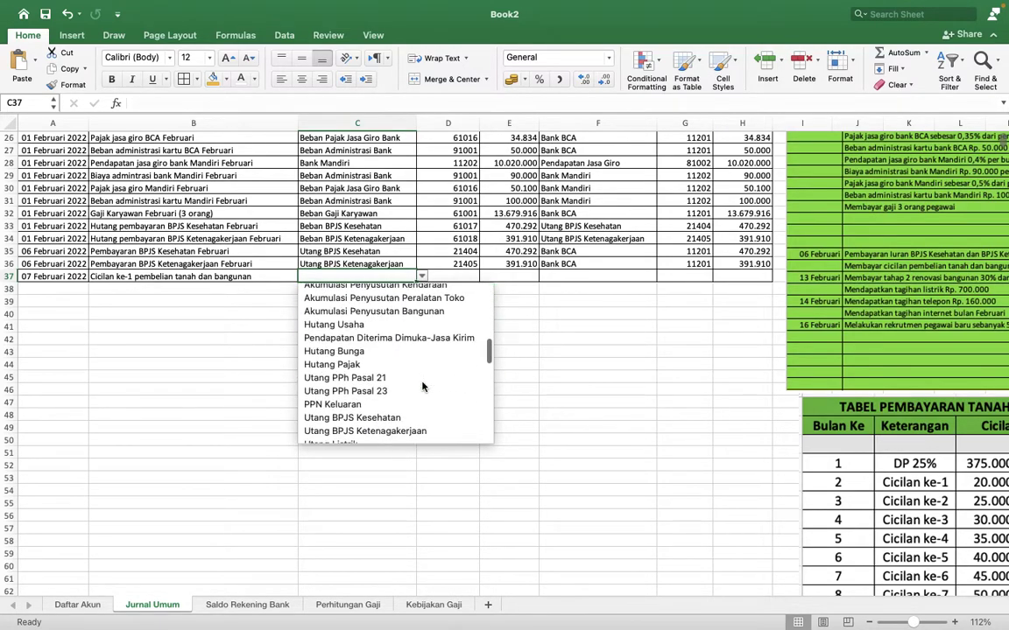
{"action": "scroll", "coordinate": [382, 368], "scroll_direction": "down", "scroll_amount": 5}
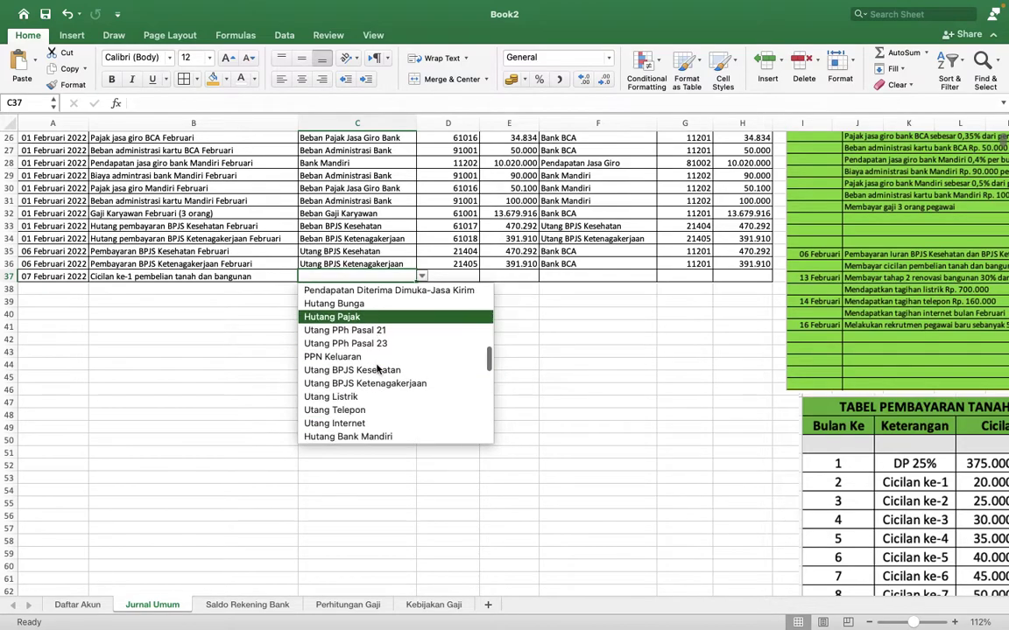
{"action": "scroll", "coordinate": [377, 369], "scroll_direction": "down", "scroll_amount": 1}
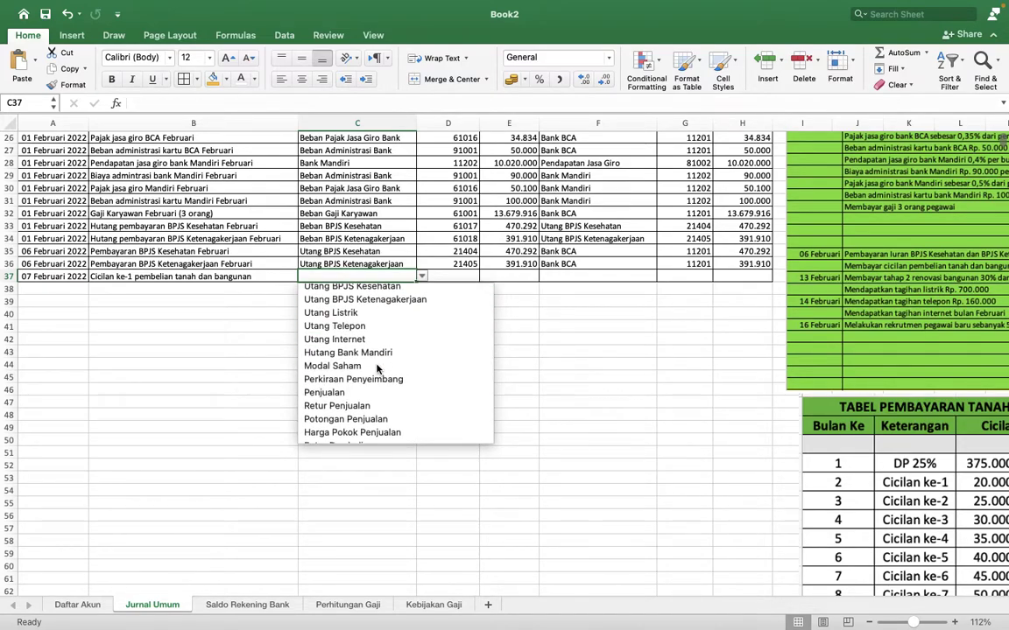
{"action": "scroll", "coordinate": [377, 368], "scroll_direction": "down", "scroll_amount": 3}
{"action": "scroll", "coordinate": [378, 368], "scroll_direction": "up", "scroll_amount": 15}
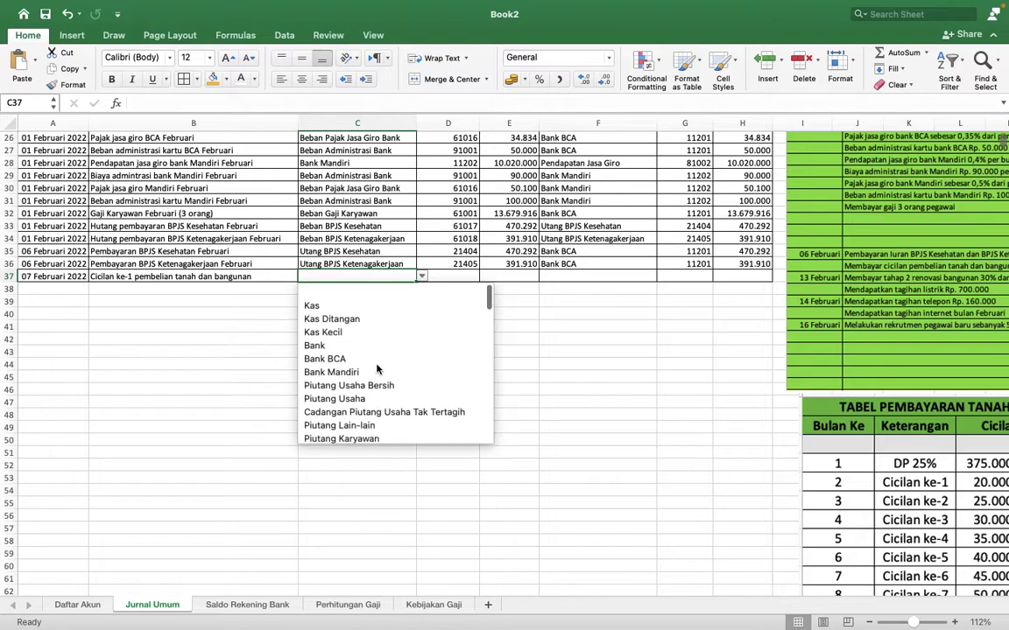
{"action": "scroll", "coordinate": [377, 369], "scroll_direction": "down", "scroll_amount": 4}
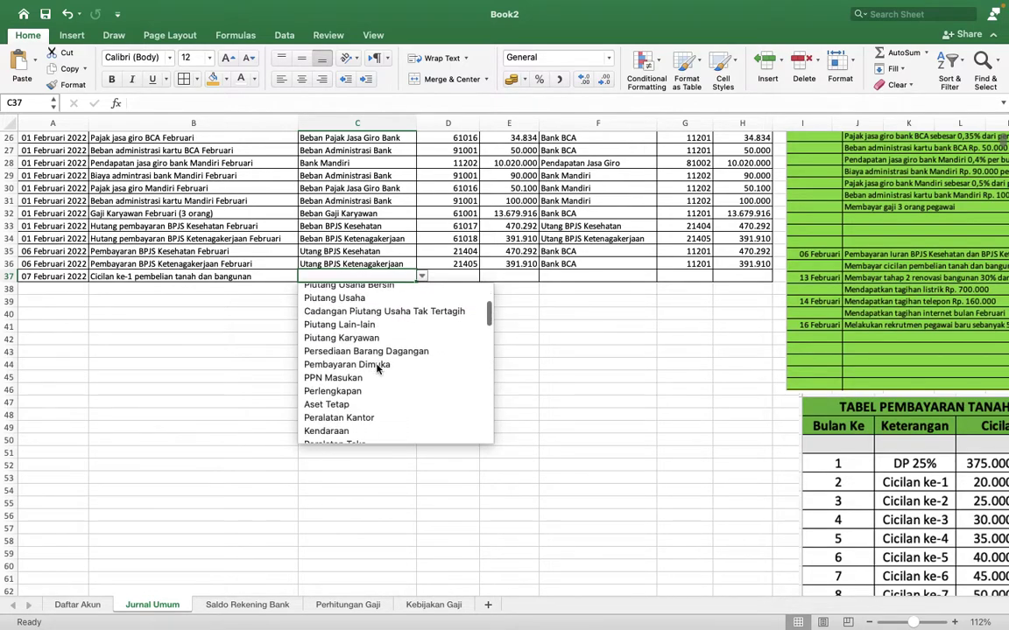
{"action": "scroll", "coordinate": [377, 368], "scroll_direction": "down", "scroll_amount": 4}
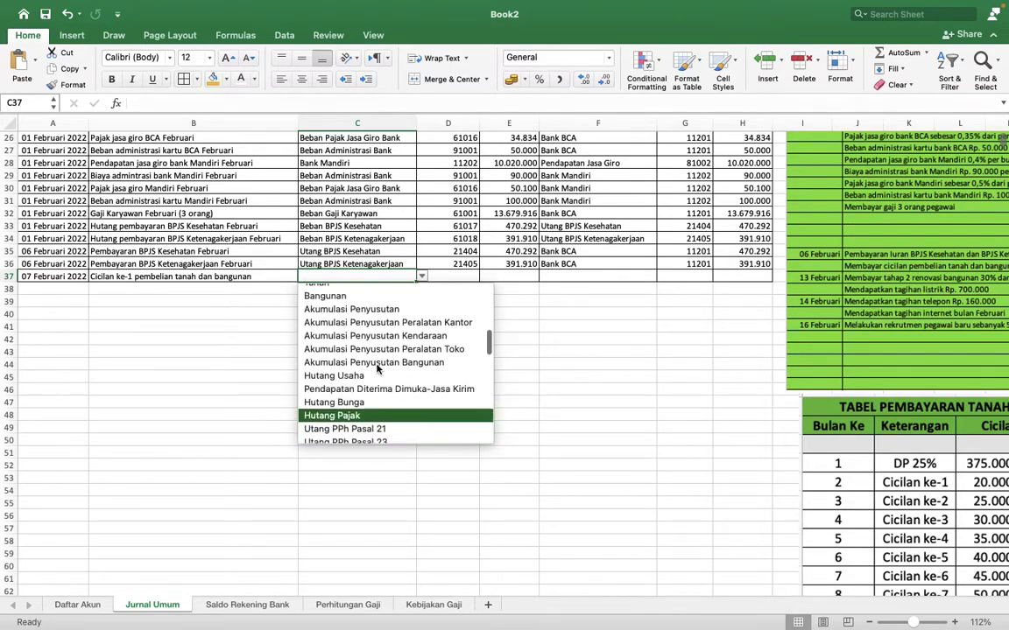
{"action": "scroll", "coordinate": [377, 369], "scroll_direction": "down", "scroll_amount": 8}
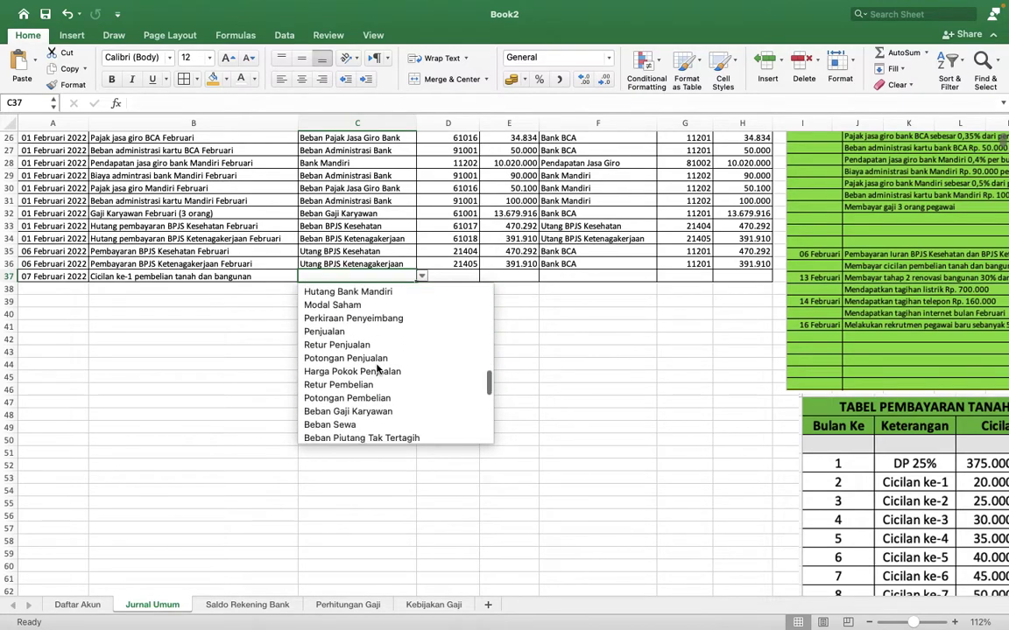
{"action": "scroll", "coordinate": [377, 368], "scroll_direction": "down", "scroll_amount": 6}
{"action": "scroll", "coordinate": [376, 368], "scroll_direction": "up", "scroll_amount": 20}
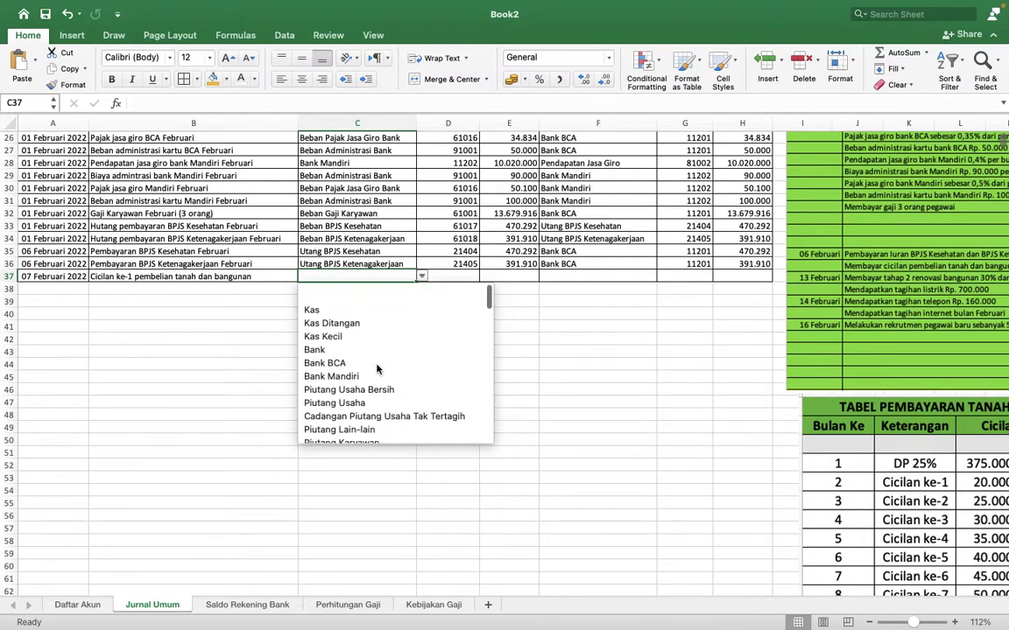
{"action": "scroll", "coordinate": [377, 368], "scroll_direction": "down", "scroll_amount": 3}
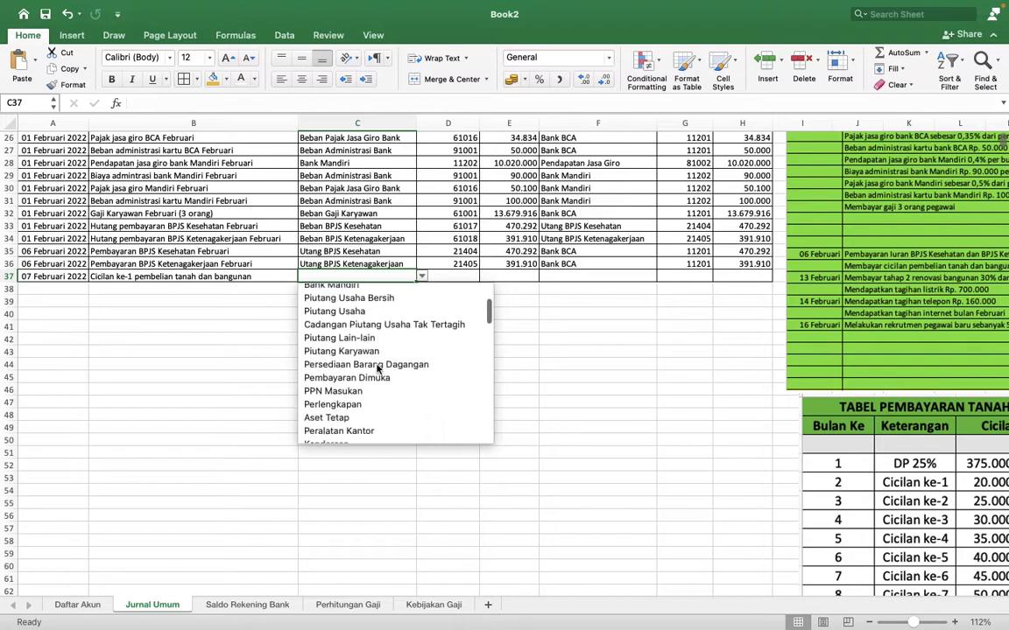
{"action": "scroll", "coordinate": [376, 369], "scroll_direction": "down", "scroll_amount": 5}
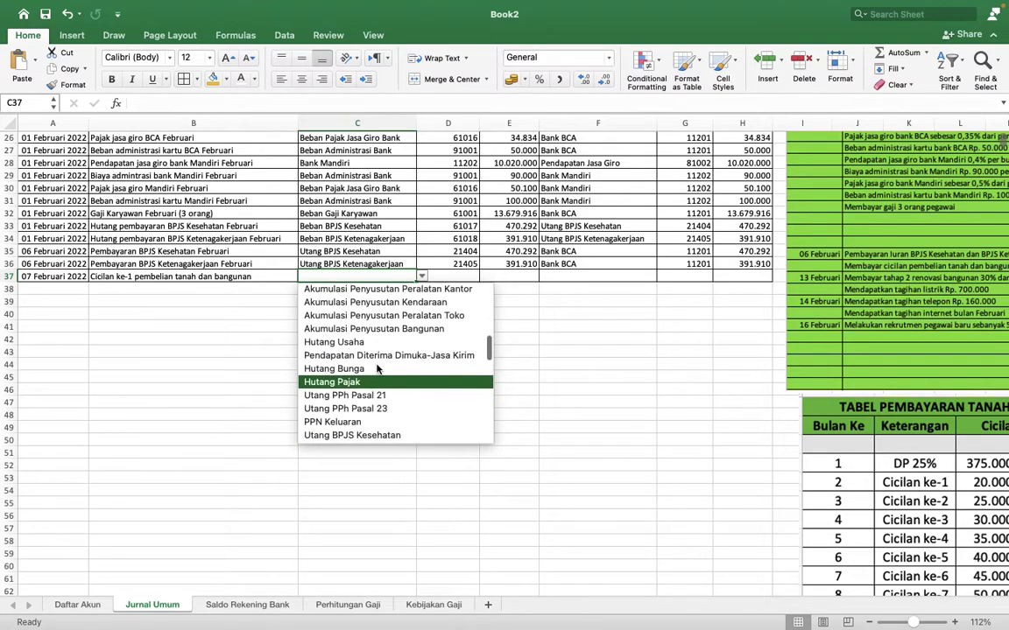
{"action": "left_click", "coordinate": [350, 341]}
Enter 20.000.000 as the debit amount in cell E37
{"action": "left_click", "coordinate": [525, 277]}
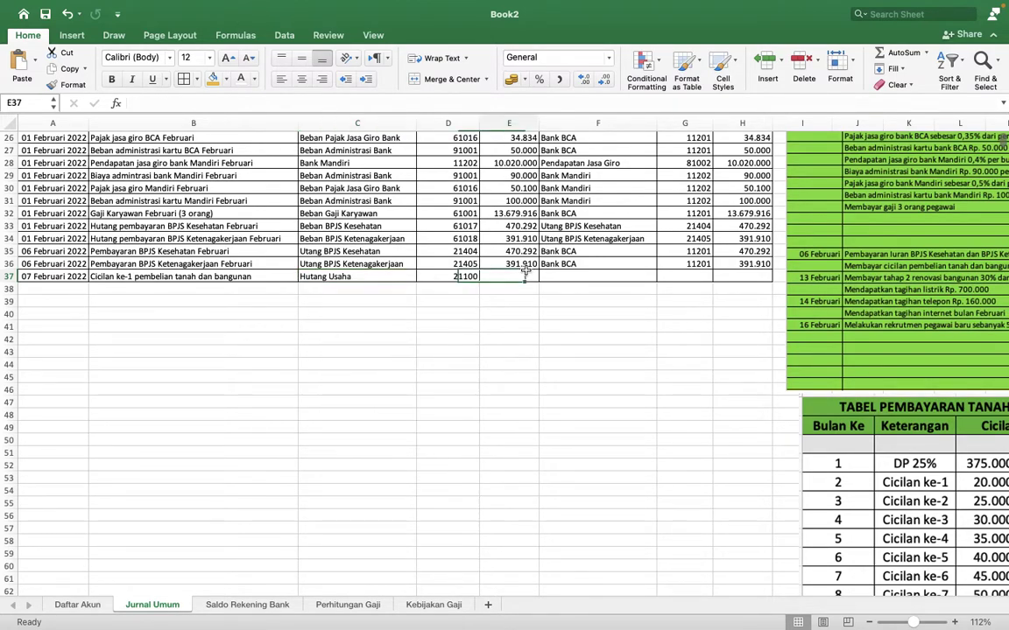
{"action": "type", "text": "20"}
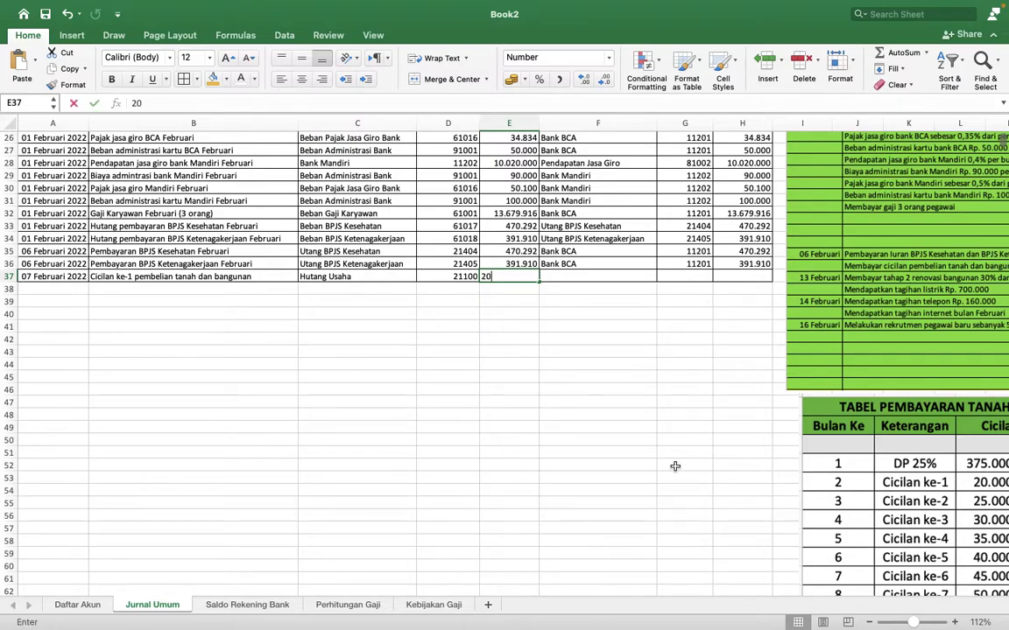
{"action": "type", "text": ".000.000"}
{"action": "key", "text": "Tab"}
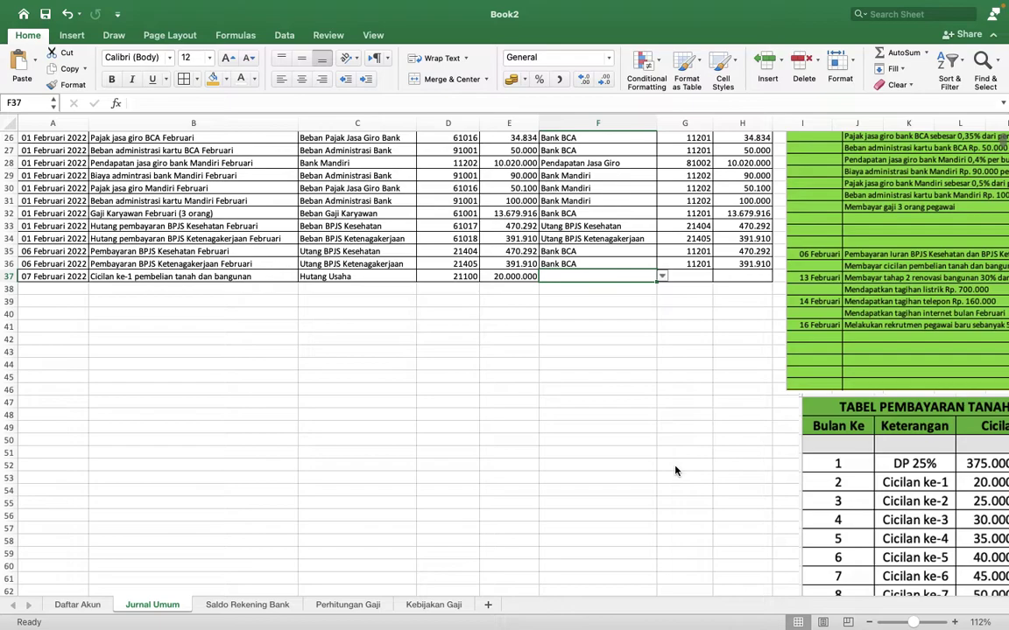
Credit Bank Mandiri in row 37, choosing the account in F37 and entering 20.000.000 in H37
{"action": "left_click", "coordinate": [663, 277]}
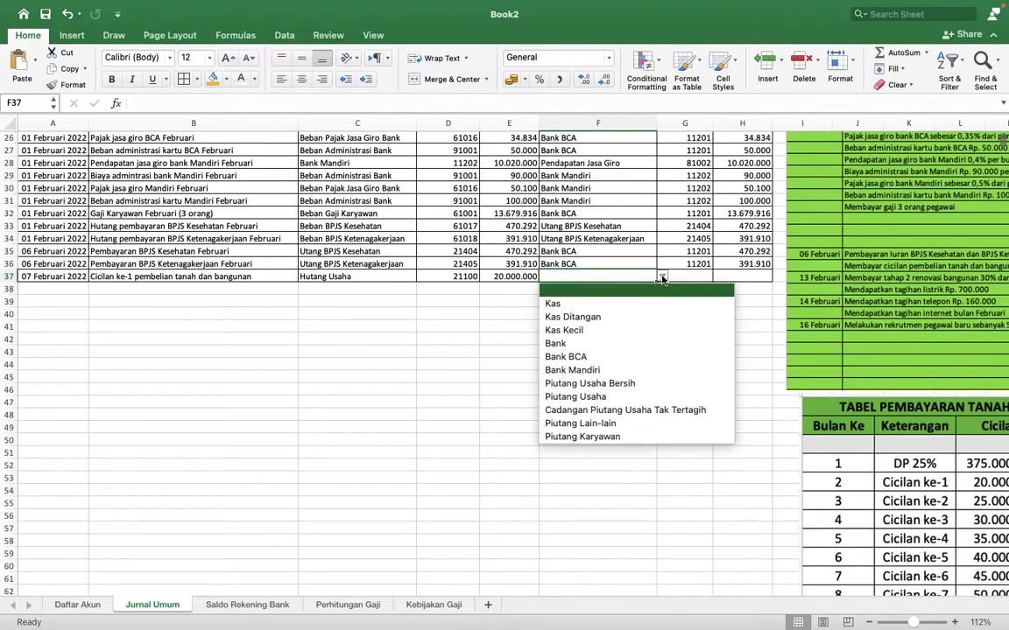
{"action": "left_click", "coordinate": [629, 373]}
{"action": "key", "text": "Tab"}
{"action": "key", "text": "Tab"}
{"action": "type", "text": "20.000.00"}
{"action": "type", "text": "0"}
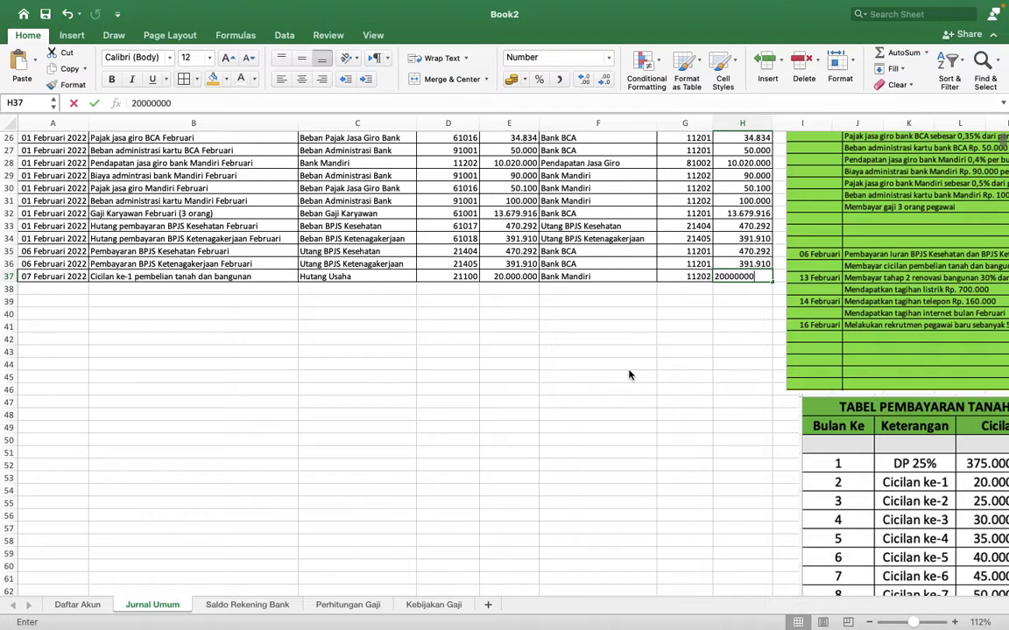
{"action": "key", "text": "Return"}
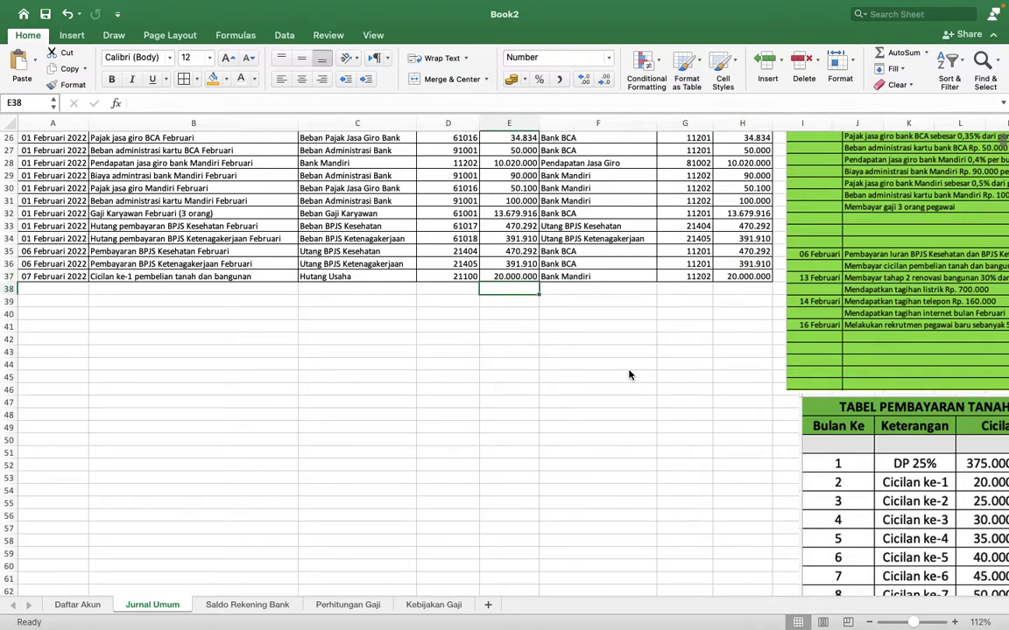
Check the next listed transaction and enter its date, 13/2, in cell A38
{"action": "scroll", "coordinate": [629, 374], "scroll_direction": "right", "scroll_amount": 8}
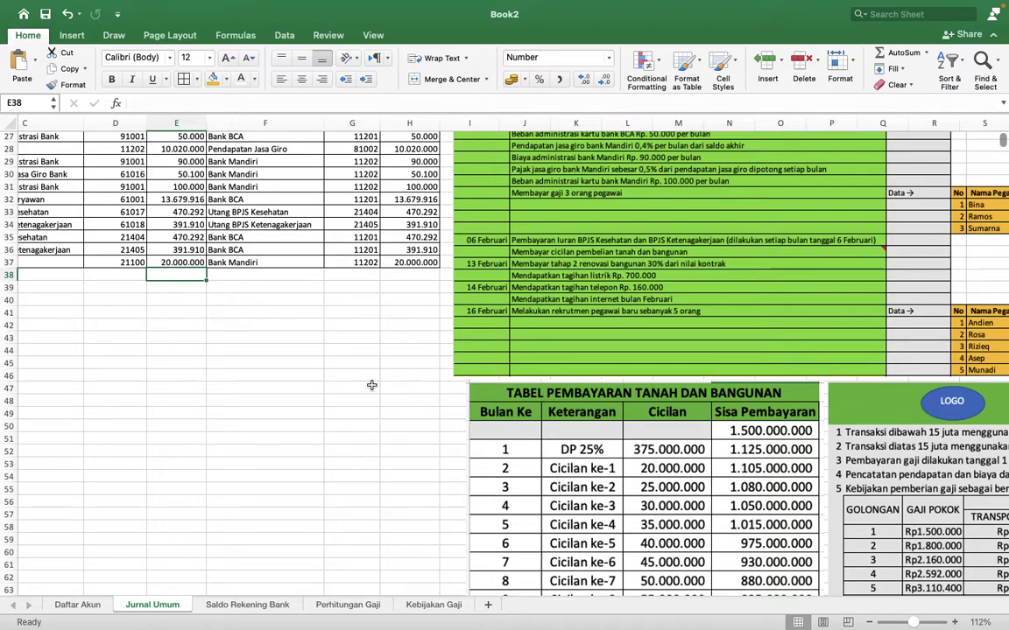
{"action": "key", "text": "Left"}
{"action": "key", "text": "Left"}
{"action": "key", "text": "Left"}
{"action": "key", "text": "Left"}
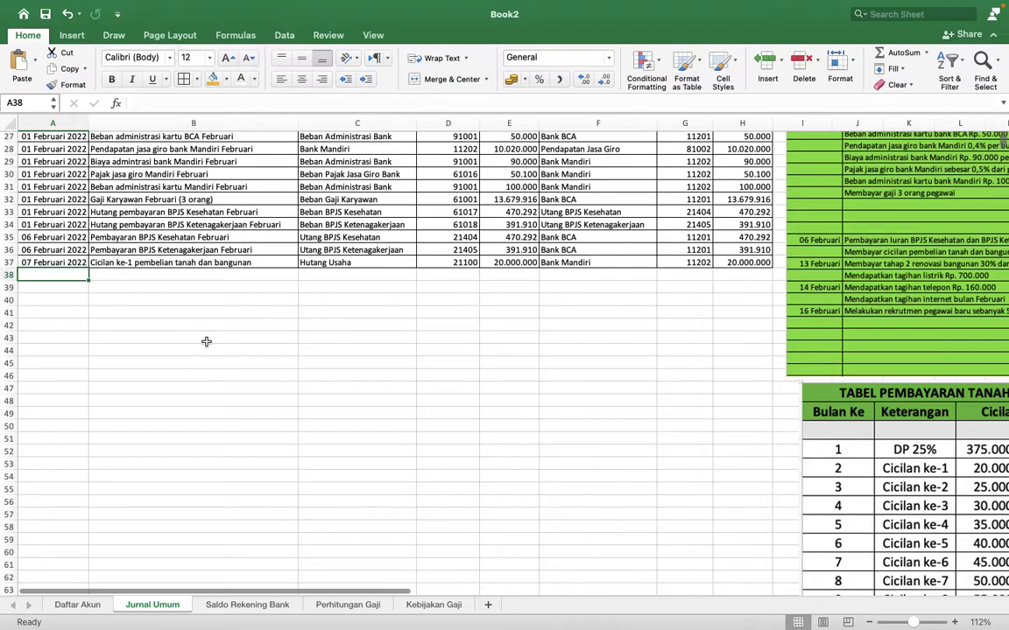
{"action": "type", "text": "13/2"}
{"action": "key", "text": "Tab"}
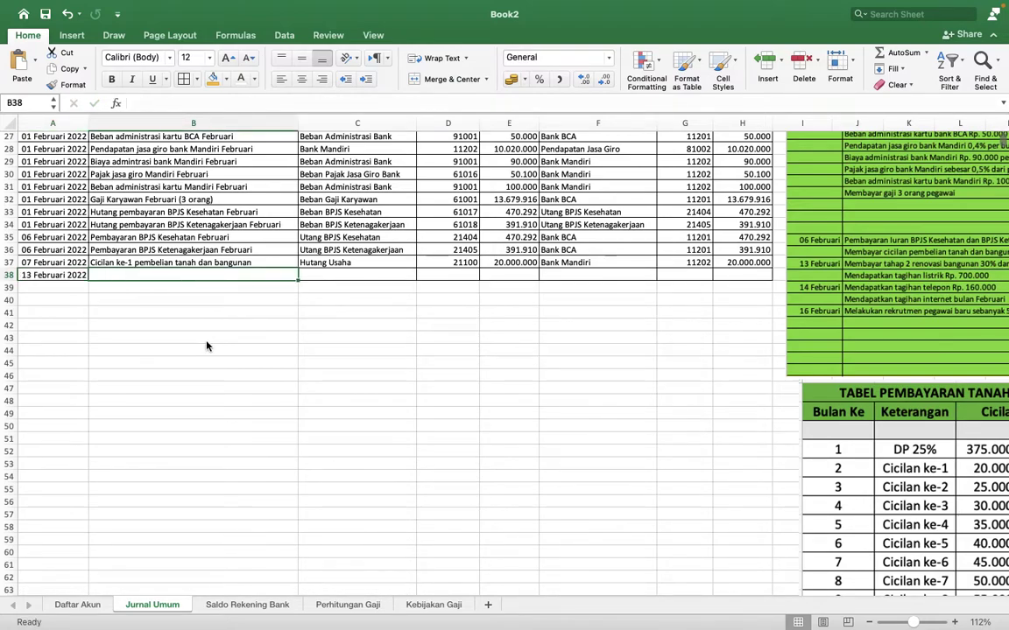
Enter the description "Tahap 2 renovasi bangunan (30%)" in cell B38 for the 13 February entry
{"action": "scroll", "coordinate": [207, 346], "scroll_direction": "up", "scroll_amount": 3}
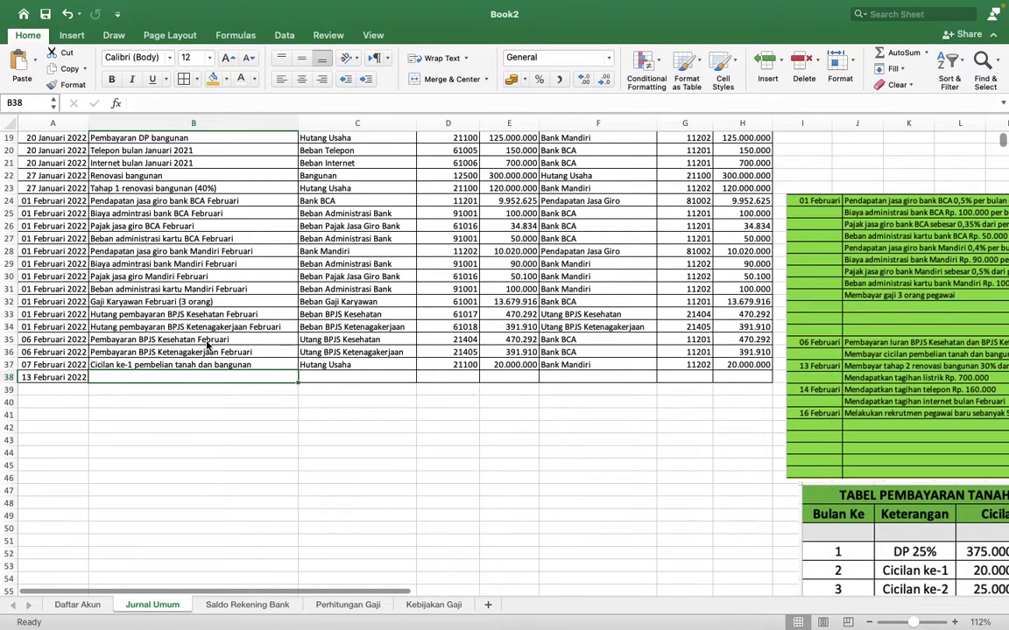
{"action": "type", "text": "Tahap 2"}
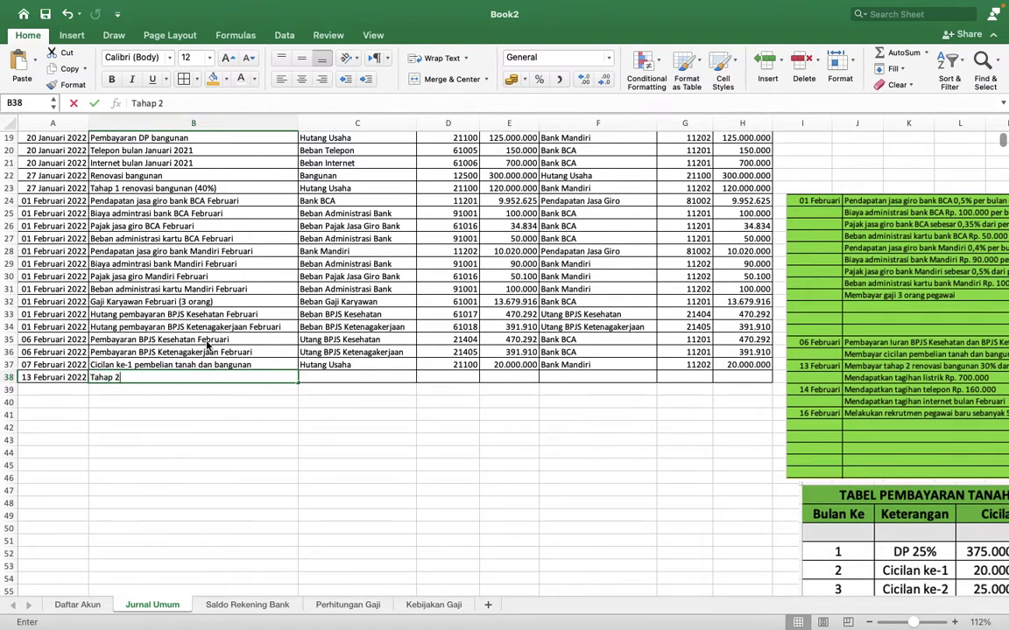
{"action": "type", "text": " re"}
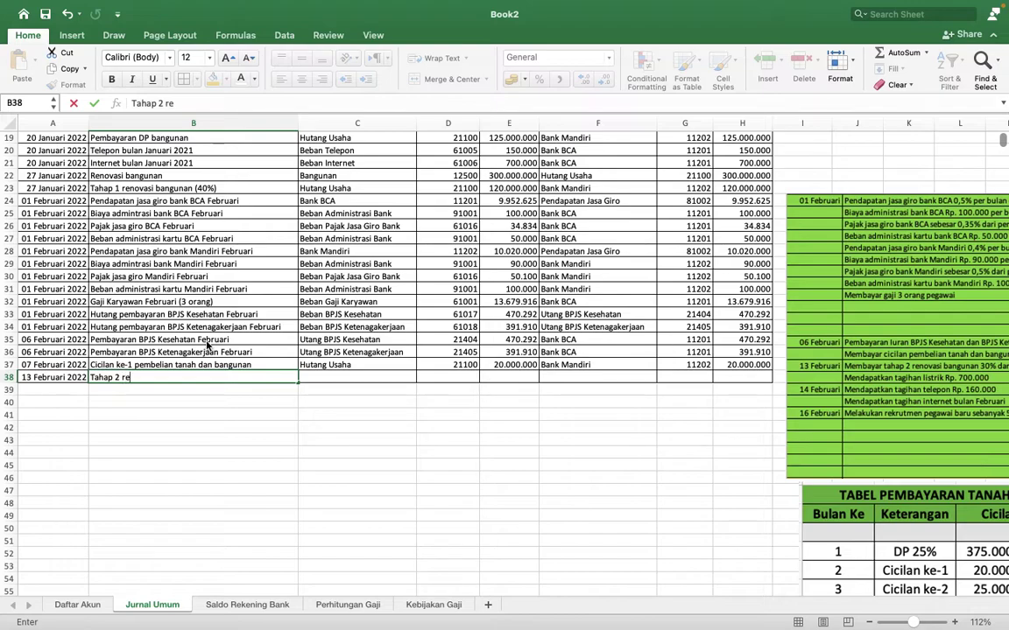
{"action": "type", "text": "novasi bangunan "}
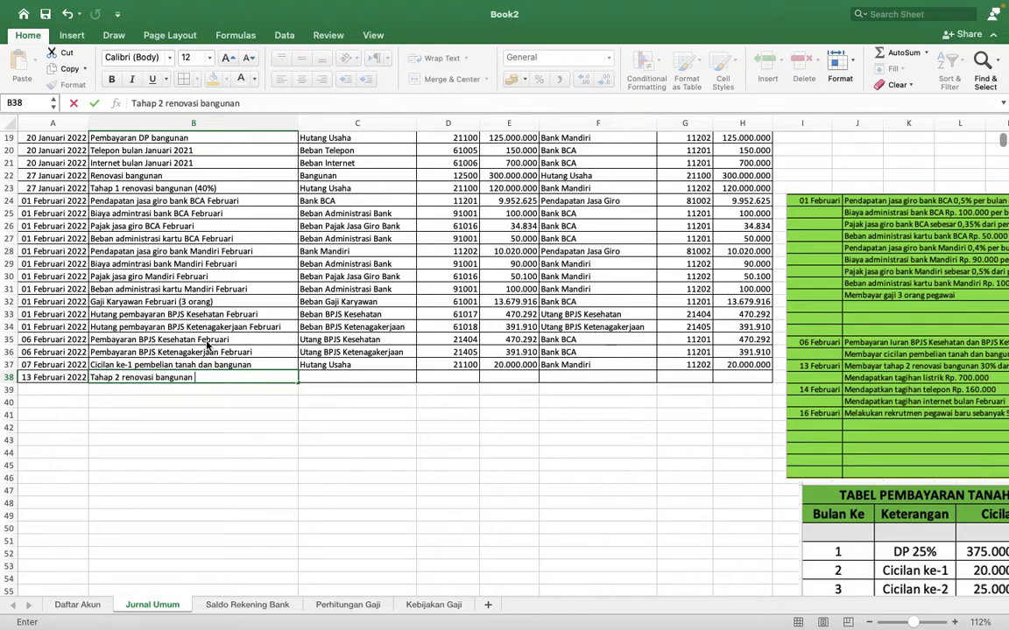
{"action": "type", "text": "(30%)"}
{"action": "key", "text": "Tab"}
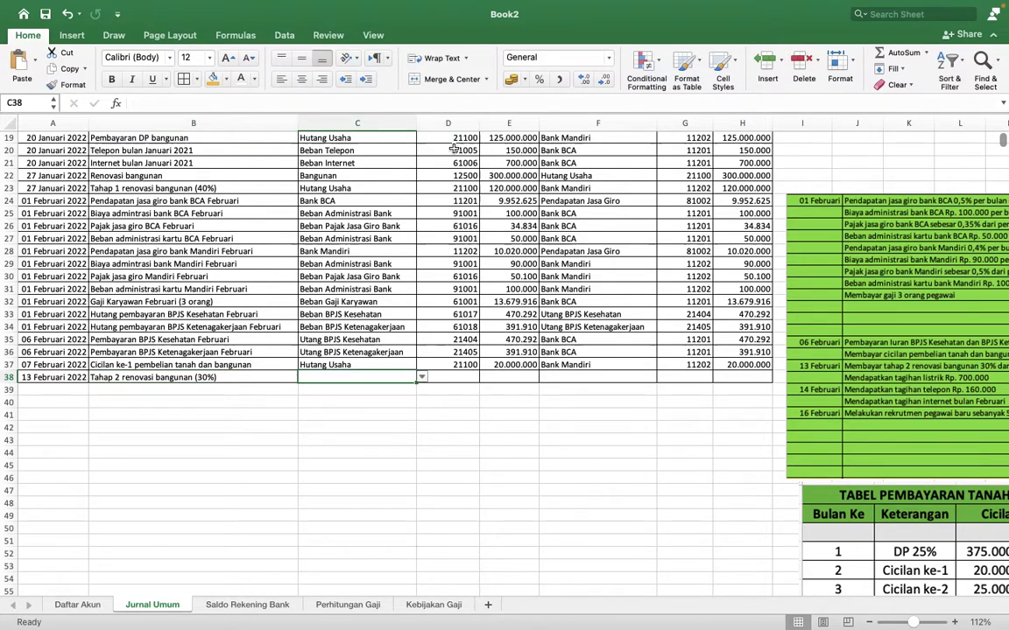
Copy the accounts and amounts of the Tahap 1 renovation entry, C23:H23, into row 38 starting at C38
{"action": "left_click", "coordinate": [397, 188]}
{"action": "key", "text": "shift+Right"}
{"action": "key", "text": "shift+Right"}
{"action": "key", "text": "shift+Right"}
{"action": "key", "text": "shift+Right"}
{"action": "key", "text": "shift+Right"}
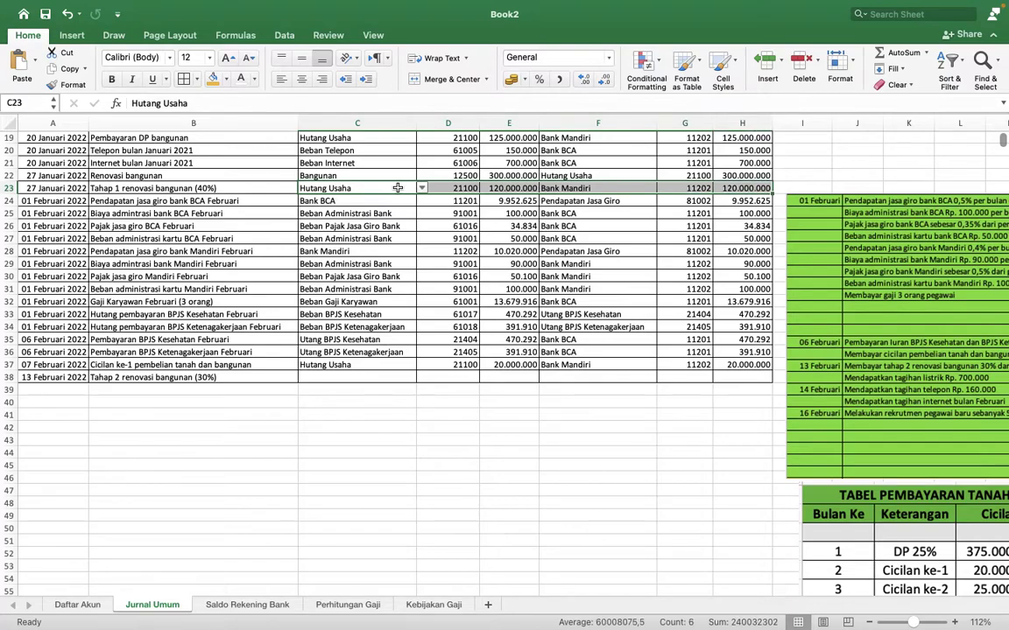
{"action": "key", "text": "ctrl+c"}
{"action": "key", "text": "Down"}
{"action": "key", "text": "Down"}
{"action": "key", "text": "Down"}
{"action": "key", "text": "Down"}
{"action": "key", "text": "Down"}
{"action": "key", "text": "Down"}
{"action": "key", "text": "Down"}
{"action": "key", "text": "Down"}
{"action": "key", "text": "Down"}
{"action": "key", "text": "Down"}
{"action": "key", "text": "Down"}
{"action": "key", "text": "Down"}
{"action": "key", "text": "Down"}
{"action": "key", "text": "Down"}
{"action": "key", "text": "Down"}
{"action": "key", "text": "ctrl+v"}
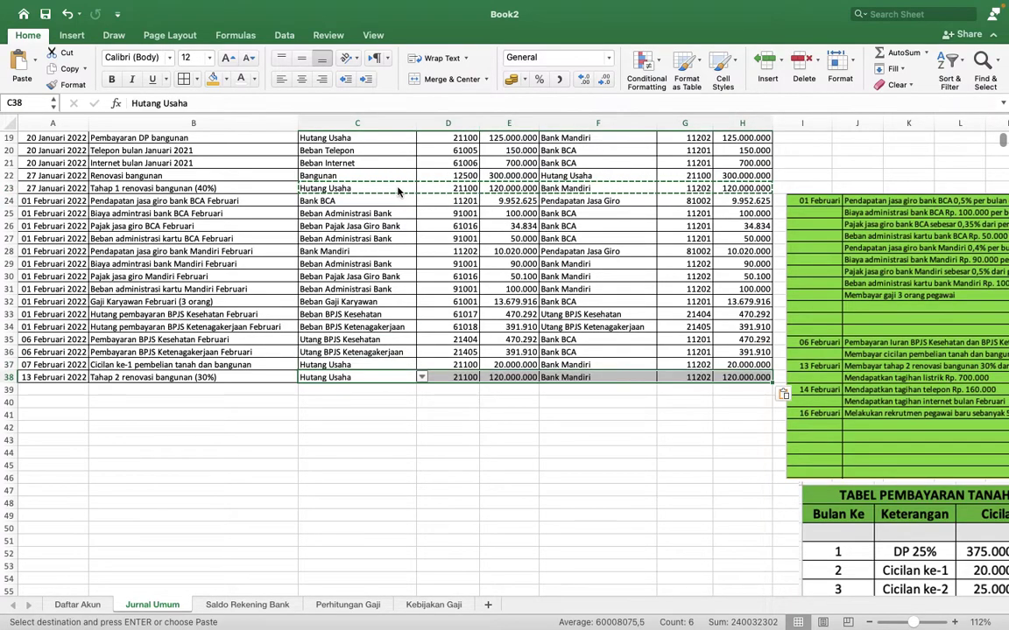
Edit the debit formula in cell E38 to =30%*300000000
{"action": "key", "text": "Right"}
{"action": "key", "text": "Right"}
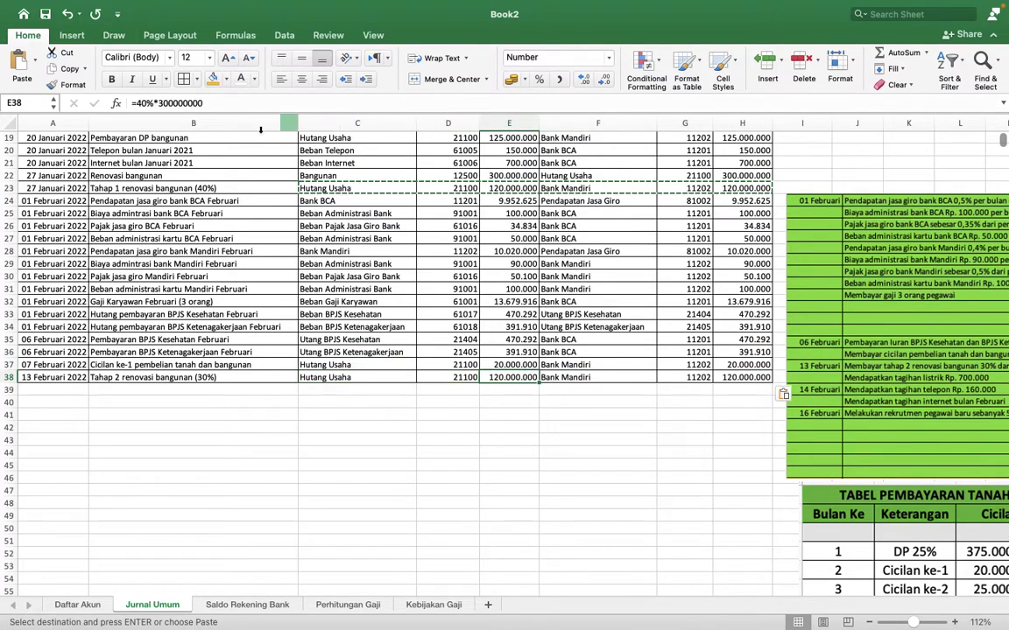
{"action": "left_click", "coordinate": [228, 105]}
{"action": "key", "text": "Left"}
{"action": "key", "text": "Left"}
{"action": "key", "text": "Left"}
{"action": "key", "text": "Left"}
{"action": "key", "text": "Left"}
{"action": "key", "text": "Left"}
{"action": "key", "text": "Left"}
{"action": "key", "text": "Left"}
{"action": "key", "text": "Left"}
{"action": "key", "text": "Left"}
{"action": "key", "text": "Left"}
{"action": "key", "text": "Left"}
{"action": "key", "text": "Left"}
{"action": "key", "text": "Left"}
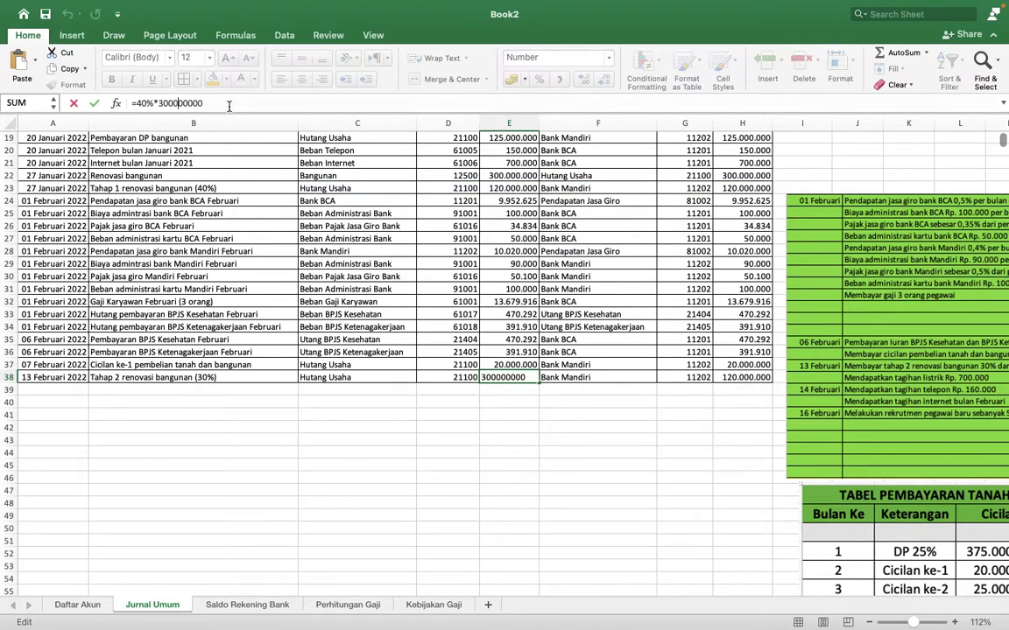
{"action": "key", "text": "Right"}
{"action": "key", "text": "Delete"}
{"action": "type", "text": "3"}
{"action": "key", "text": "Return"}
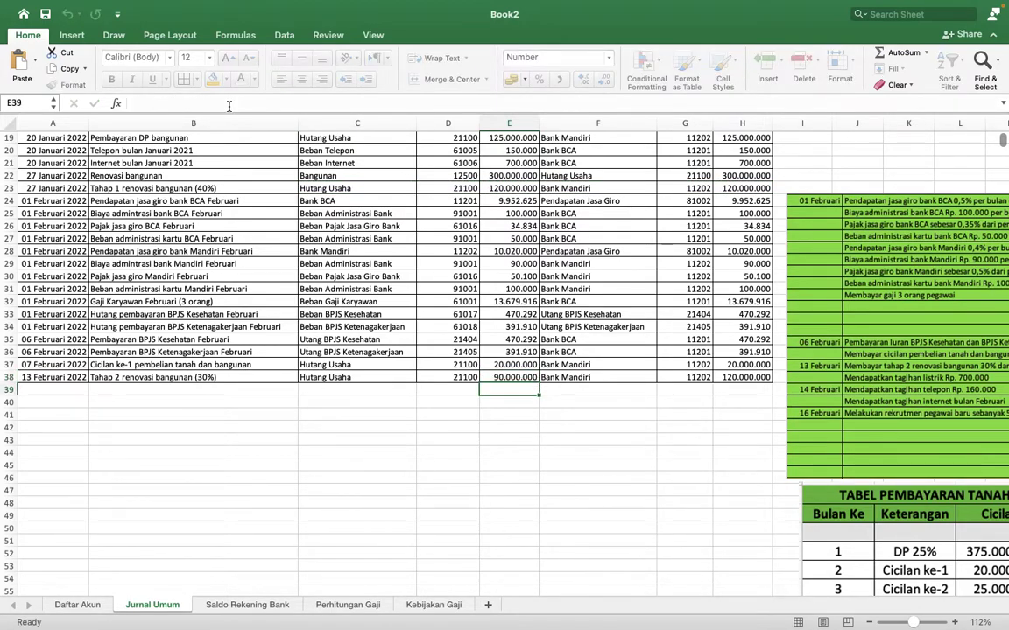
Replace the credit amount in H38 with a formula referencing the debit amount in E38
{"action": "key", "text": "Up"}
{"action": "key", "text": "Right"}
{"action": "key", "text": "Right"}
{"action": "key", "text": "Right"}
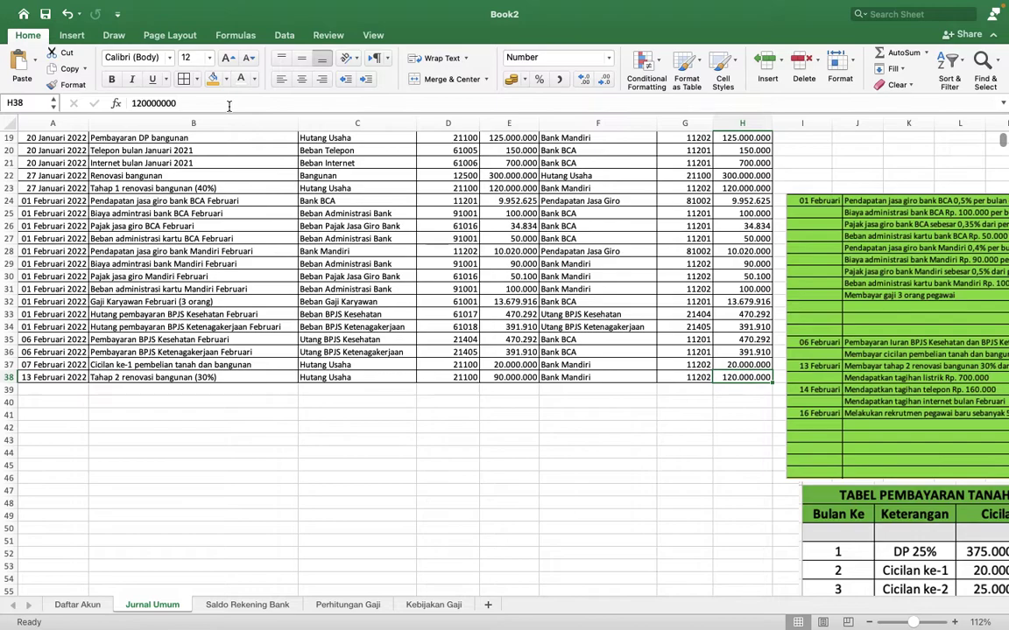
{"action": "type", "text": "="}
{"action": "key", "text": "Left"}
{"action": "key", "text": "Left"}
{"action": "key", "text": "Left"}
{"action": "key", "text": "Return"}
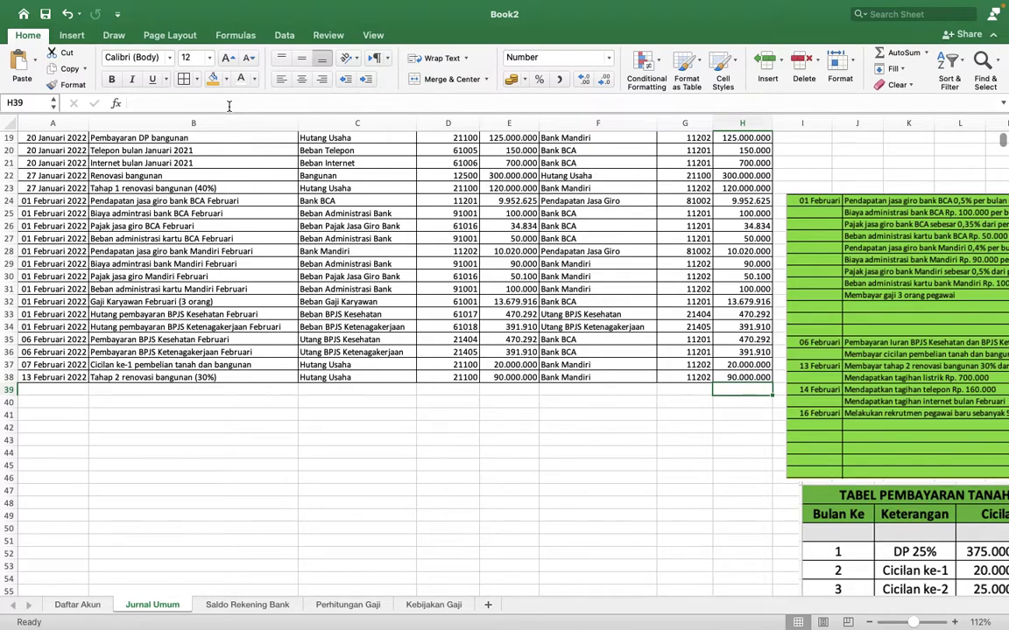
Review the debit formula in E38 and the 27 January Renovasi bangunan entry in row 22
{"action": "key", "text": "Up"}
{"action": "key", "text": "Left"}
{"action": "key", "text": "Left"}
{"action": "key", "text": "Left"}
{"action": "key", "text": "Left"}
{"action": "key", "text": "Right"}
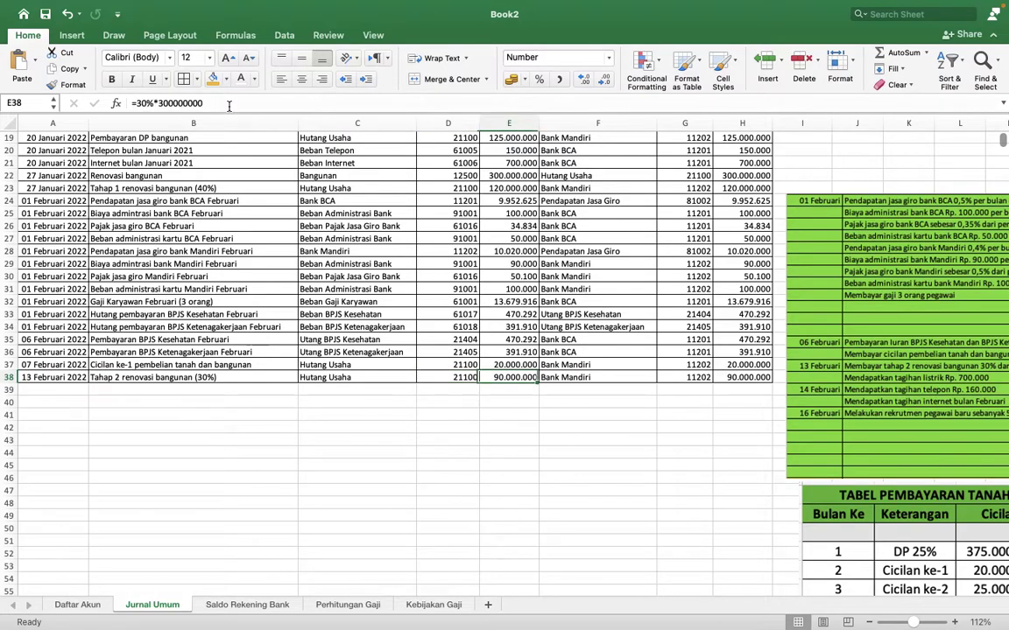
{"action": "scroll", "coordinate": [291, 277], "scroll_direction": "up", "scroll_amount": 5}
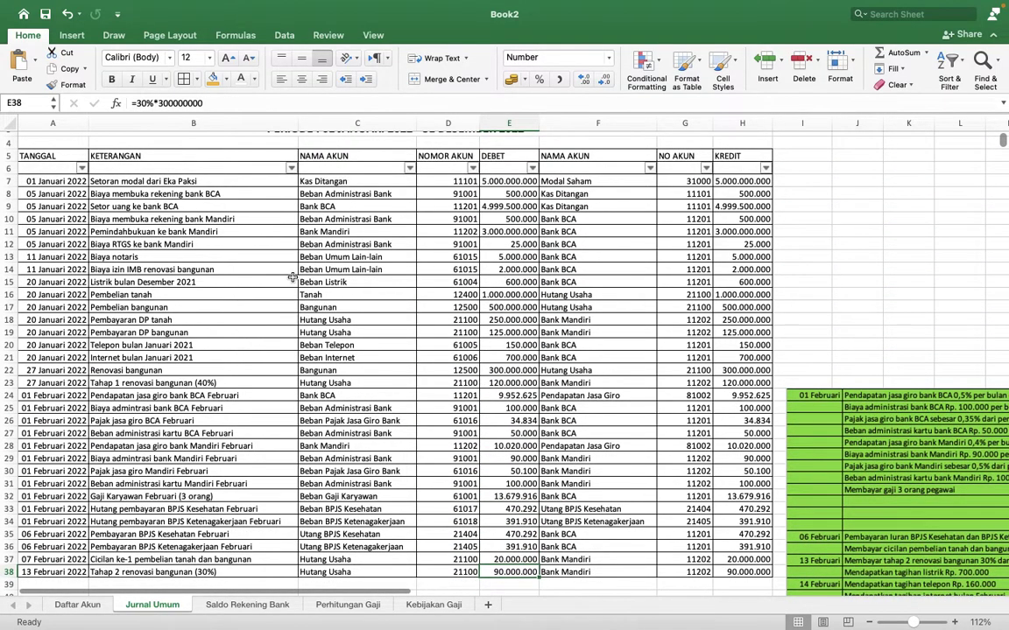
{"action": "left_click", "coordinate": [365, 380]}
{"action": "key", "text": "Left"}
{"action": "key", "text": "Left"}
{"action": "key", "text": "Up"}
{"action": "key", "text": "shift+Right"}
{"action": "key", "text": "shift+Right"}
{"action": "key", "text": "shift+Right"}
{"action": "key", "text": "shift+Right"}
{"action": "key", "text": "shift+Right"}
{"action": "key", "text": "shift+Right"}
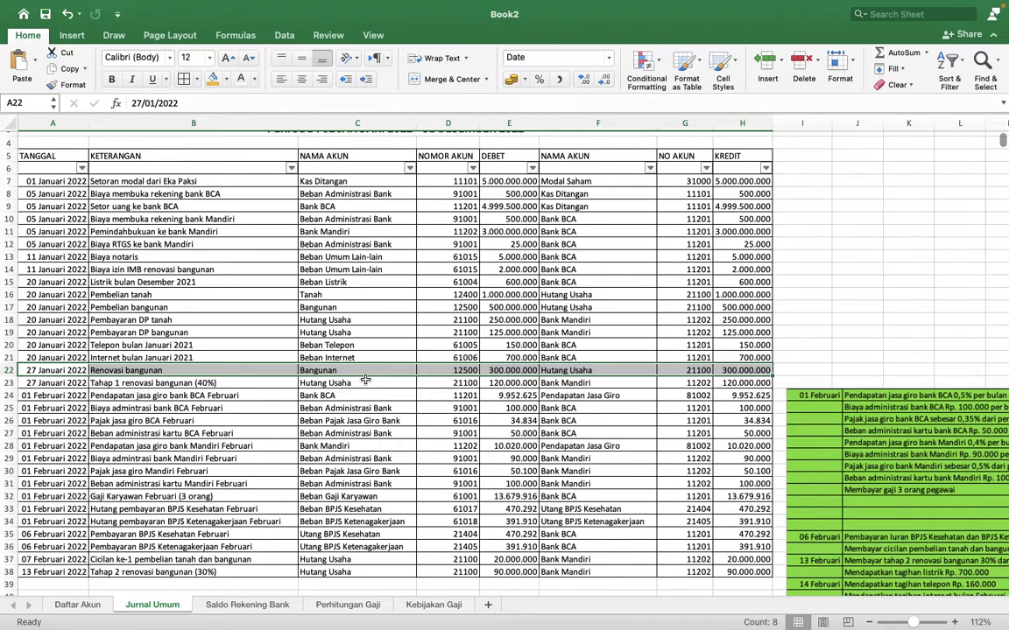
Fill all January journal entries, A7:H23, with light green
{"action": "key", "text": "Up"}
{"action": "key", "text": "Down"}
{"action": "key", "text": "Down"}
{"action": "key", "text": "shift+Up"}
{"action": "key", "text": "shift+Up"}
{"action": "key", "text": "shift+Up"}
{"action": "key", "text": "shift+Up"}
{"action": "key", "text": "shift+Up"}
{"action": "key", "text": "shift+Up"}
{"action": "key", "text": "shift+Up"}
{"action": "key", "text": "shift+Up"}
{"action": "key", "text": "shift+Up"}
{"action": "key", "text": "shift+Up"}
{"action": "key", "text": "shift+Up"}
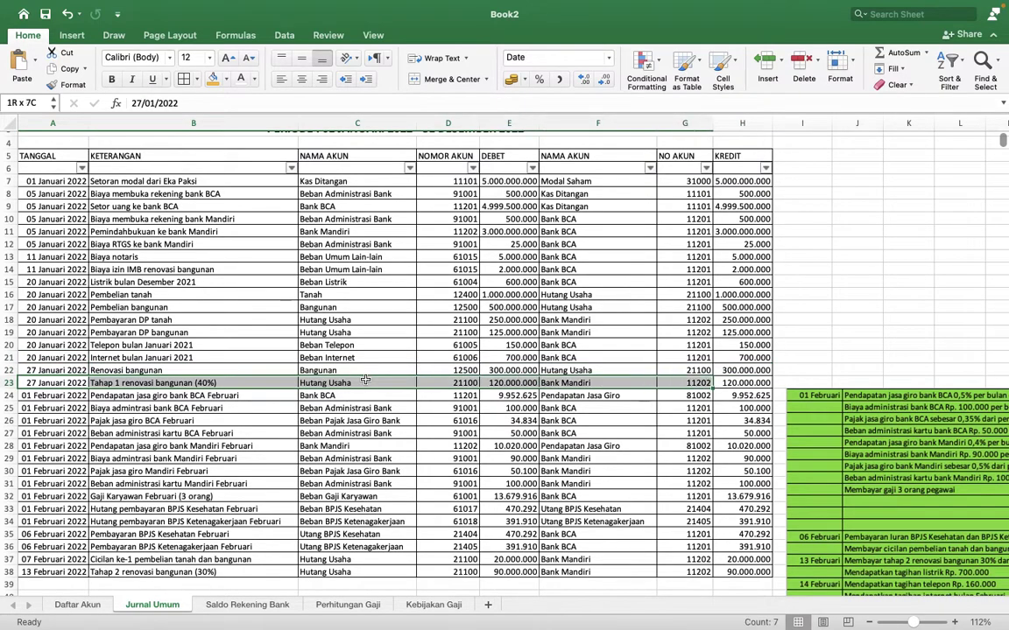
{"action": "key", "text": "shift+Up"}
{"action": "key", "text": "shift+Up"}
{"action": "key", "text": "shift+Up"}
{"action": "key", "text": "shift+Up"}
{"action": "key", "text": "shift+Up"}
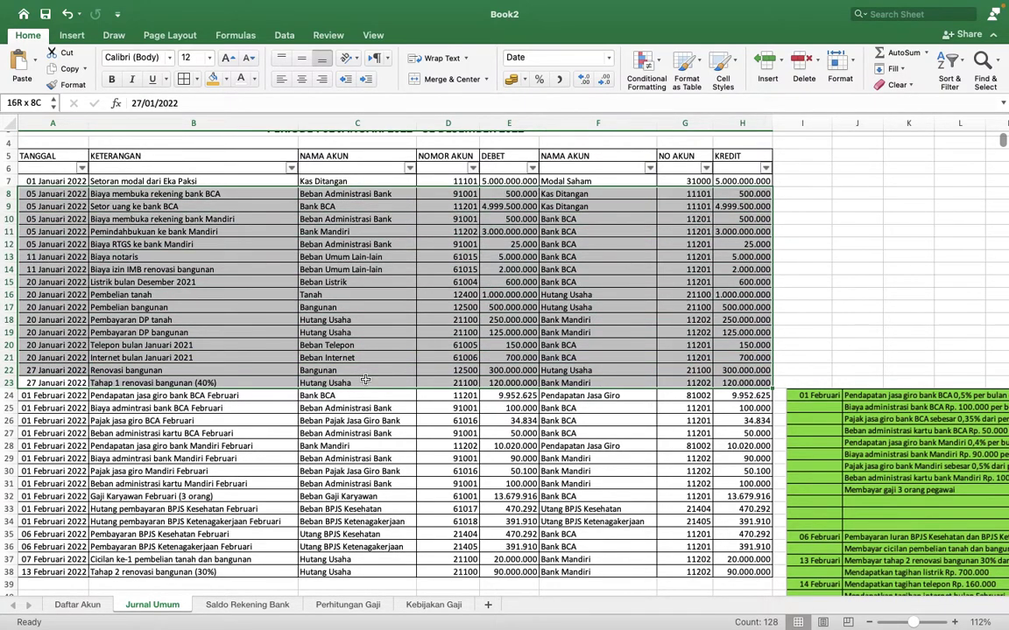
{"action": "left_click", "coordinate": [225, 79]}
{"action": "left_click", "coordinate": [267, 239]}
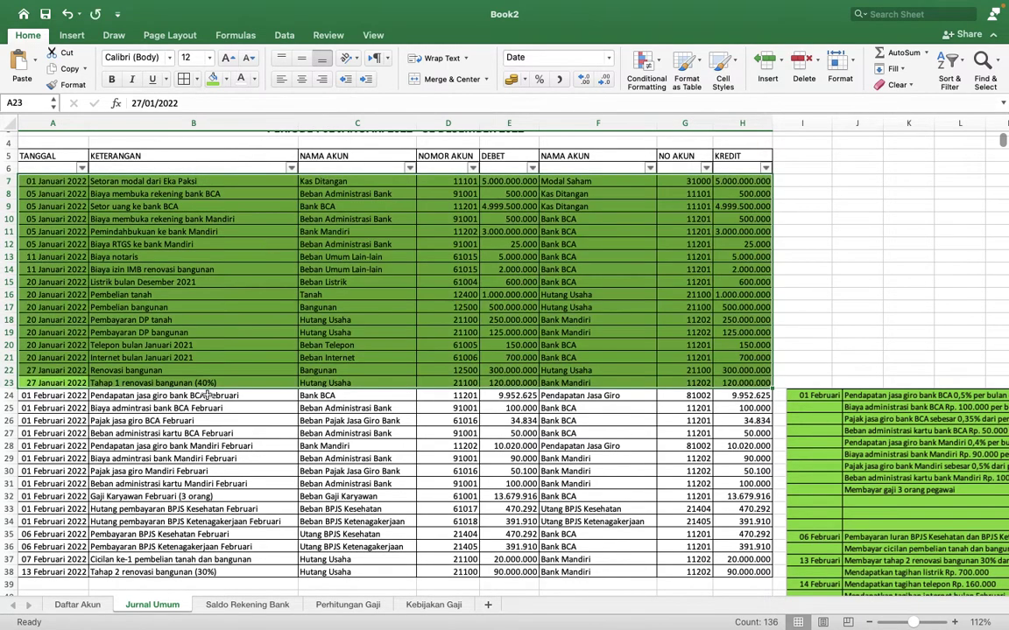
Examine the February journal entries from row 24 down and the adjacent transaction list
{"action": "scroll", "coordinate": [187, 355], "scroll_direction": "down", "scroll_amount": 3}
{"action": "left_click_drag", "start_coordinate": [53, 355], "coordinate": [193, 356]}
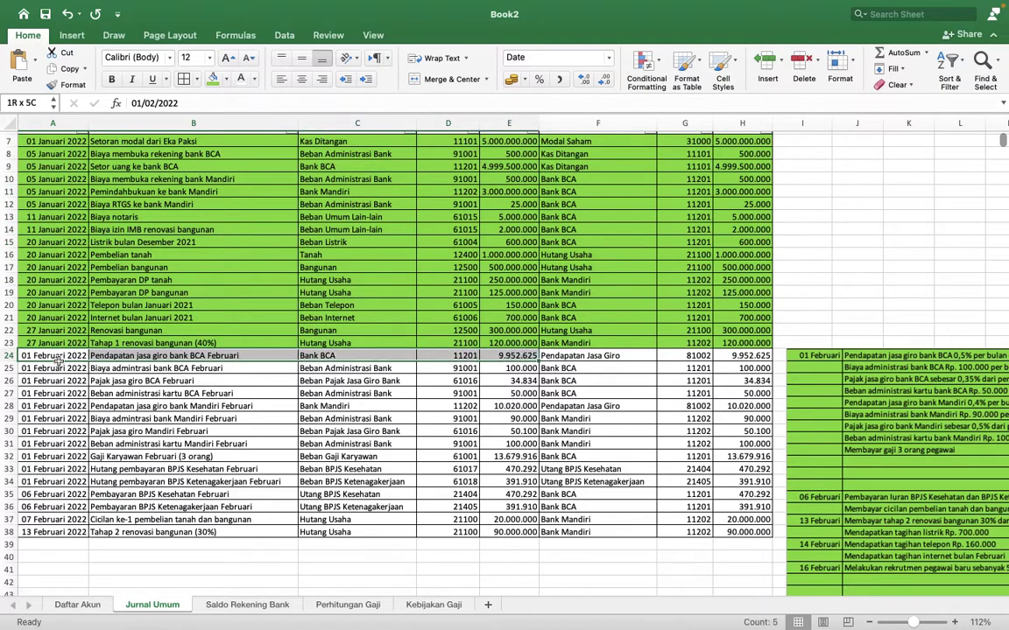
{"action": "key", "text": "Down"}
{"action": "key", "text": "Down"}
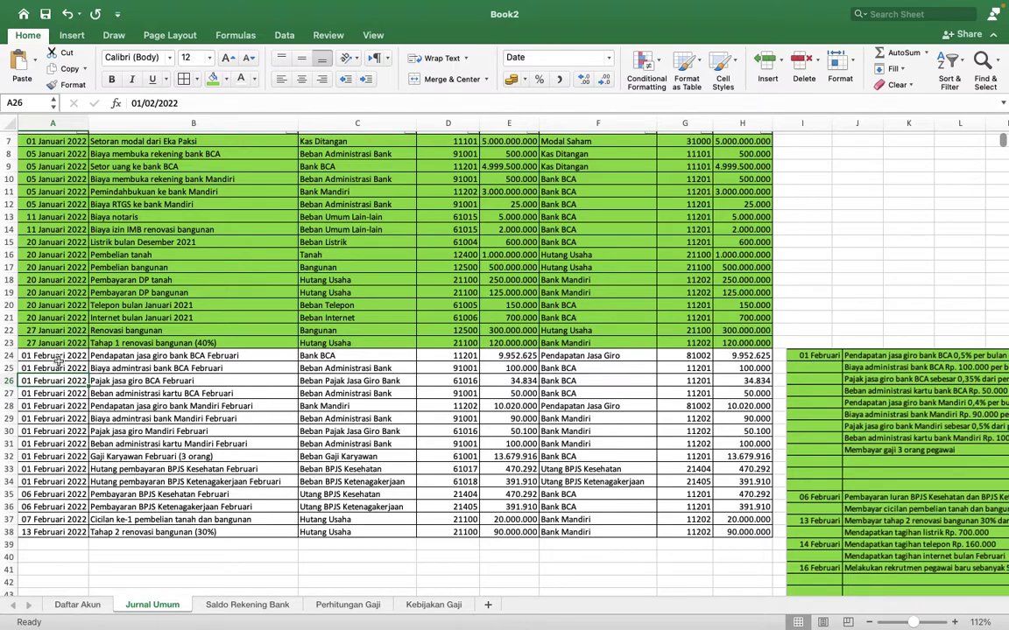
{"action": "key", "text": "Down"}
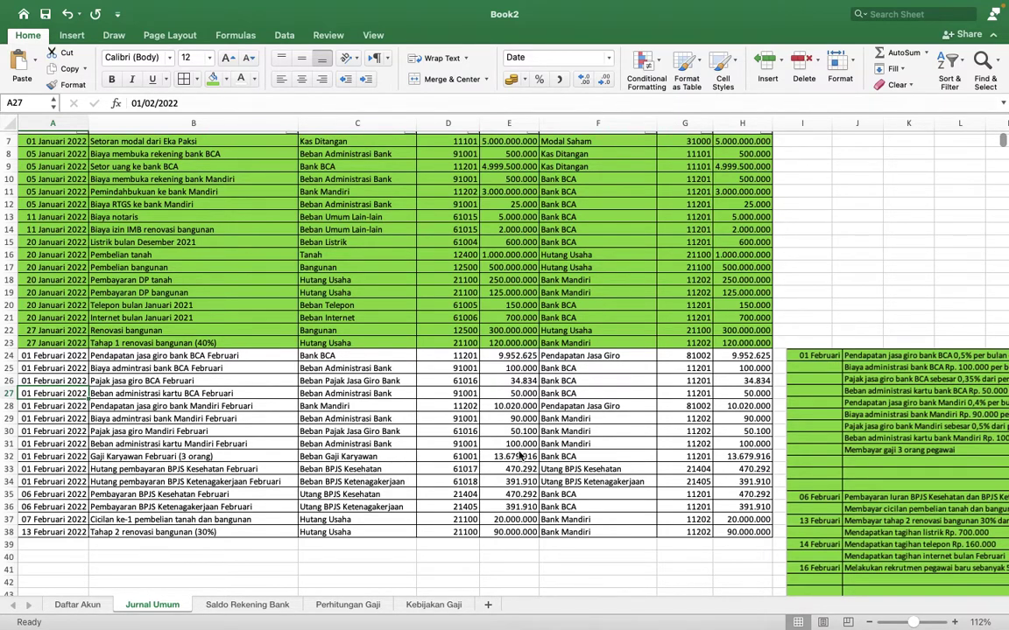
{"action": "key", "text": "Down"}
{"action": "key", "text": "Right"}
{"action": "scroll", "coordinate": [520, 456], "scroll_direction": "down", "scroll_amount": 4}
{"action": "scroll", "coordinate": [520, 456], "scroll_direction": "right", "scroll_amount": 2}
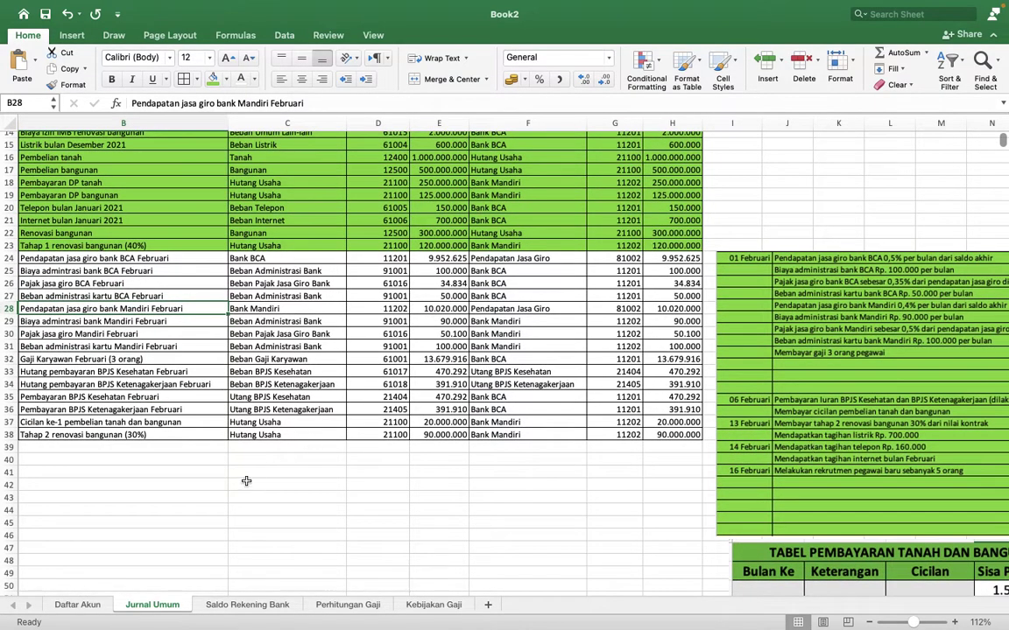
{"action": "scroll", "coordinate": [239, 485], "scroll_direction": "left", "scroll_amount": 2}
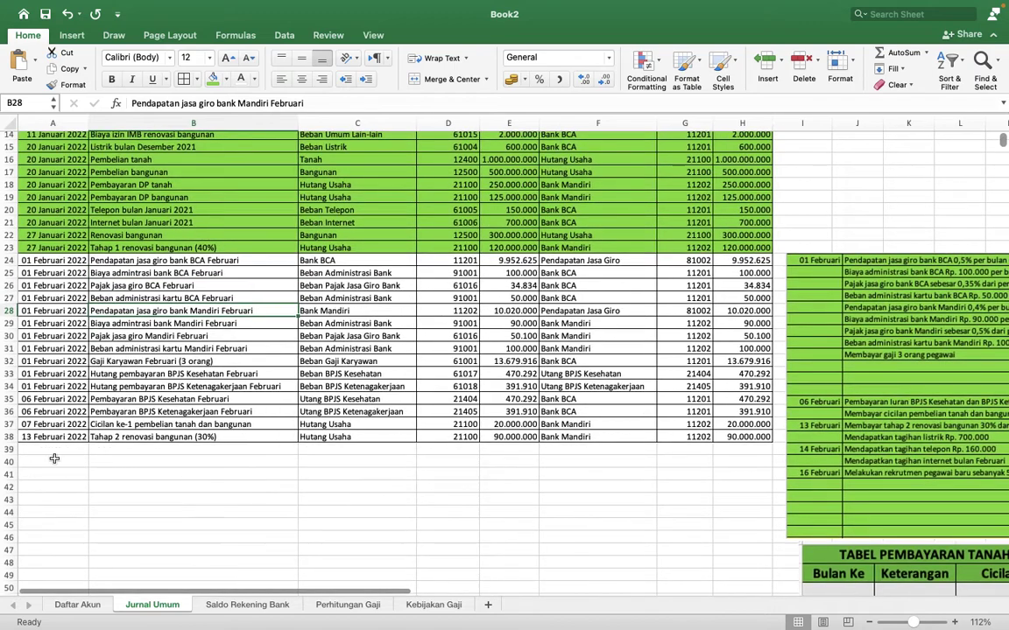
Start the electricity bill entry in row 39 with date 13/2 and description "Tagihan listrik Januari 2022"
{"action": "left_click", "coordinate": [56, 460]}
{"action": "key", "text": "Up"}
{"action": "type", "text": "13/2"}
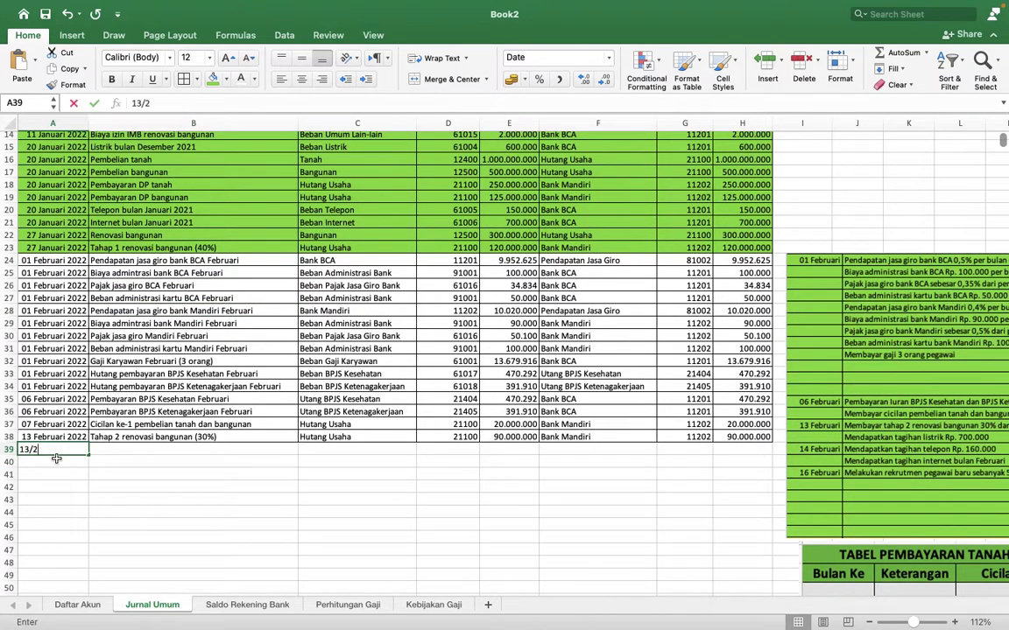
{"action": "key", "text": "Tab"}
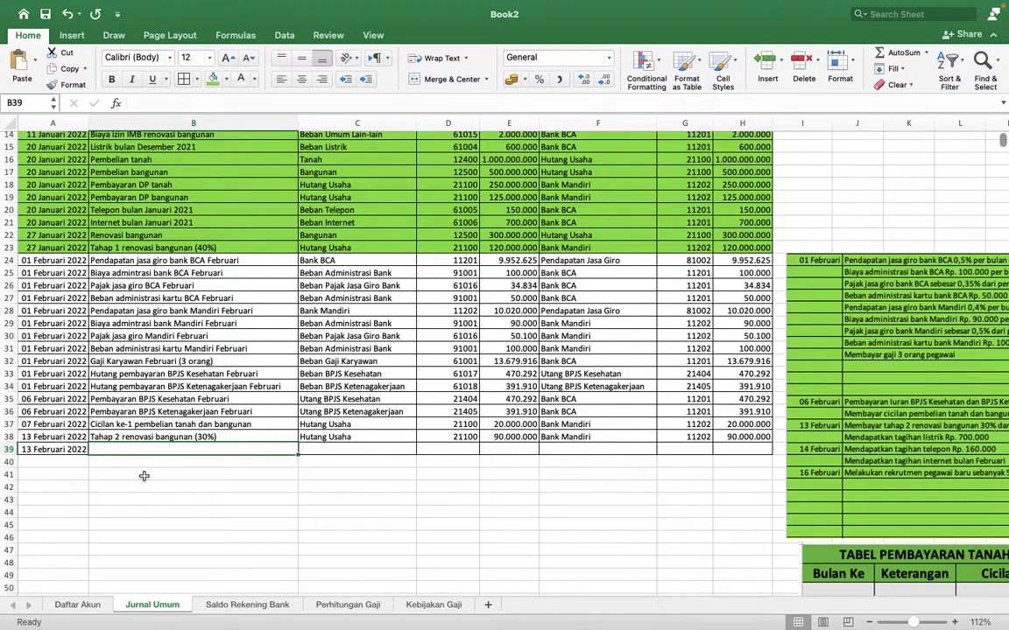
{"action": "type", "text": "Tagihan"}
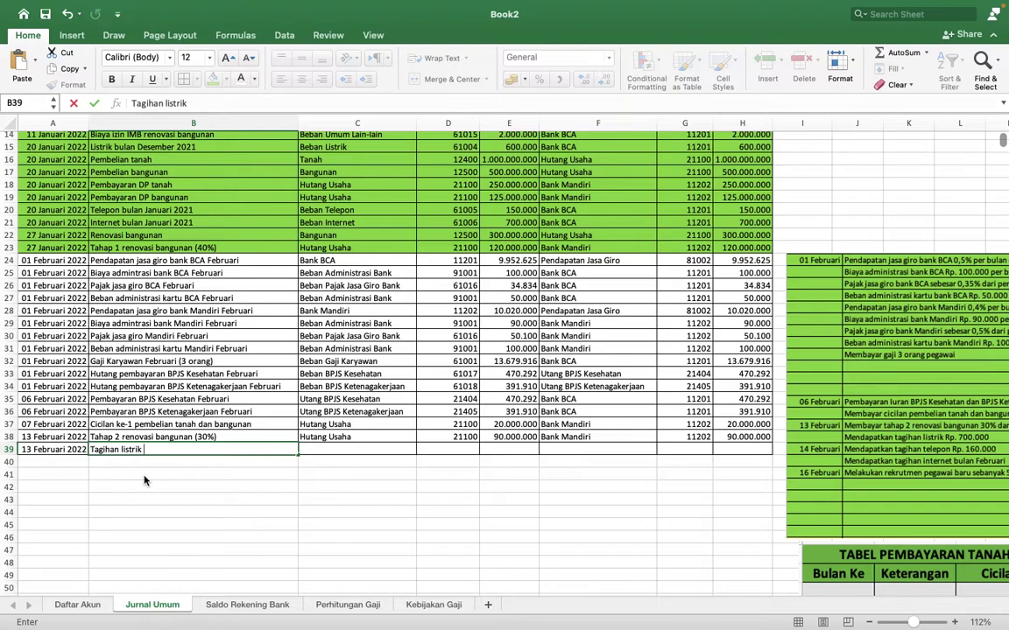
{"action": "type", "text": "listrik Januari 2022"}
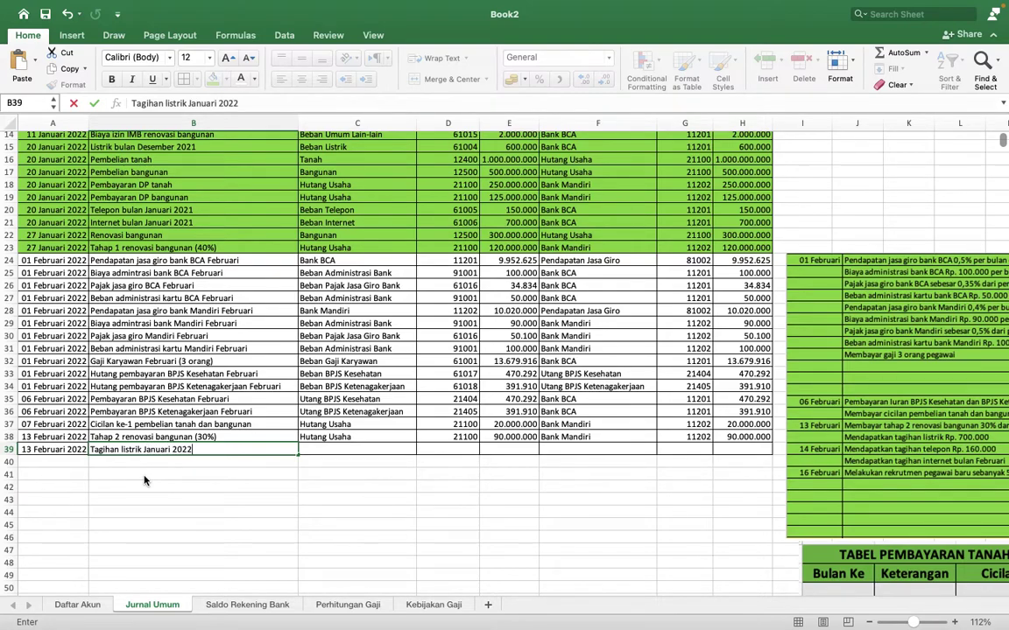
{"action": "key", "text": "Tab"}
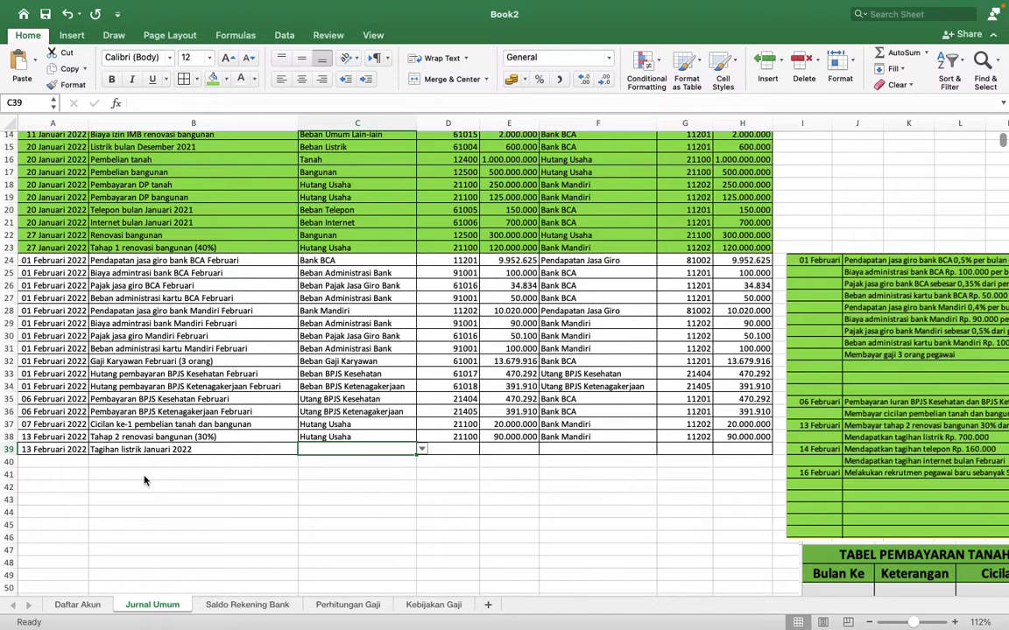
Debit Beban Listrik in row 39, choosing the account in C39 and entering 700000 in E39
{"action": "left_click", "coordinate": [423, 450]}
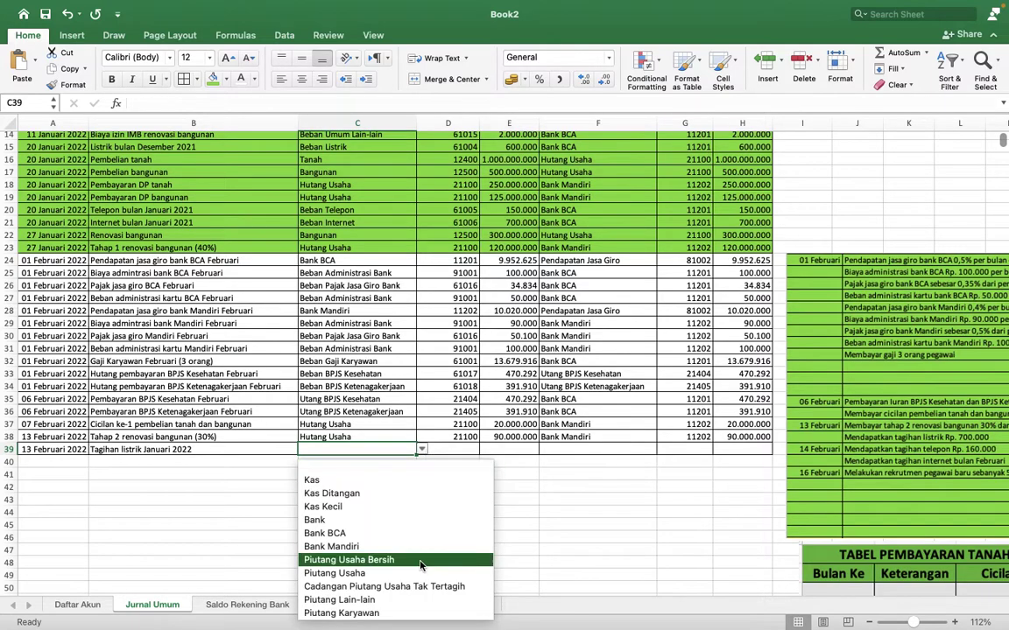
{"action": "scroll", "coordinate": [421, 567], "scroll_direction": "down", "scroll_amount": 3}
{"action": "scroll", "coordinate": [420, 567], "scroll_direction": "down", "scroll_amount": 10}
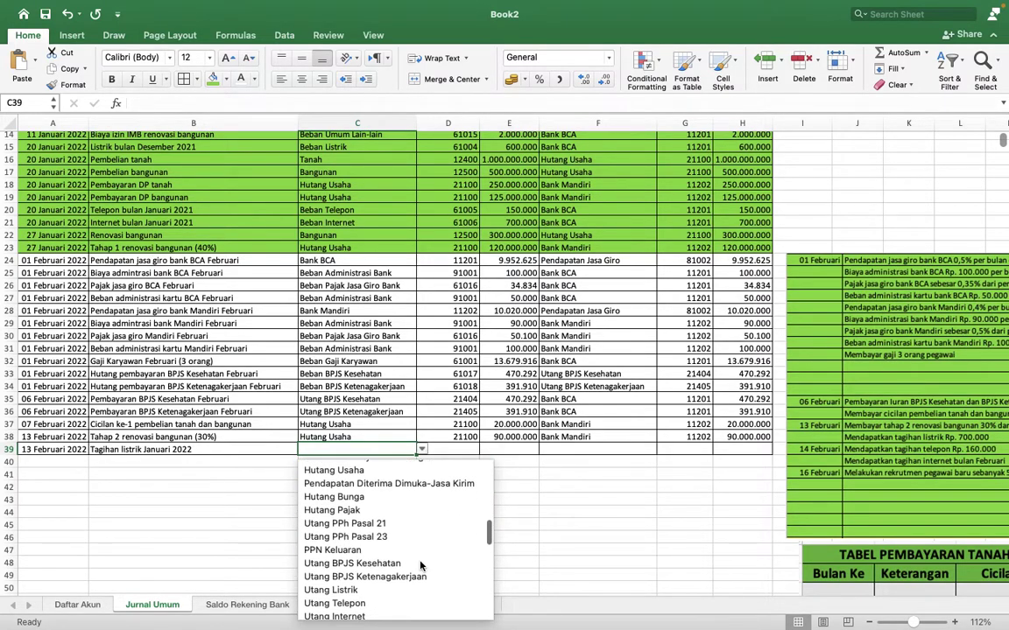
{"action": "scroll", "coordinate": [382, 499], "scroll_direction": "up", "scroll_amount": 1}
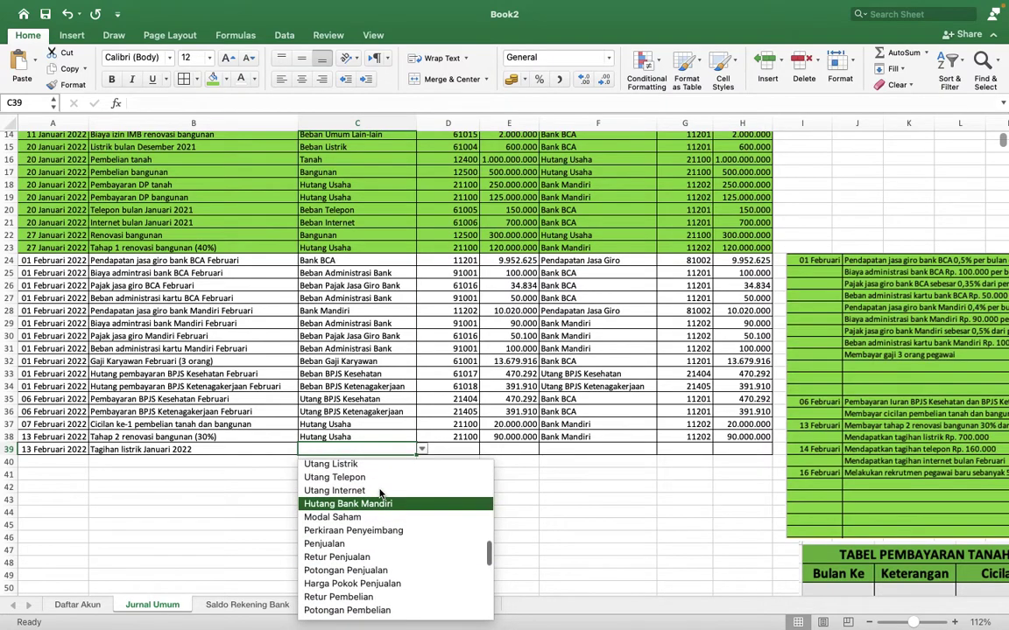
{"action": "scroll", "coordinate": [380, 495], "scroll_direction": "down", "scroll_amount": 13}
{"action": "scroll", "coordinate": [380, 495], "scroll_direction": "up", "scroll_amount": 2}
{"action": "left_click", "coordinate": [378, 494]}
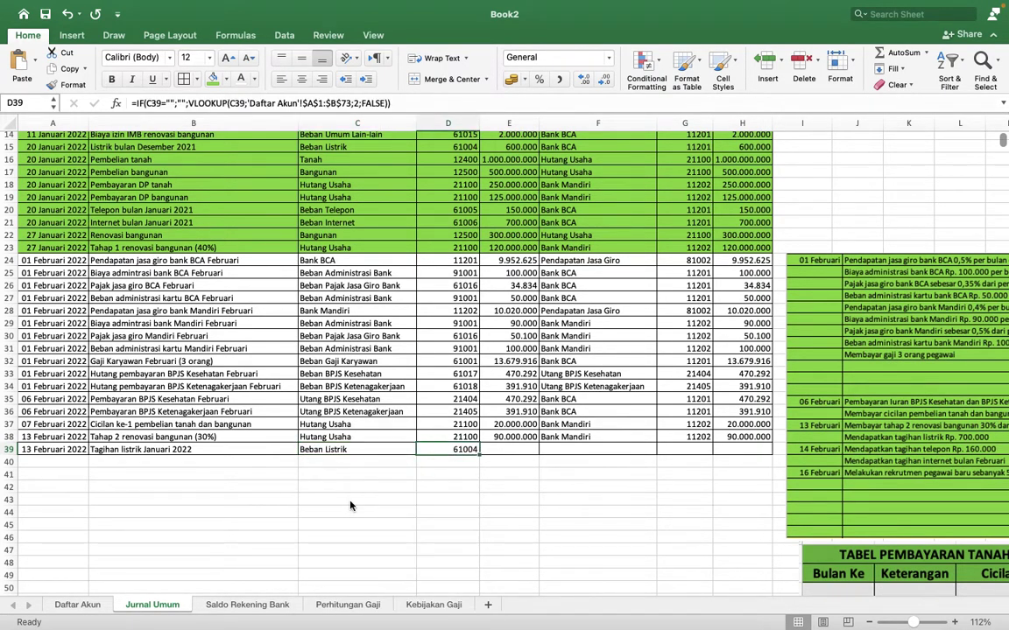
{"action": "key", "text": "Right"}
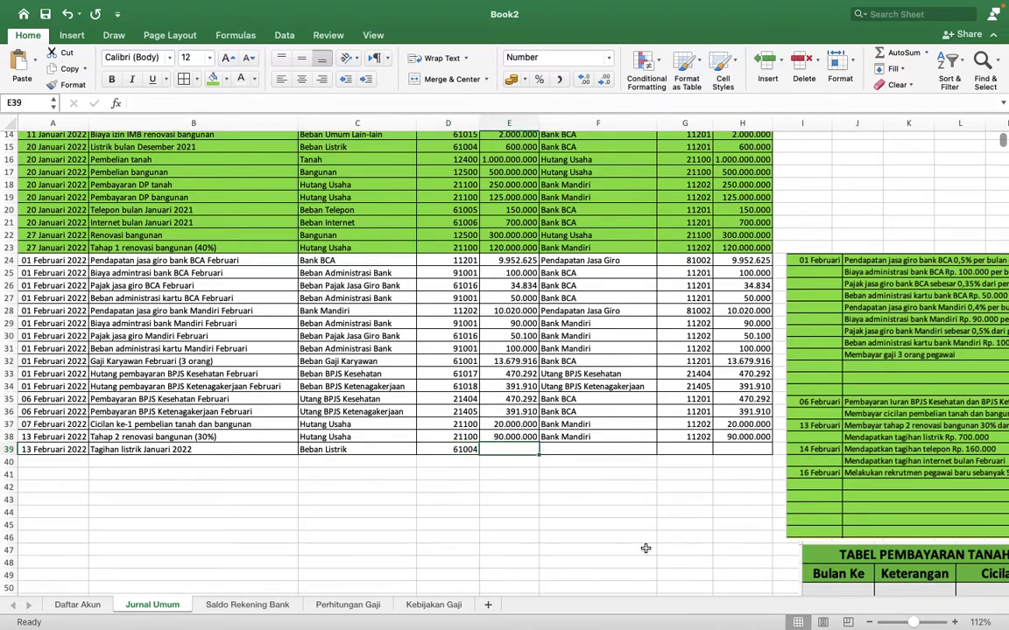
{"action": "type", "text": "700000"}
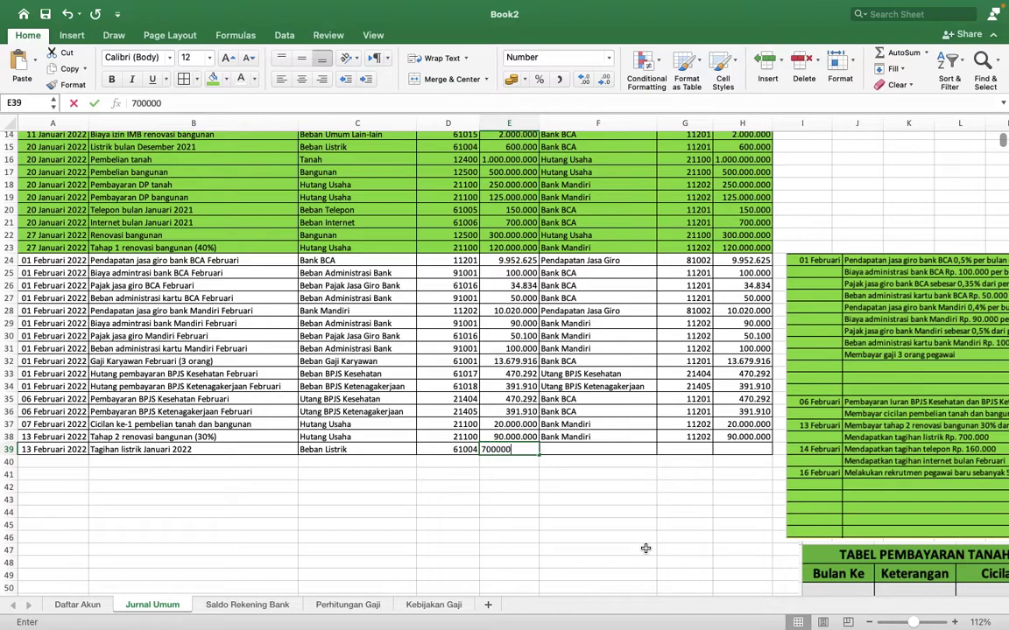
Credit Utang Listrik in row 39, choosing the account in F39 and entering =E39 in H39
{"action": "key", "text": "Right"}
{"action": "left_click", "coordinate": [661, 449]}
{"action": "scroll", "coordinate": [630, 526], "scroll_direction": "down", "scroll_amount": 8}
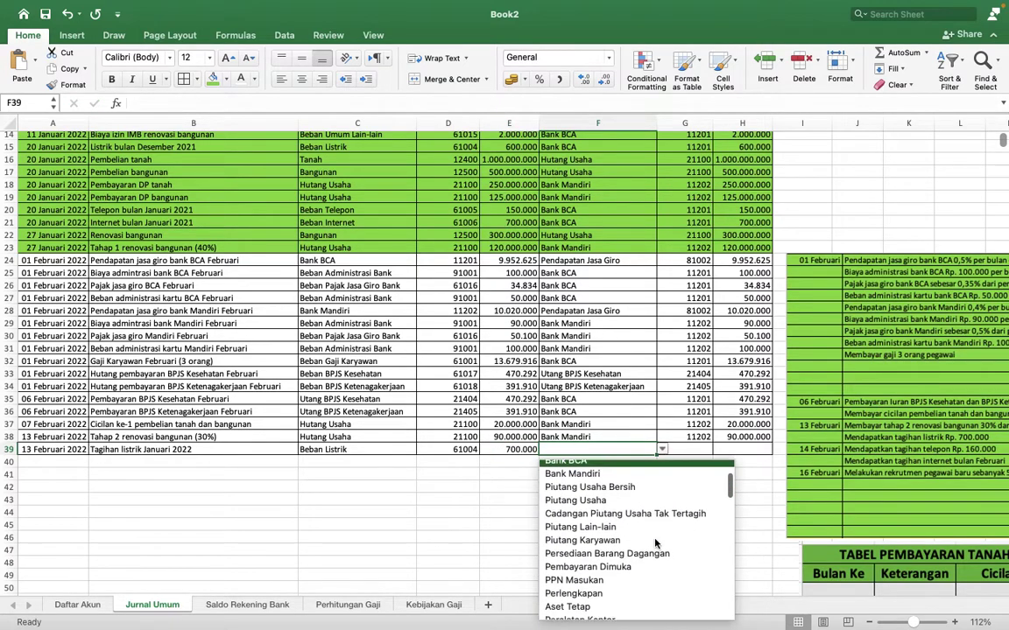
{"action": "scroll", "coordinate": [655, 544], "scroll_direction": "down", "scroll_amount": 5}
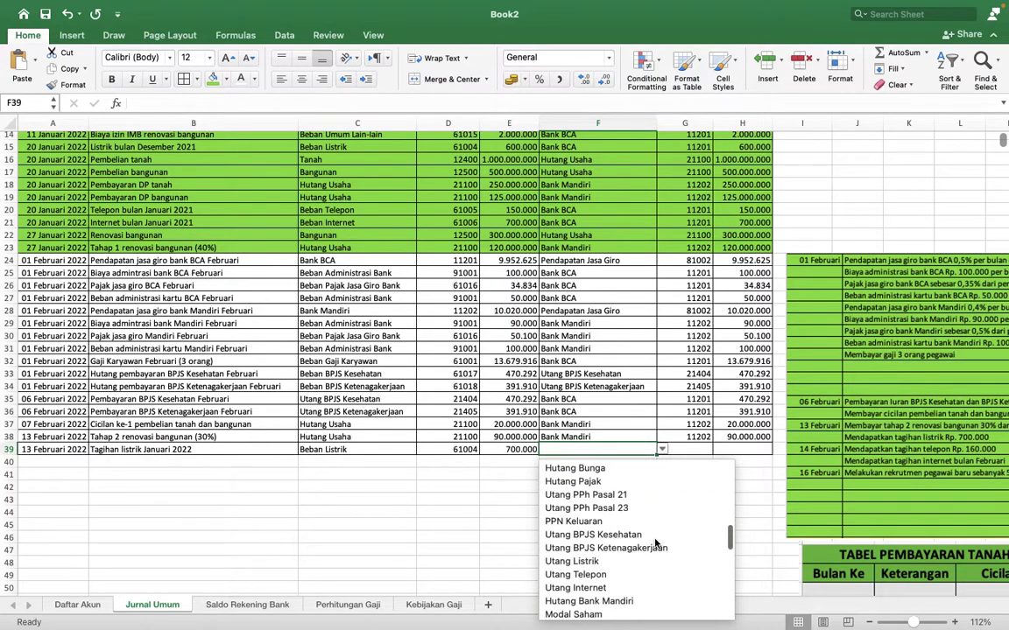
{"action": "left_click", "coordinate": [632, 535]}
{"action": "key", "text": "Right"}
{"action": "key", "text": "Right"}
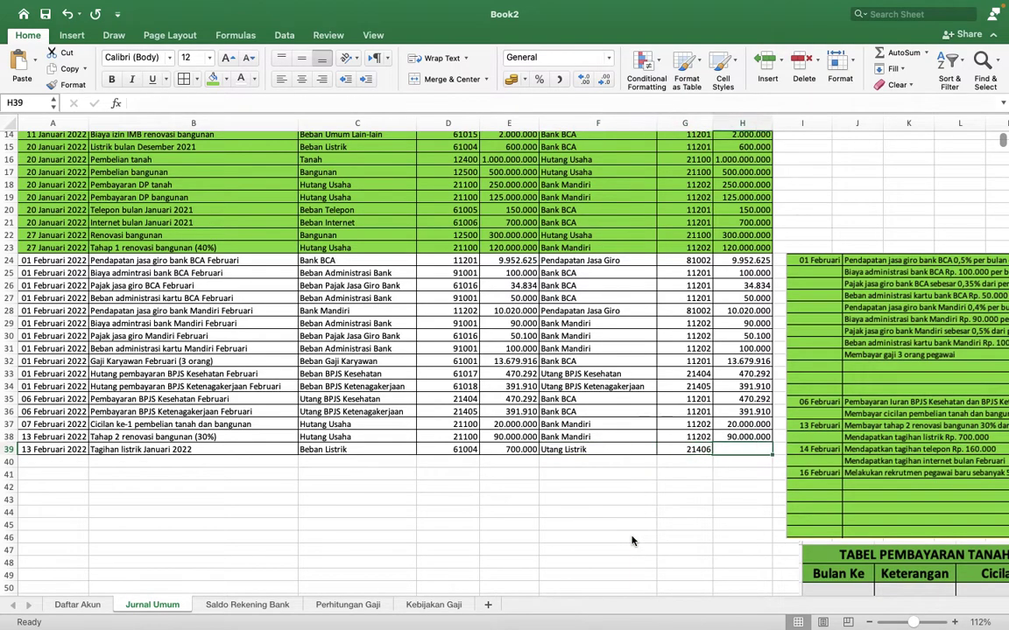
{"action": "type", "text": "="}
{"action": "key", "text": "Left"}
{"action": "key", "text": "Left"}
{"action": "key", "text": "Left"}
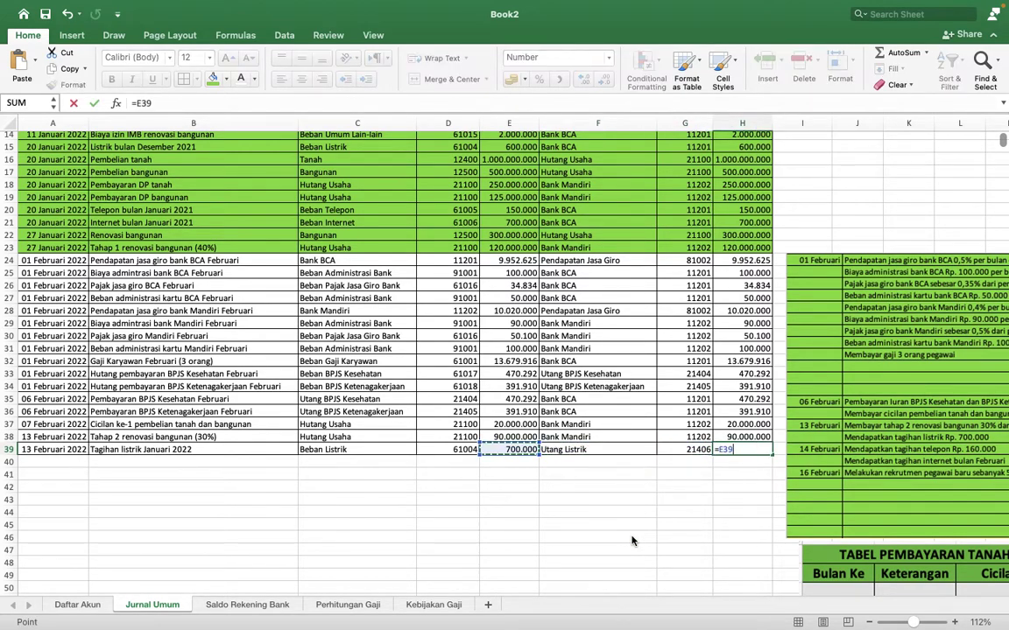
{"action": "key", "text": "Return"}
Start the telephone bill entry in row 40 with date 14/2 and description "Tagihan telepon Januari 2022"
{"action": "scroll", "coordinate": [696, 524], "scroll_direction": "right", "scroll_amount": 1}
{"action": "scroll", "coordinate": [696, 523], "scroll_direction": "down", "scroll_amount": 1}
{"action": "scroll", "coordinate": [696, 523], "scroll_direction": "left", "scroll_amount": 1}
{"action": "scroll", "coordinate": [696, 523], "scroll_direction": "down", "scroll_amount": 1}
{"action": "key", "text": "Left"}
{"action": "key", "text": "Left"}
{"action": "key", "text": "Left"}
{"action": "key", "text": "Left"}
{"action": "type", "text": "14/2"}
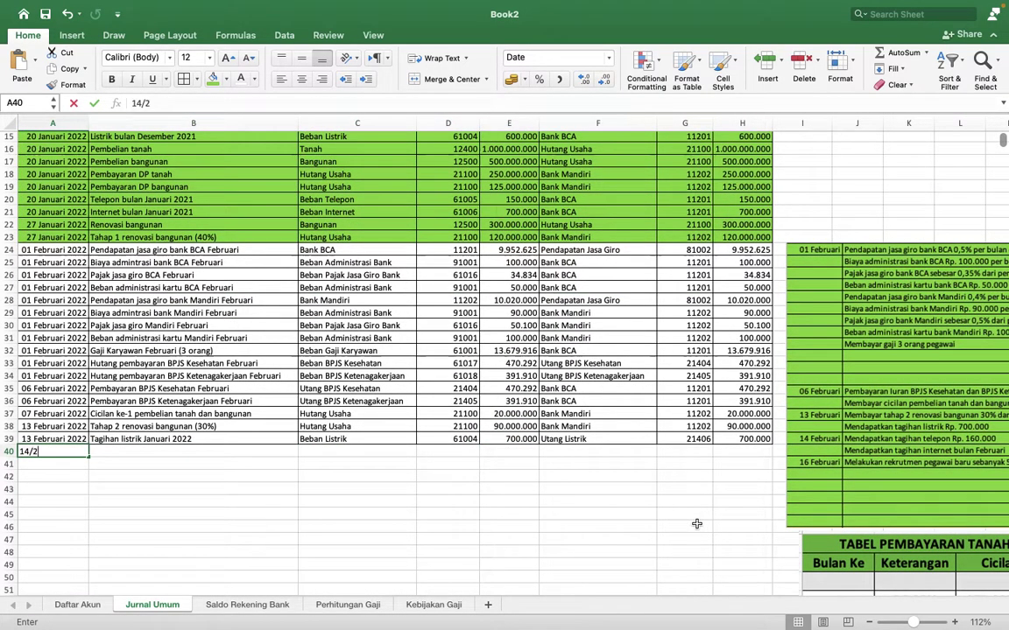
{"action": "key", "text": "Tab"}
{"action": "key", "text": "Up"}
{"action": "key", "text": "Down"}
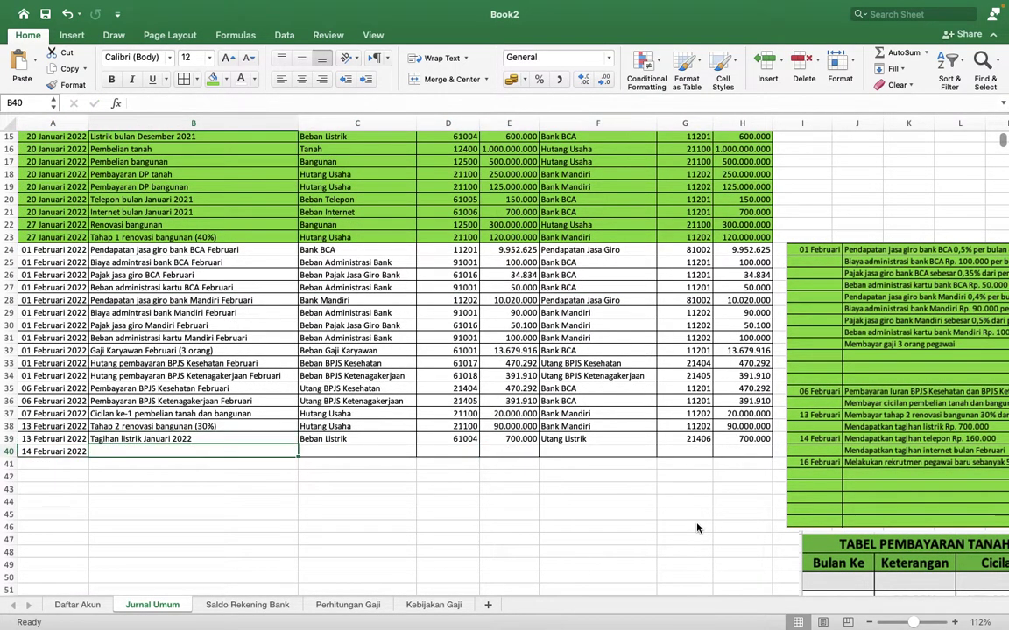
{"action": "type", "text": "Tagihan telepo"}
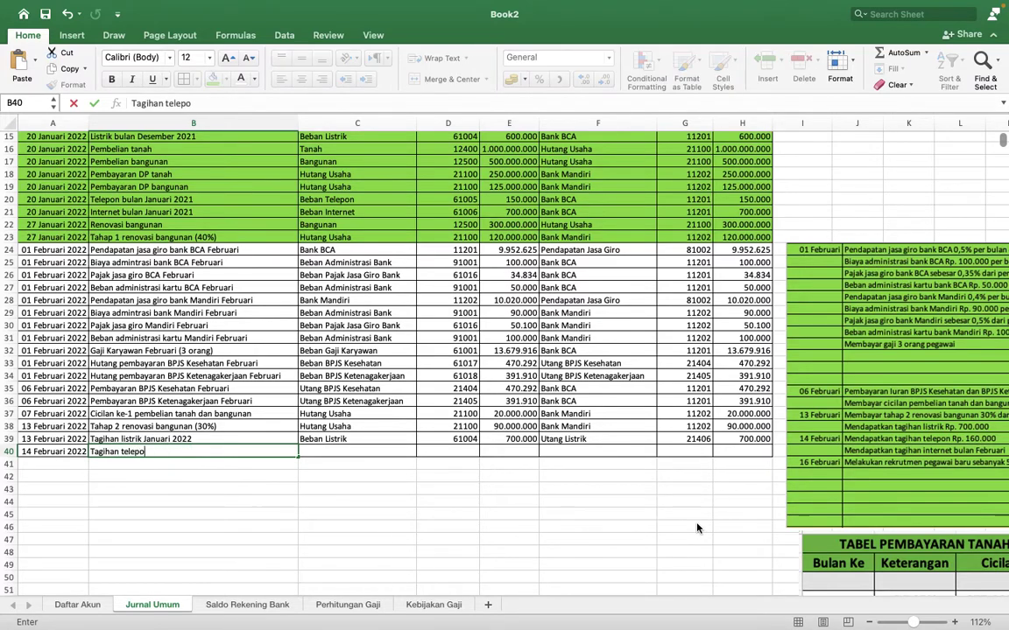
{"action": "type", "text": "n Januari 2022"}
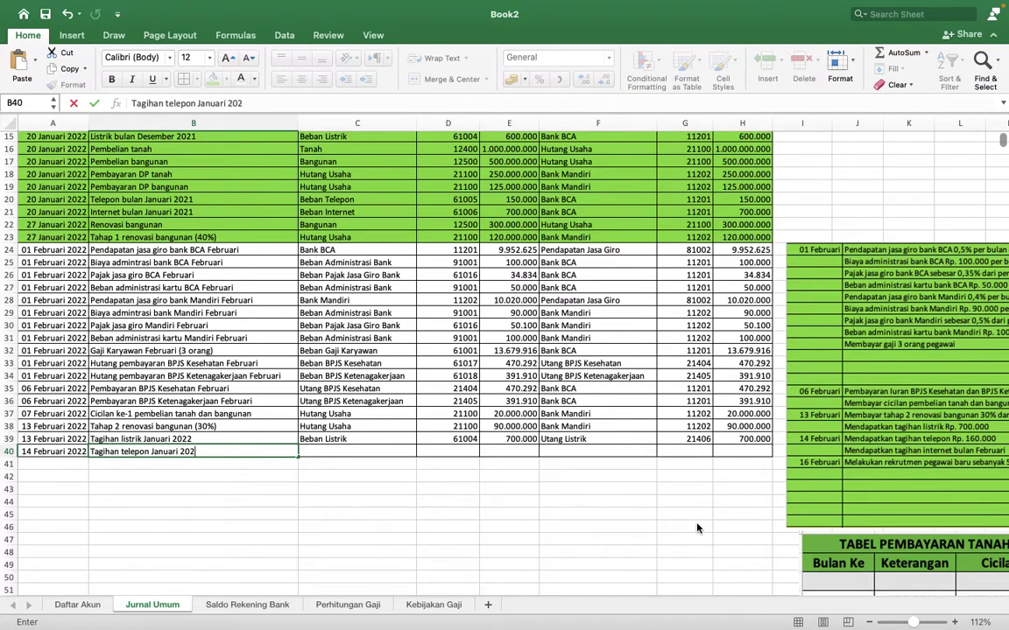
{"action": "key", "text": "Tab"}
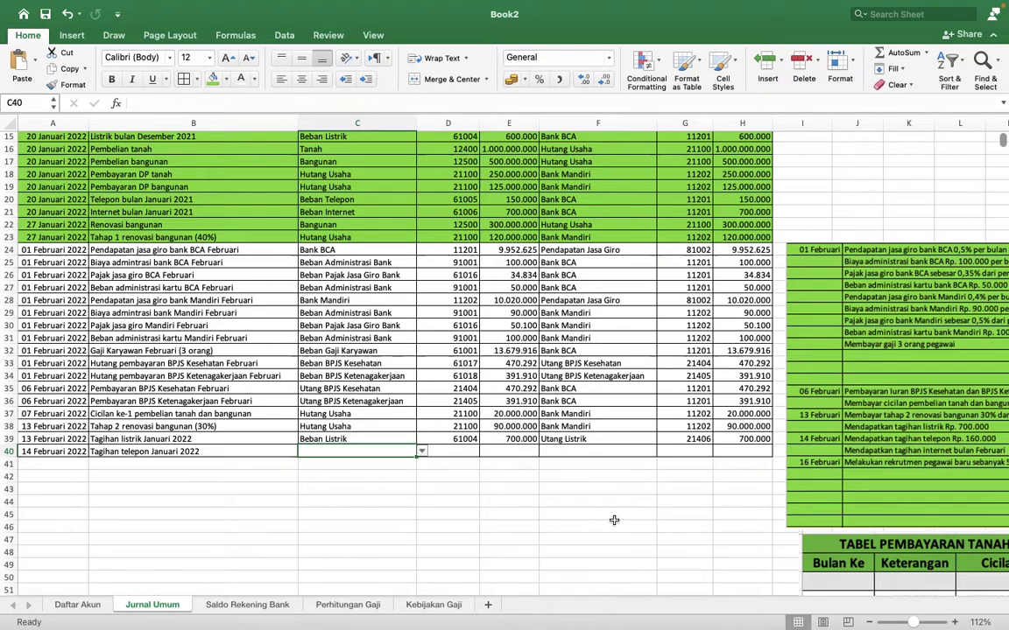
Debit Beban Telepon in row 40, choosing the account in C40 and entering 160000 in E40
{"action": "left_click", "coordinate": [421, 451]}
{"action": "scroll", "coordinate": [425, 543], "scroll_direction": "down", "scroll_amount": 2}
{"action": "scroll", "coordinate": [426, 543], "scroll_direction": "down", "scroll_amount": 10}
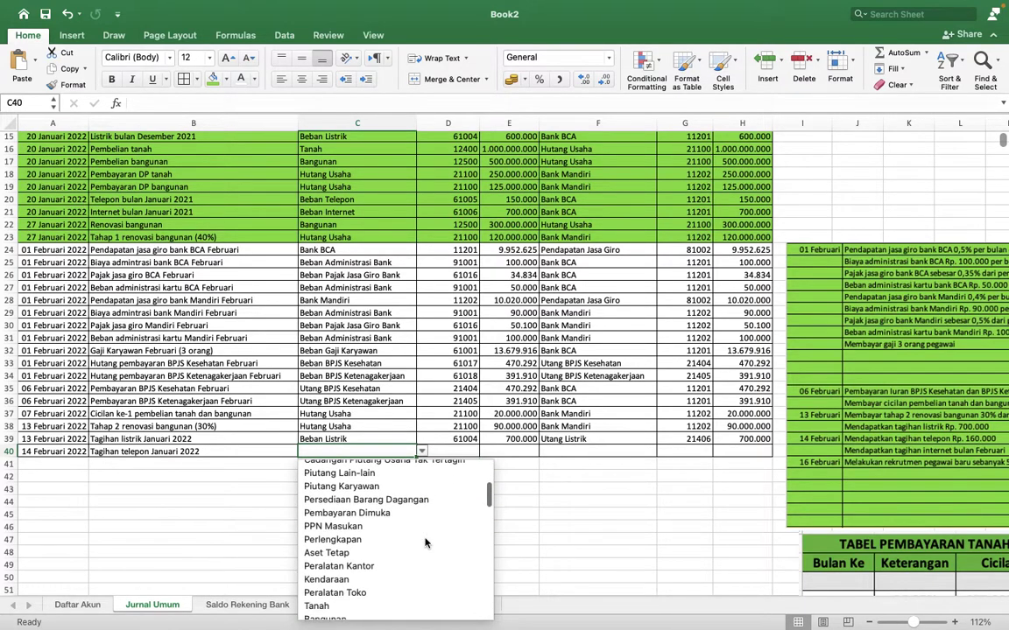
{"action": "scroll", "coordinate": [425, 543], "scroll_direction": "down", "scroll_amount": 2}
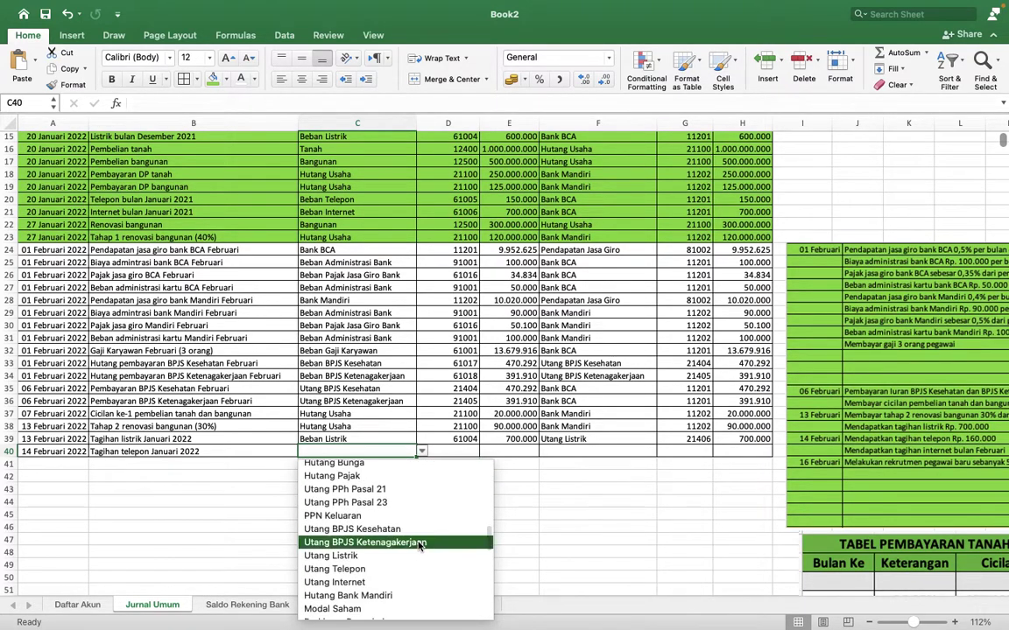
{"action": "scroll", "coordinate": [384, 578], "scroll_direction": "down", "scroll_amount": 8}
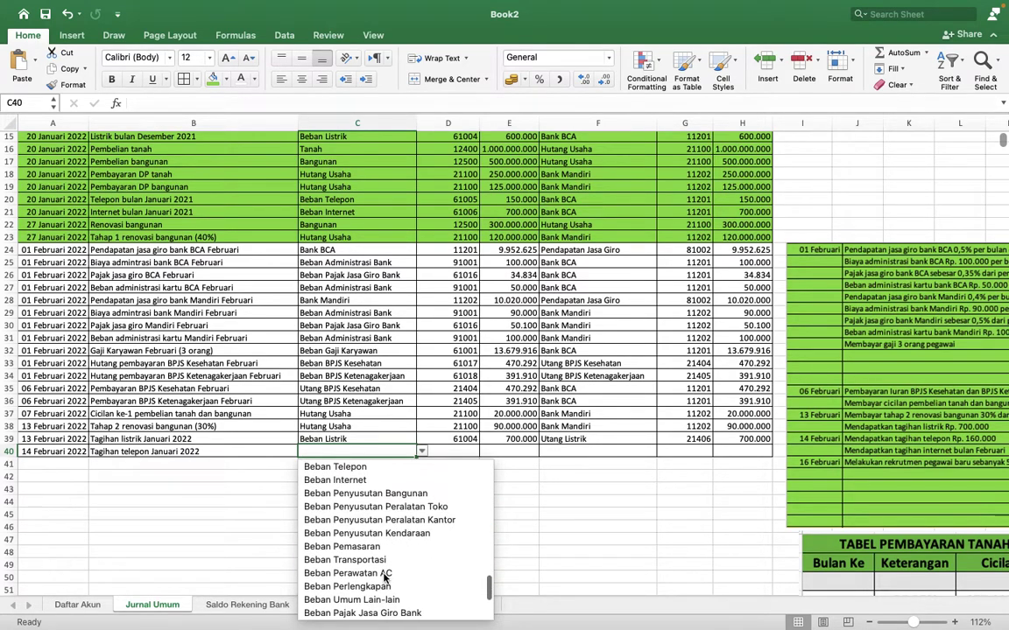
{"action": "left_click", "coordinate": [373, 467]}
{"action": "key", "text": "Right"}
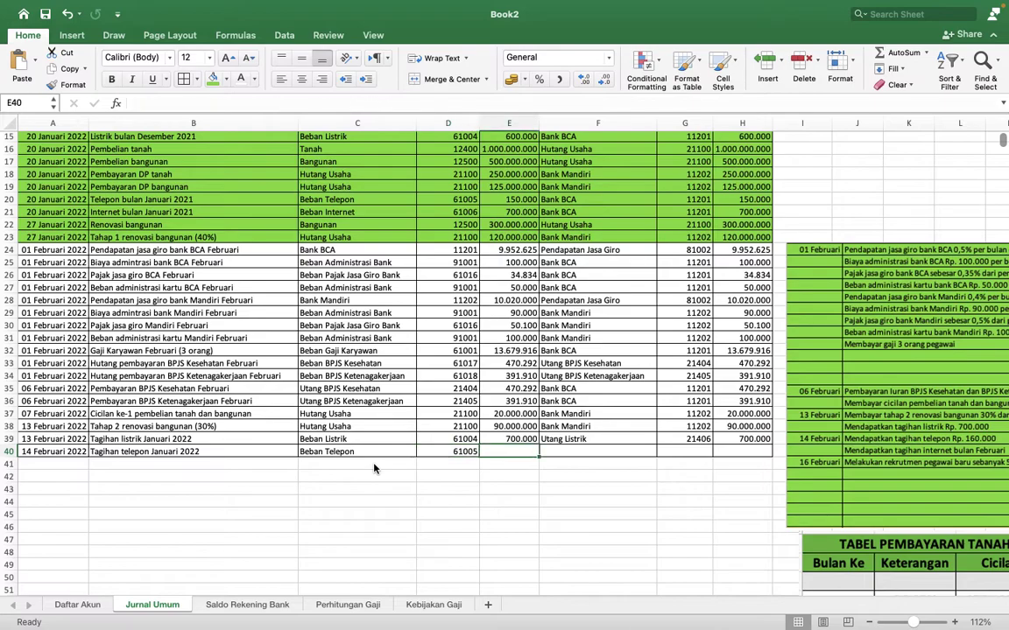
{"action": "scroll", "coordinate": [481, 480], "scroll_direction": "right", "scroll_amount": 2}
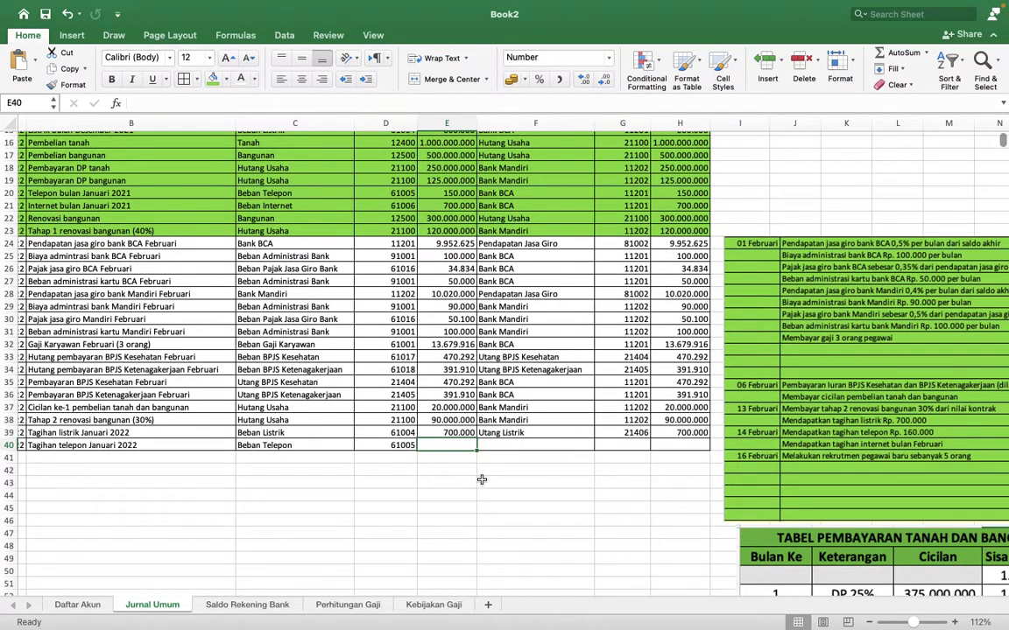
{"action": "type", "text": "1600"}
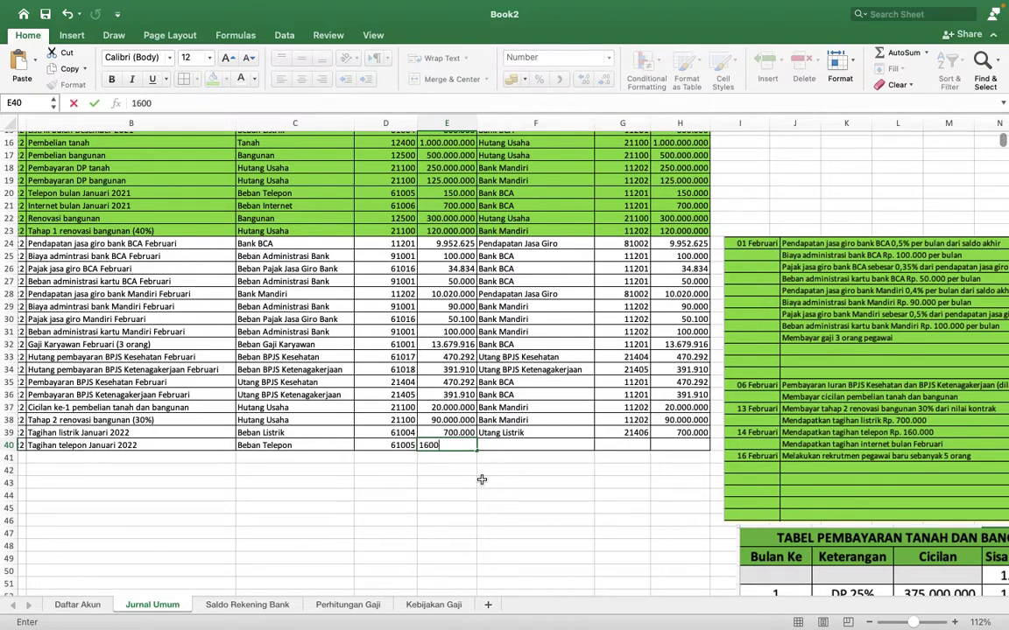
{"action": "key", "text": "Tab"}
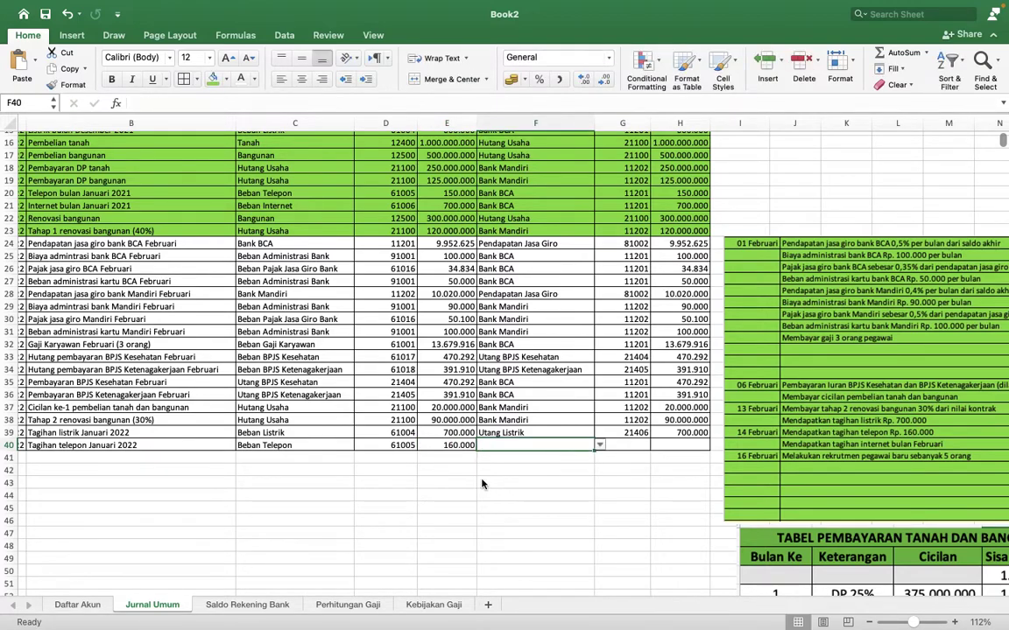
Credit Utang Telepon in row 40, choosing the account in F40 and entering =E40 in H40
{"action": "left_click", "coordinate": [598, 445]}
{"action": "scroll", "coordinate": [590, 537], "scroll_direction": "down", "scroll_amount": 2}
{"action": "scroll", "coordinate": [589, 537], "scroll_direction": "down", "scroll_amount": 10}
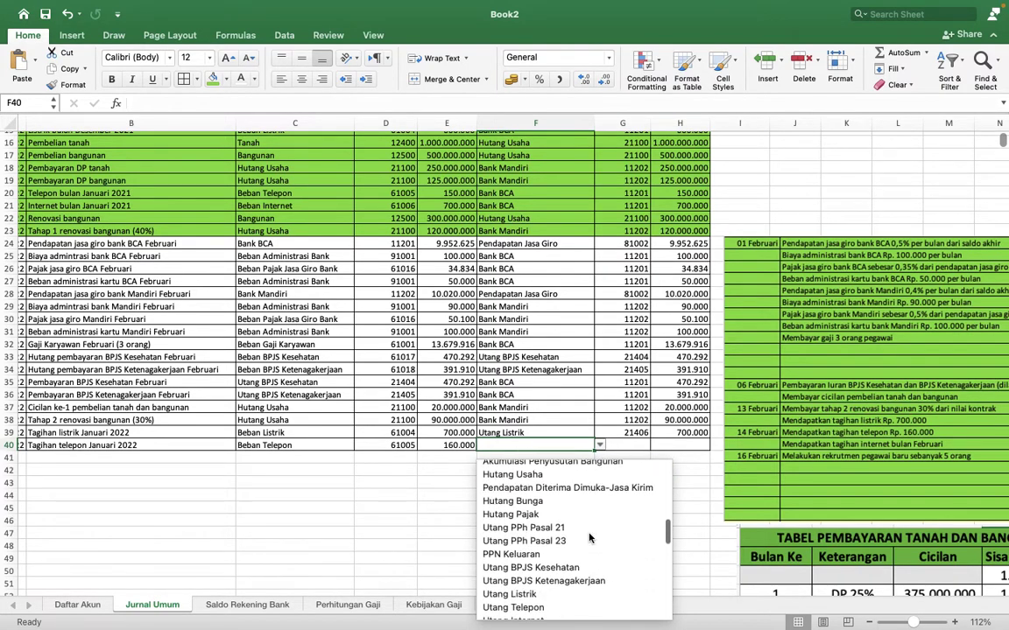
{"action": "scroll", "coordinate": [589, 537], "scroll_direction": "down", "scroll_amount": 2}
{"action": "left_click", "coordinate": [552, 540]}
{"action": "key", "text": "Tab"}
{"action": "key", "text": "Tab"}
{"action": "type", "text": "=E40"}
{"action": "key", "text": "Return"}
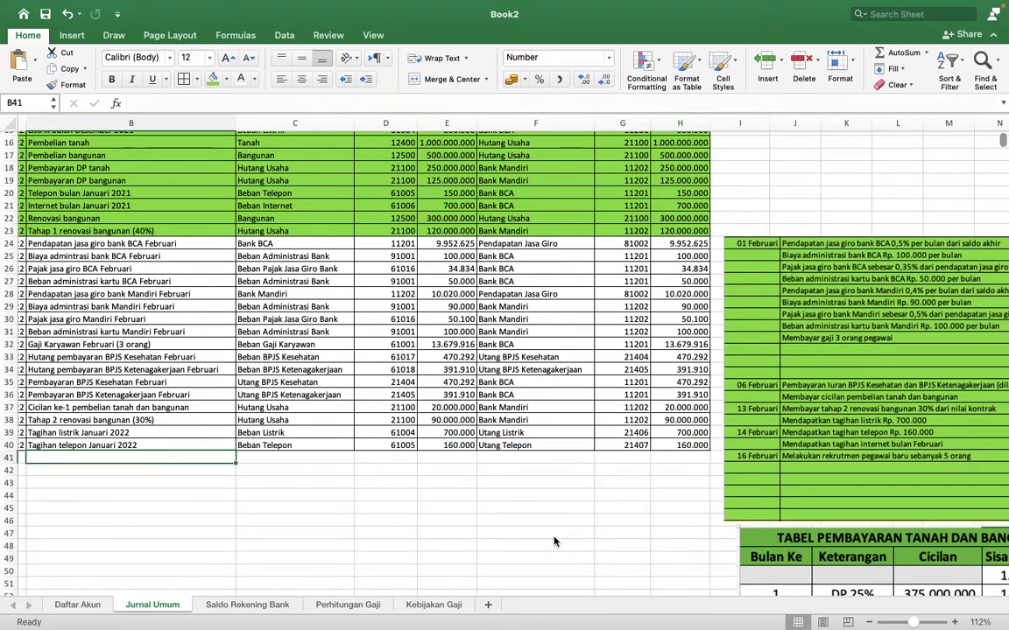
Start the internet bill entry in row 41 with date 14/2 and description "Tagihan internet Januari 2022"
{"action": "key", "text": "Left"}
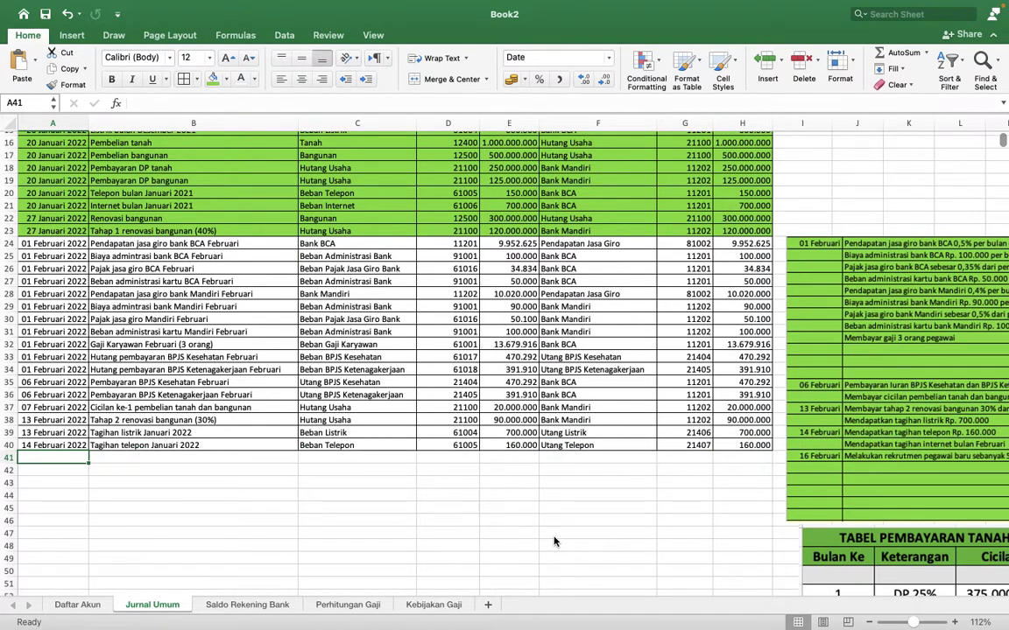
{"action": "scroll", "coordinate": [726, 404], "scroll_direction": "right", "scroll_amount": 2}
{"action": "scroll", "coordinate": [725, 404], "scroll_direction": "down", "scroll_amount": 1}
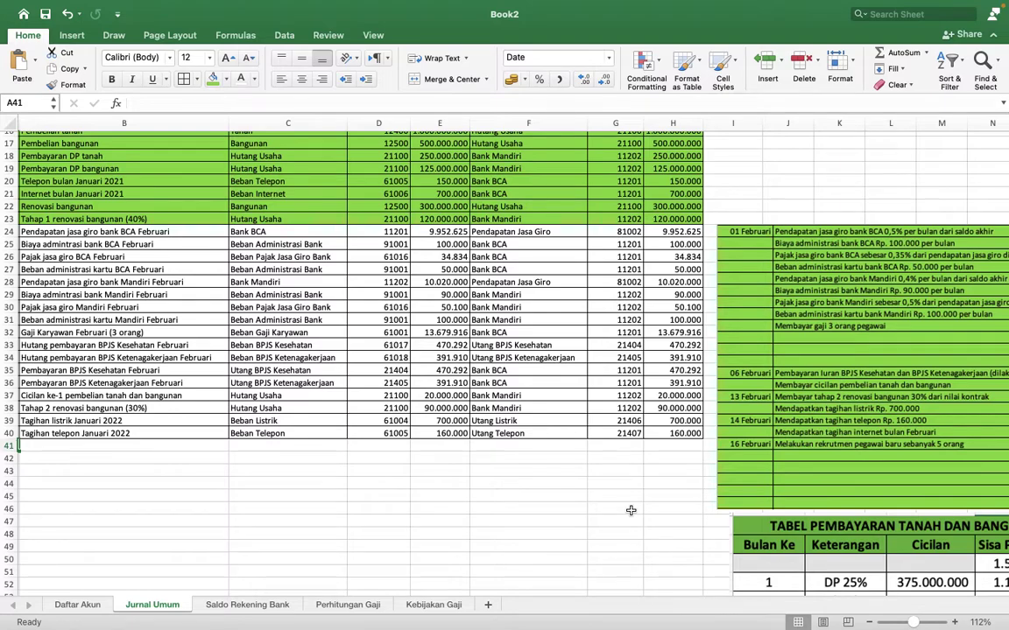
{"action": "scroll", "coordinate": [630, 511], "scroll_direction": "left", "scroll_amount": 2}
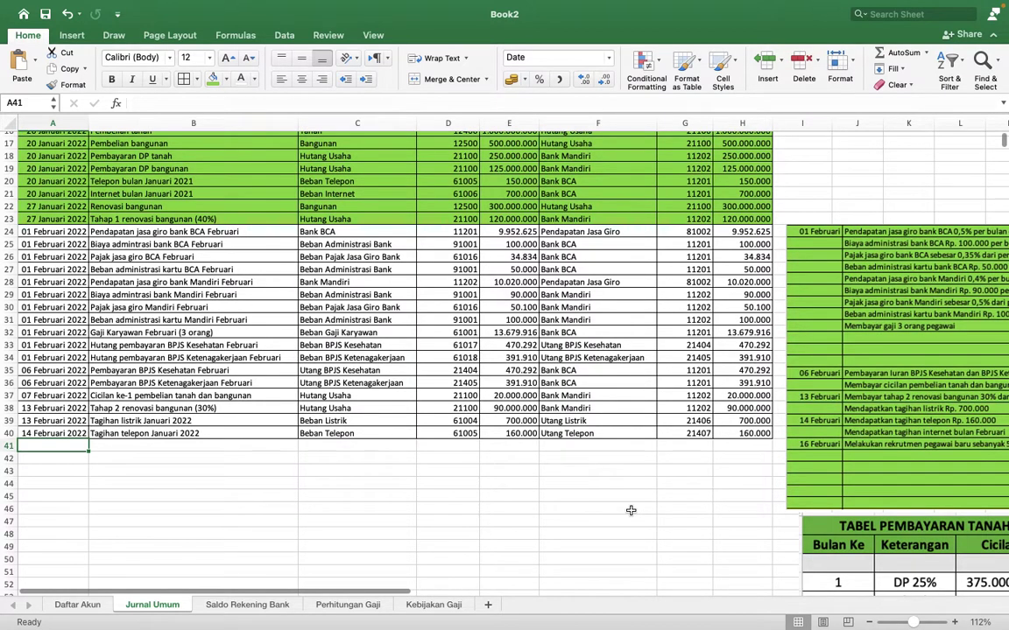
{"action": "type", "text": "14/2"}
{"action": "key", "text": "Tab"}
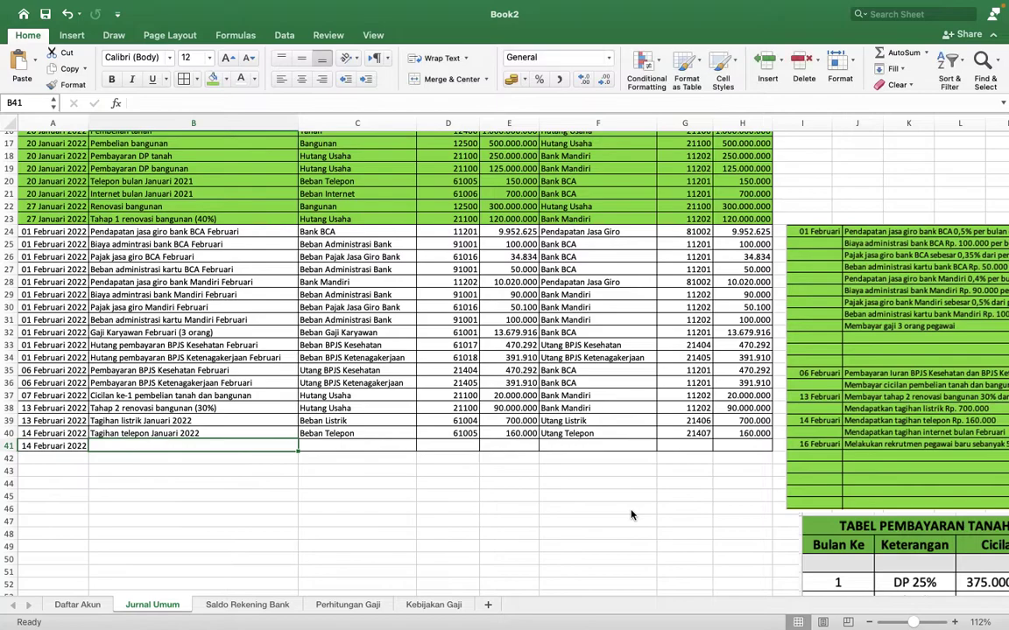
{"action": "key", "text": "Left"}
{"action": "key", "text": "Right"}
{"action": "type", "text": "Tagih"}
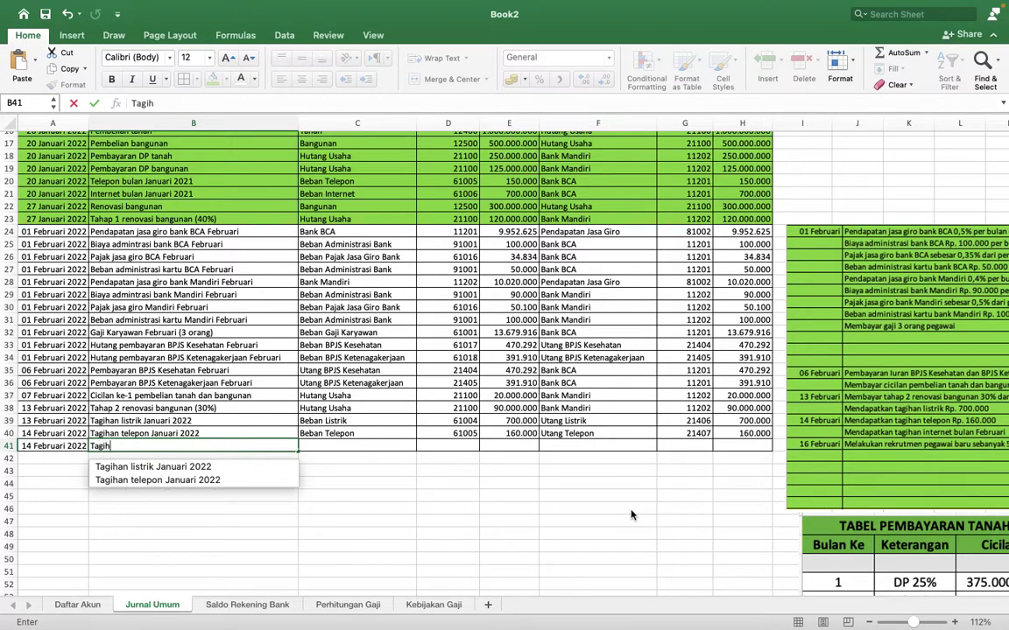
{"action": "type", "text": "an internet Januari 2022"}
{"action": "key", "text": "Tab"}
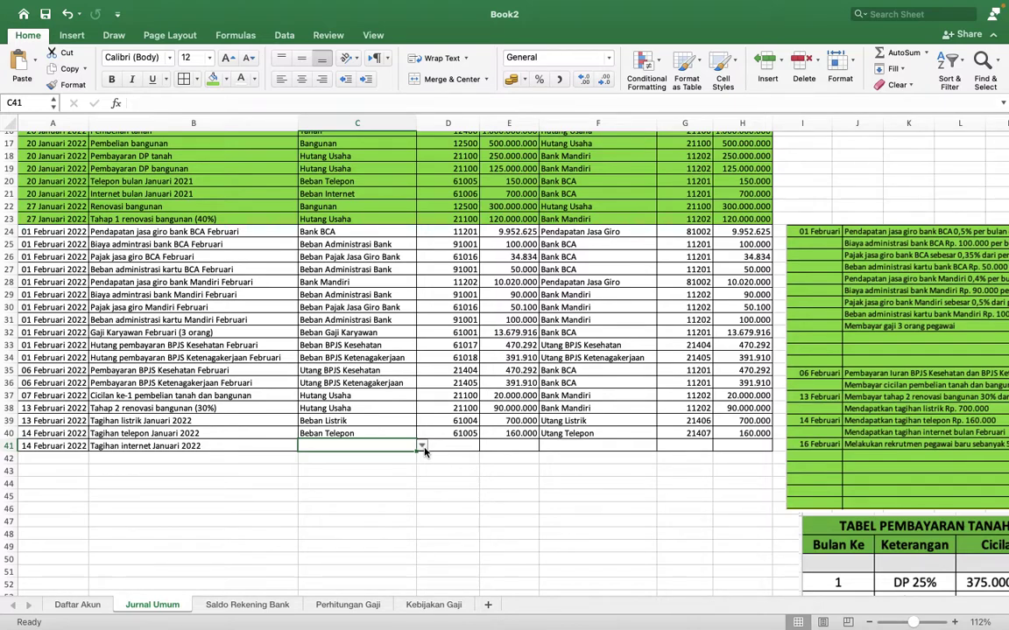
Choose Utang Internet as the account in C41 and enter 700000 in E41
{"action": "left_click", "coordinate": [422, 448]}
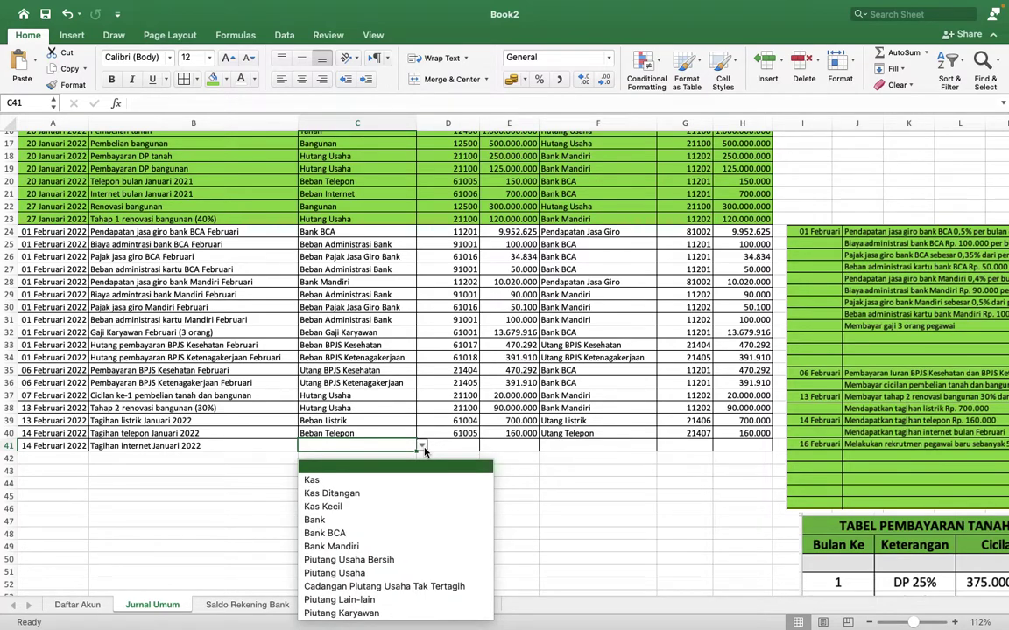
{"action": "scroll", "coordinate": [410, 488], "scroll_direction": "down", "scroll_amount": 10}
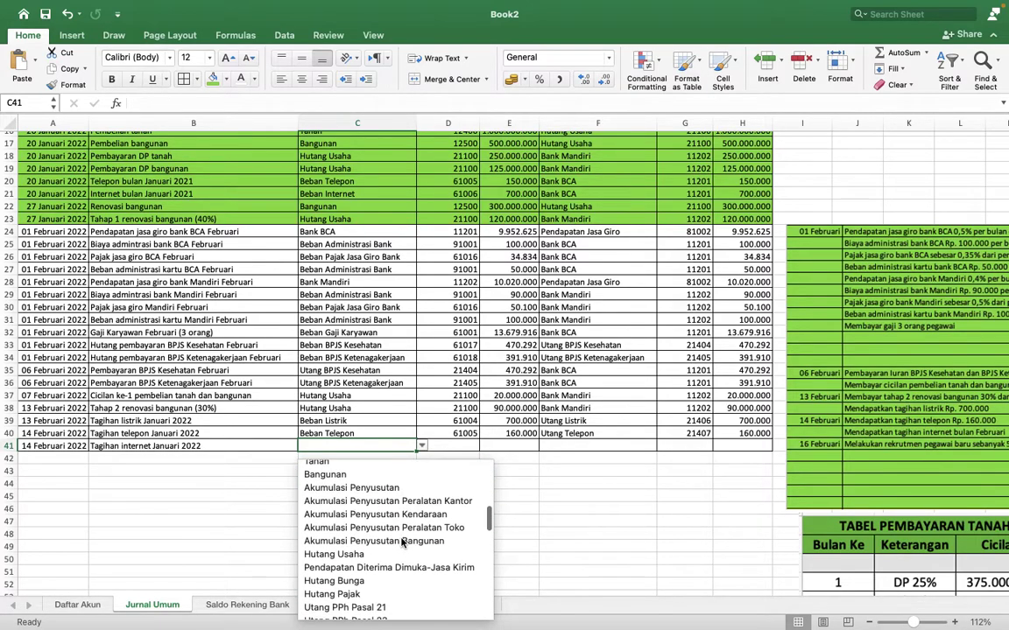
{"action": "scroll", "coordinate": [401, 543], "scroll_direction": "down", "scroll_amount": 10}
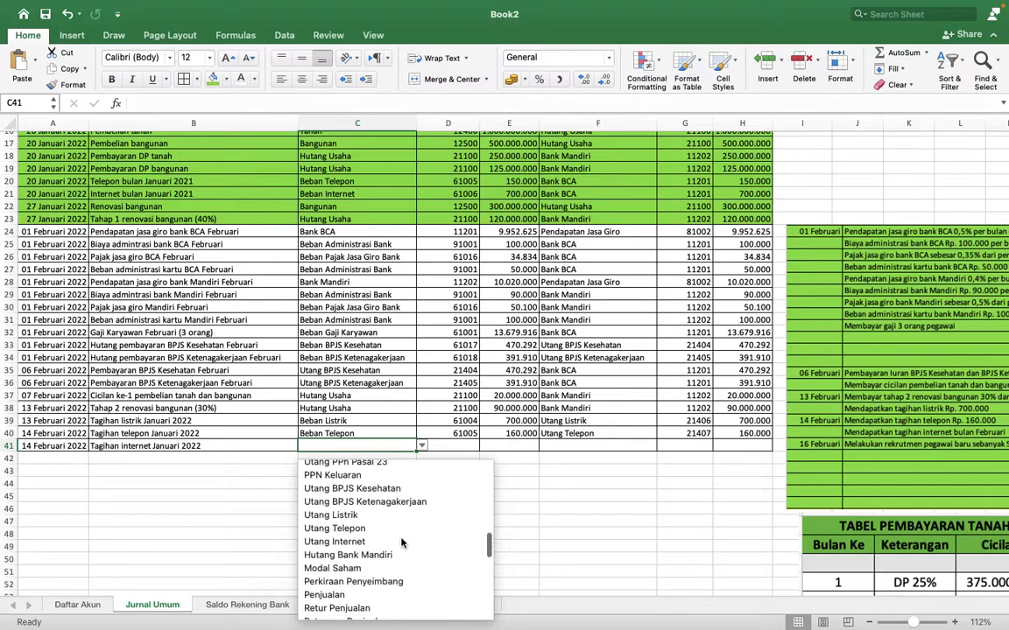
{"action": "left_click", "coordinate": [370, 539]}
{"action": "key", "text": "Tab"}
{"action": "key", "text": "Tab"}
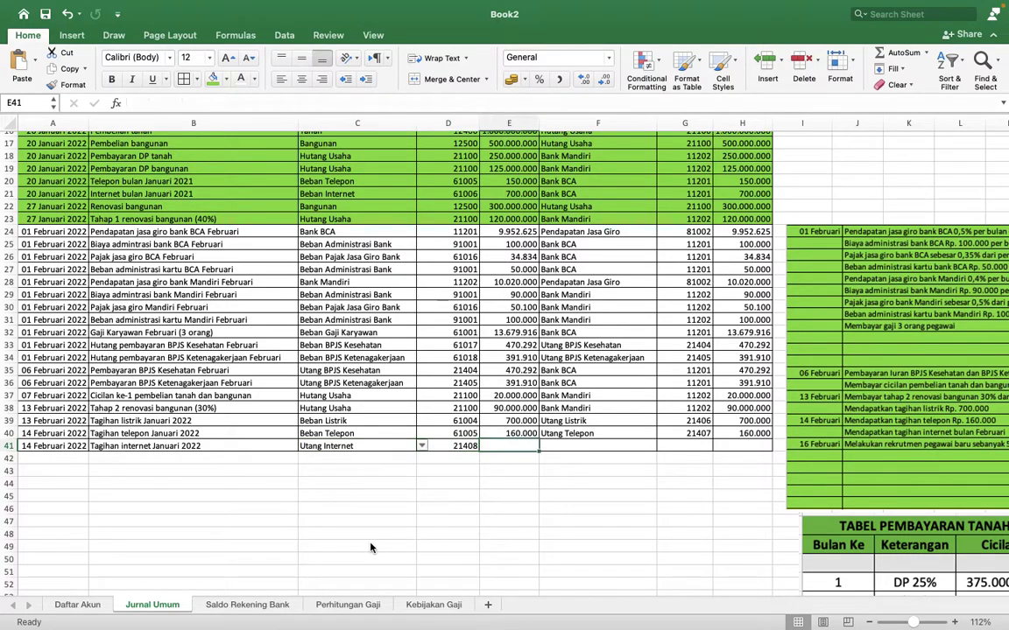
{"action": "type", "text": "700000"}
{"action": "key", "text": "Tab"}
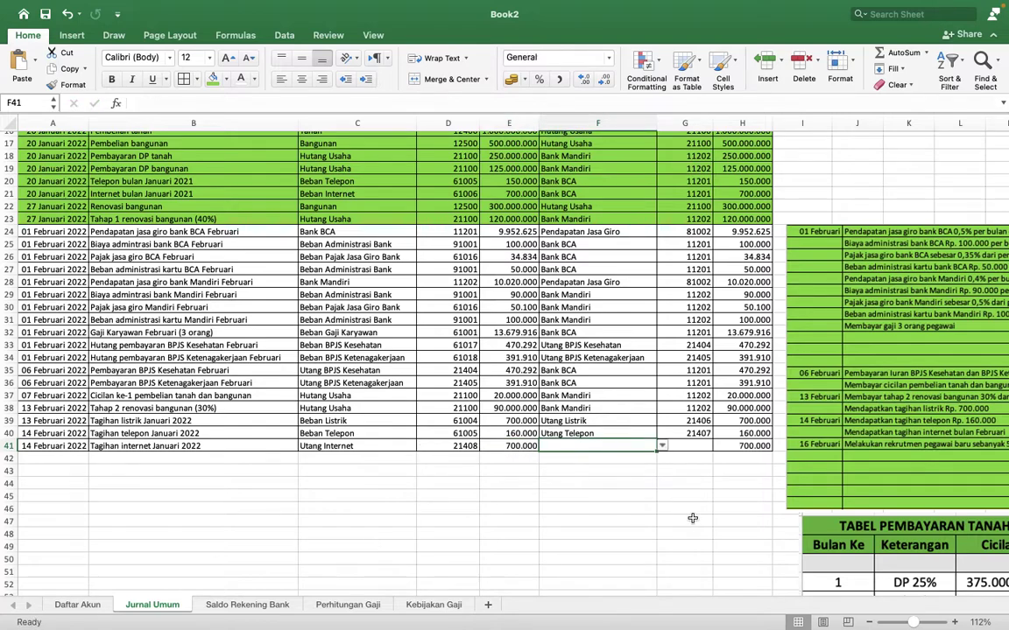
{"action": "left_click", "coordinate": [663, 447]}
{"action": "scroll", "coordinate": [653, 560], "scroll_direction": "down", "scroll_amount": 10}
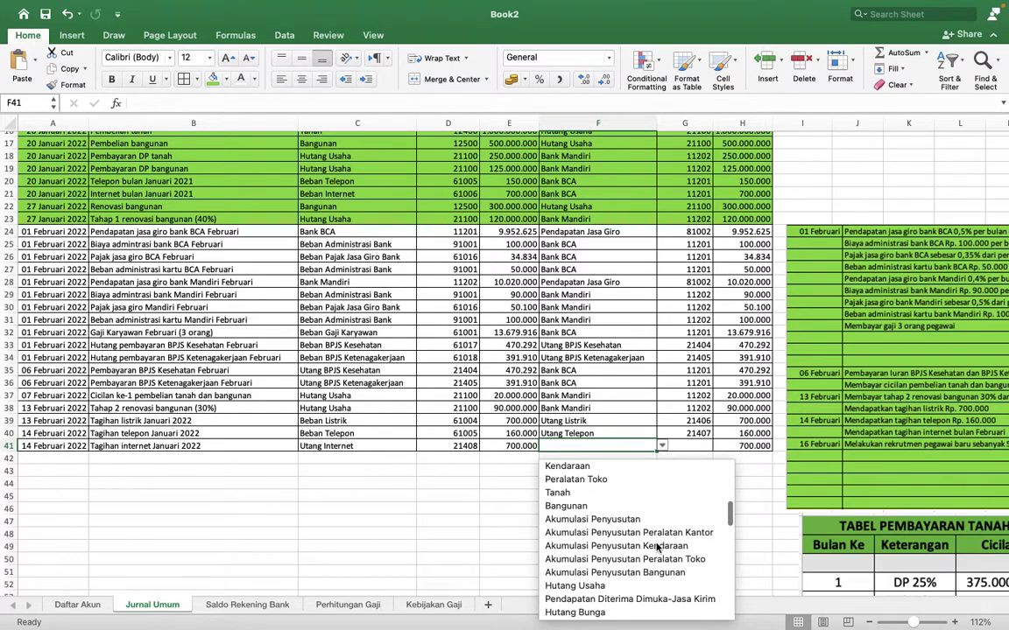
{"action": "scroll", "coordinate": [656, 547], "scroll_direction": "down", "scroll_amount": 4}
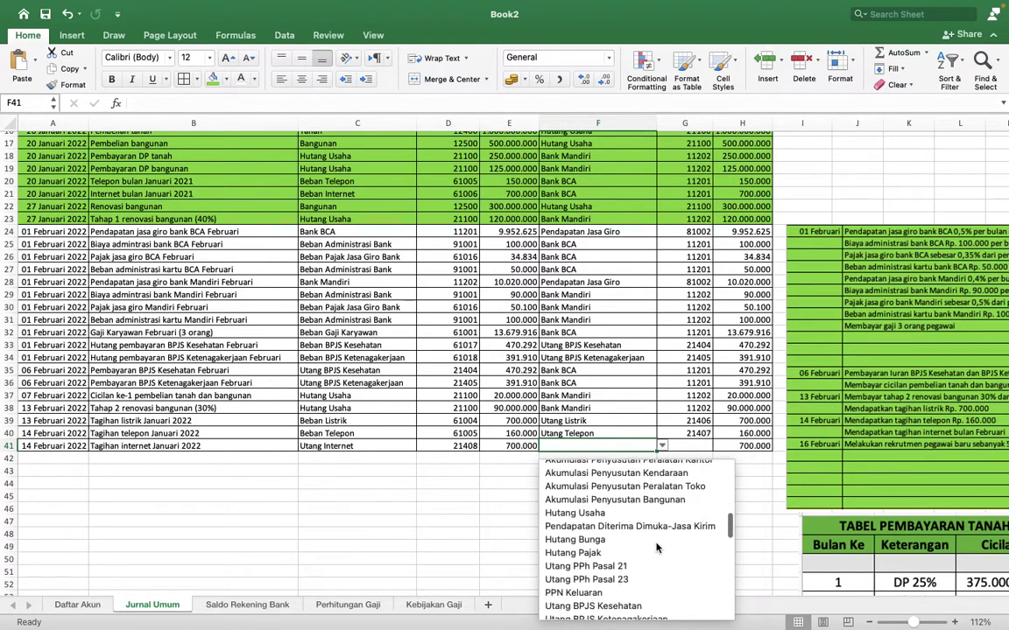
{"action": "key", "text": "Down"}
{"action": "key", "text": "Down"}
{"action": "key", "text": "Escape"}
Copy the Utang Internet account from C41 to the credit account cell F41
{"action": "left_click", "coordinate": [348, 446]}
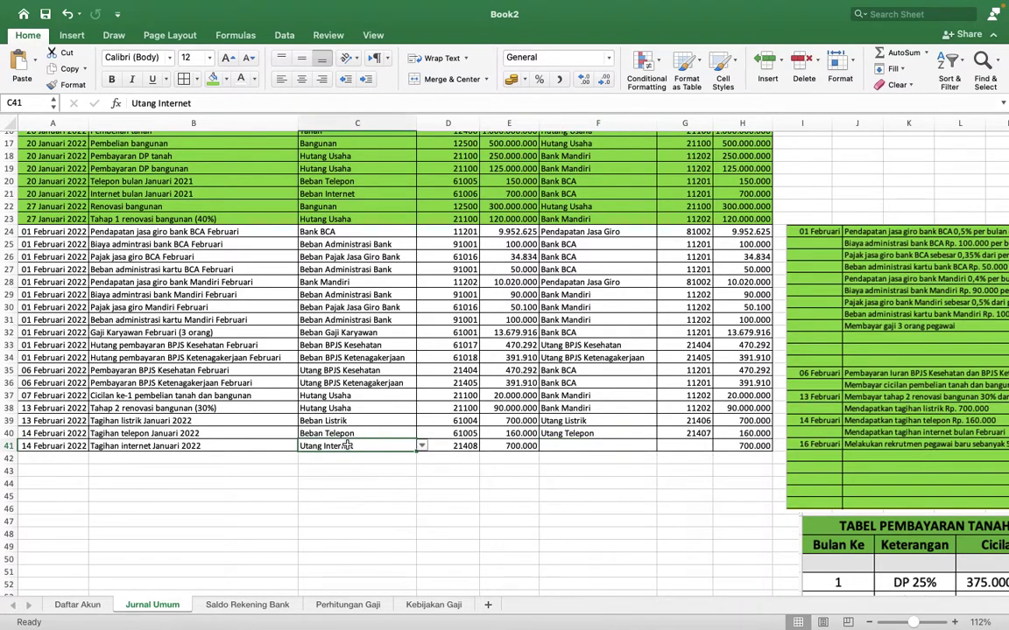
{"action": "key", "text": "ctrl+c"}
{"action": "key", "text": "Right"}
{"action": "key", "text": "Right"}
{"action": "key", "text": "Right"}
{"action": "key", "text": "ctrl+v"}
{"action": "key", "text": "Left"}
{"action": "key", "text": "Left"}
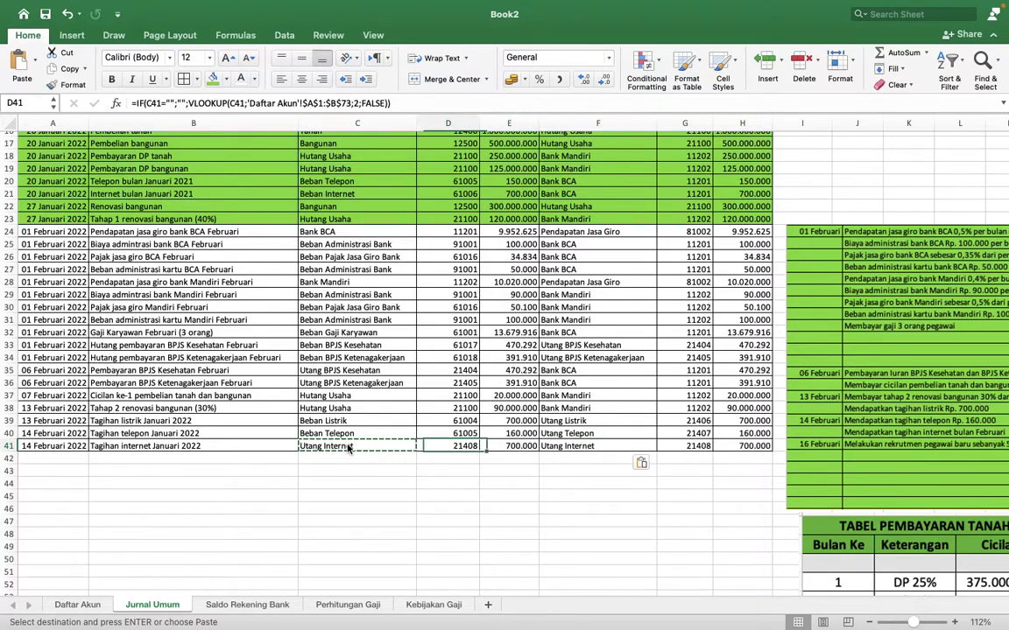
Change the debit account of the internet bill in C41 to Beban Internet
{"action": "left_click", "coordinate": [348, 447]}
{"action": "key", "text": "Escape"}
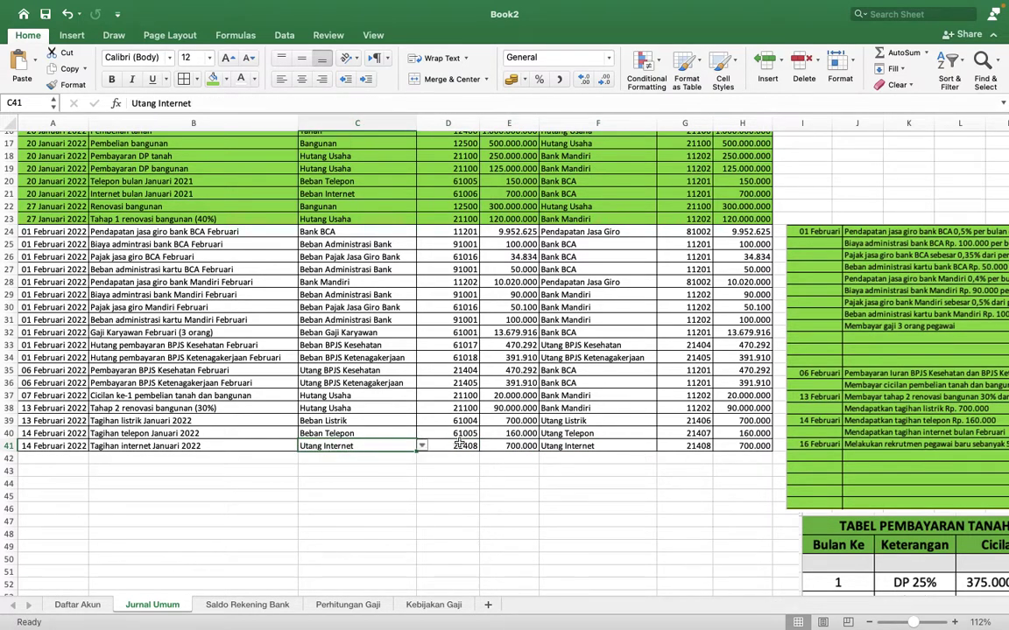
{"action": "left_click", "coordinate": [421, 446]}
{"action": "scroll", "coordinate": [422, 560], "scroll_direction": "down", "scroll_amount": 10}
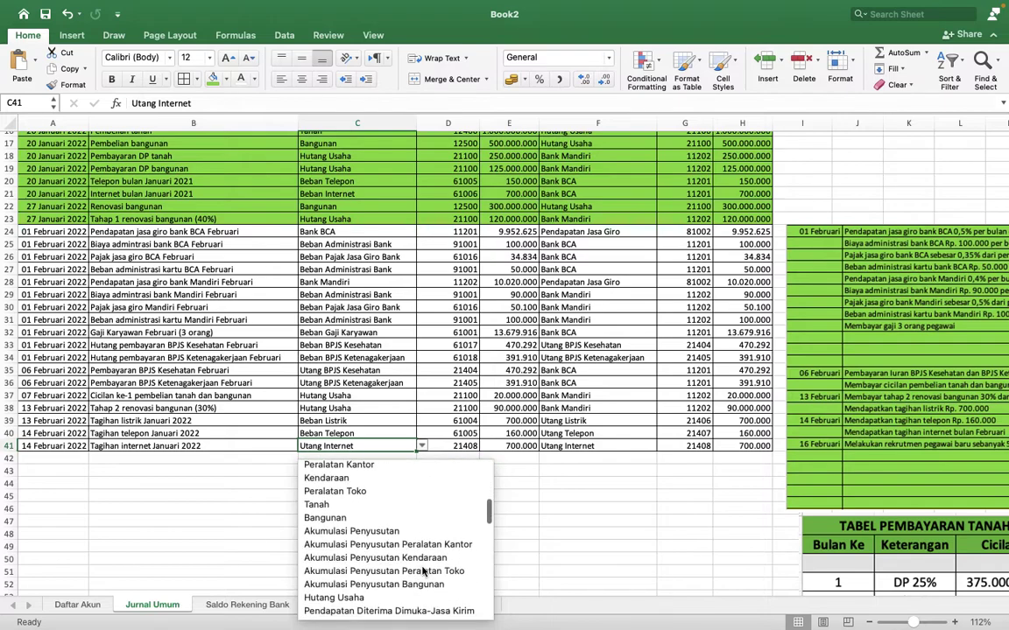
{"action": "scroll", "coordinate": [422, 572], "scroll_direction": "down", "scroll_amount": 6}
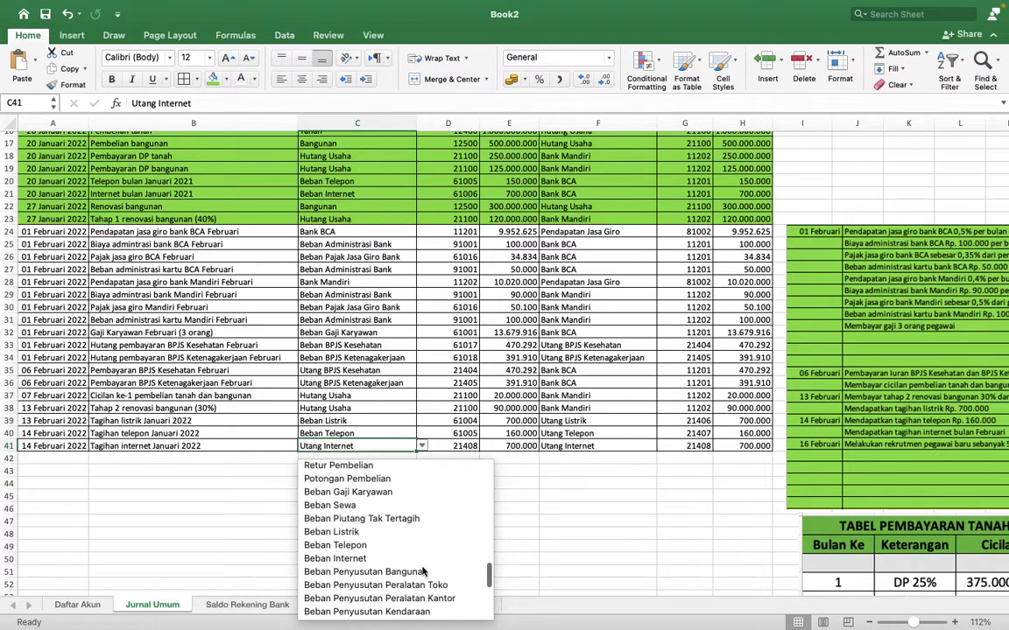
{"action": "left_click", "coordinate": [394, 559]}
{"action": "key", "text": "Tab"}
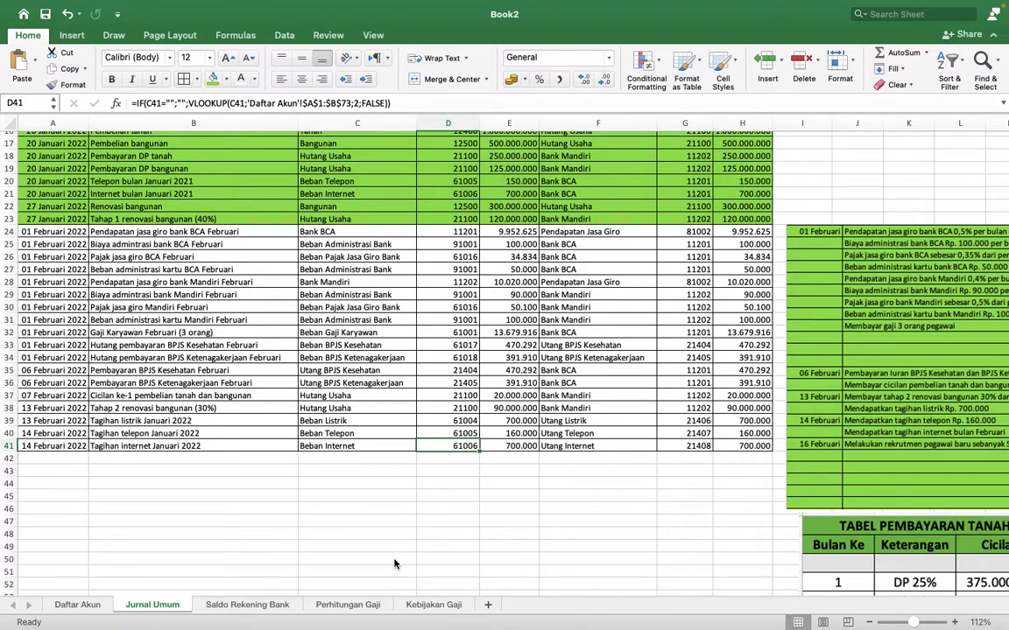
Review the 16 February recruitment transaction in the transaction list and the new-employee data table beside it
{"action": "key", "text": "Down"}
{"action": "key", "text": "Down"}
{"action": "scroll", "coordinate": [683, 489], "scroll_direction": "down", "scroll_amount": 3}
{"action": "scroll", "coordinate": [683, 489], "scroll_direction": "right", "scroll_amount": 2}
{"action": "scroll", "coordinate": [686, 492], "scroll_direction": "right", "scroll_amount": 2}
{"action": "scroll", "coordinate": [686, 492], "scroll_direction": "down", "scroll_amount": 1}
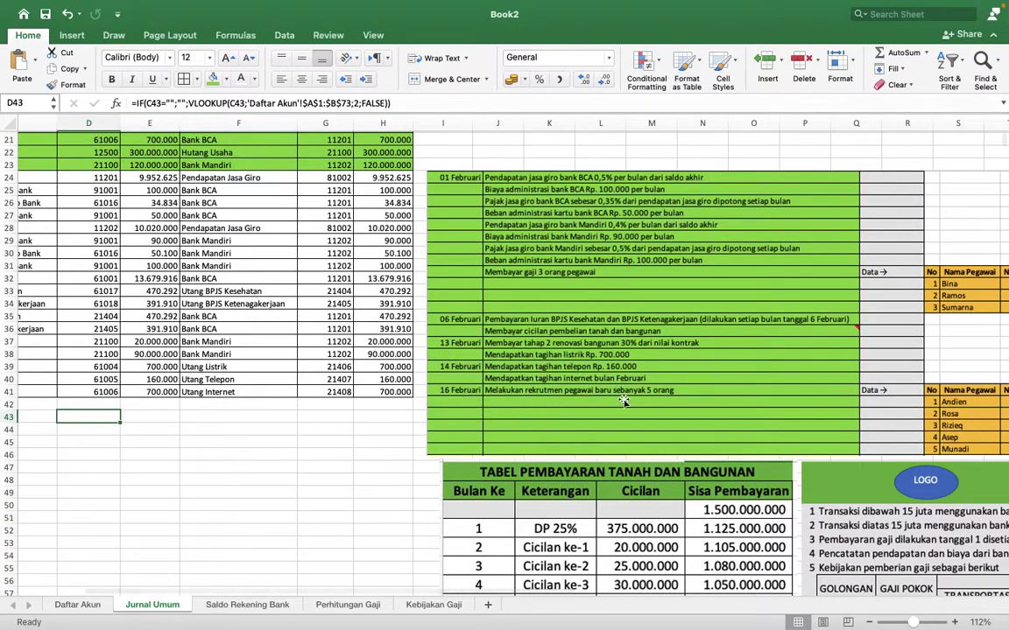
{"action": "scroll", "coordinate": [623, 359], "scroll_direction": "right", "scroll_amount": 4}
{"action": "scroll", "coordinate": [691, 398], "scroll_direction": "right", "scroll_amount": 1}
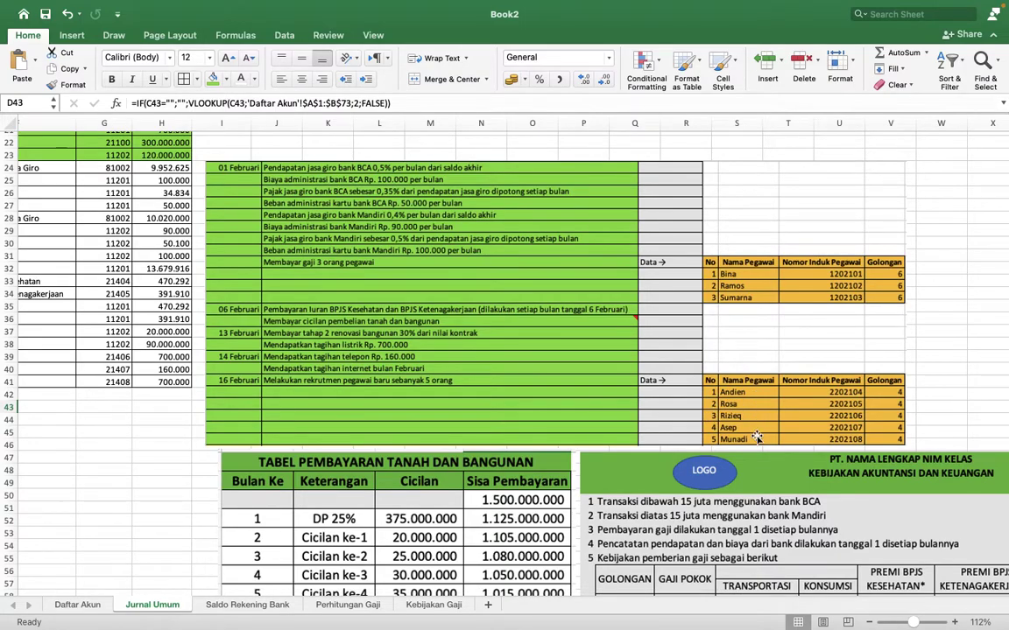
{"action": "scroll", "coordinate": [429, 442], "scroll_direction": "left", "scroll_amount": 8}
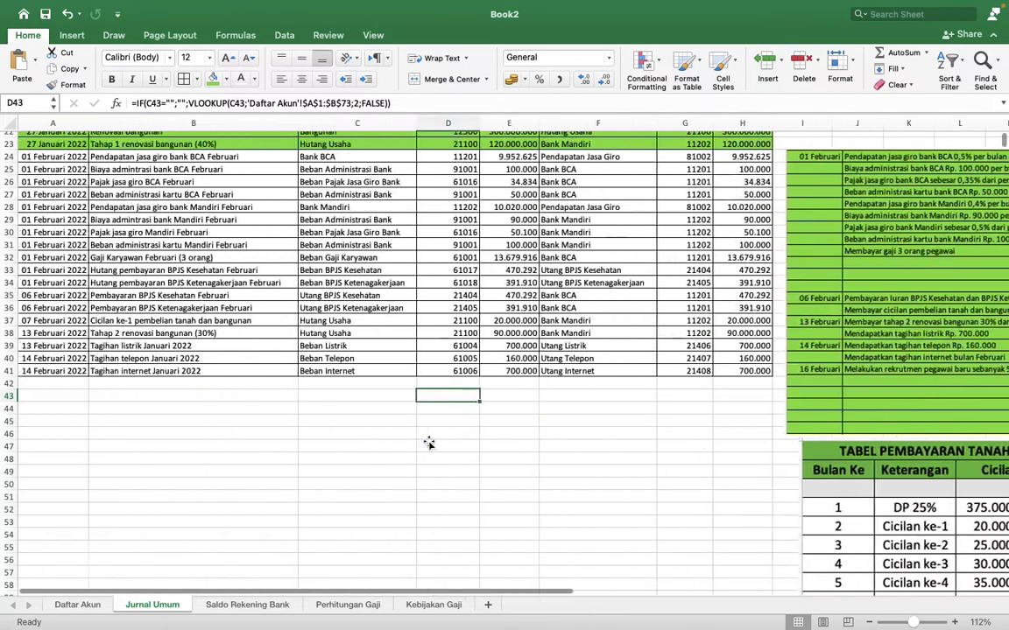
Start a new journal entry in row 42 by entering the date 20/2/2022 in A42
{"action": "key", "text": "Left"}
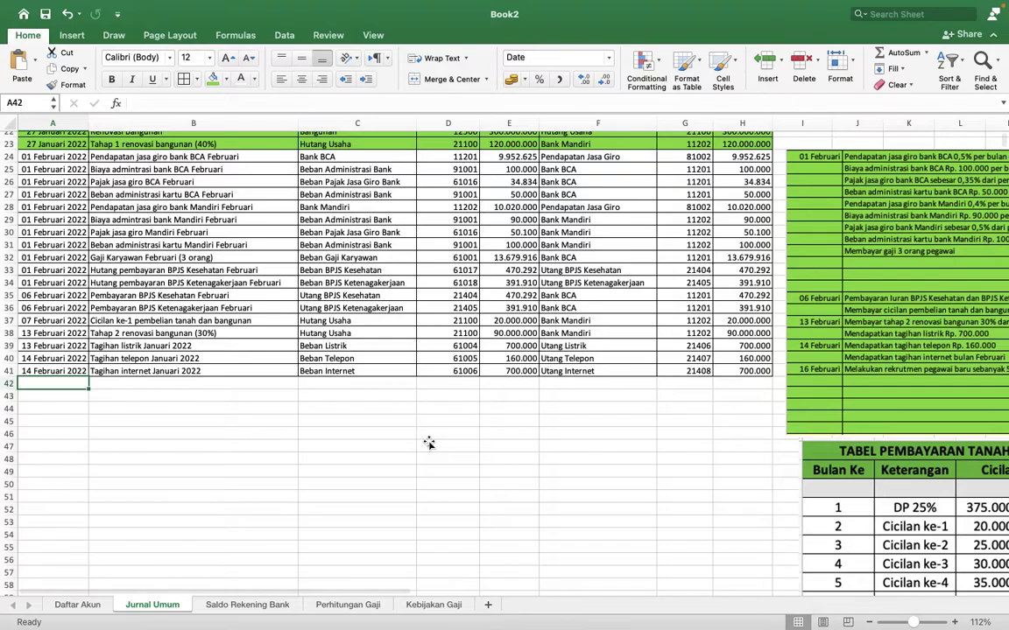
{"action": "scroll", "coordinate": [717, 451], "scroll_direction": "right", "scroll_amount": 1}
{"action": "scroll", "coordinate": [716, 450], "scroll_direction": "left", "scroll_amount": 1}
{"action": "scroll", "coordinate": [716, 451], "scroll_direction": "up", "scroll_amount": 1}
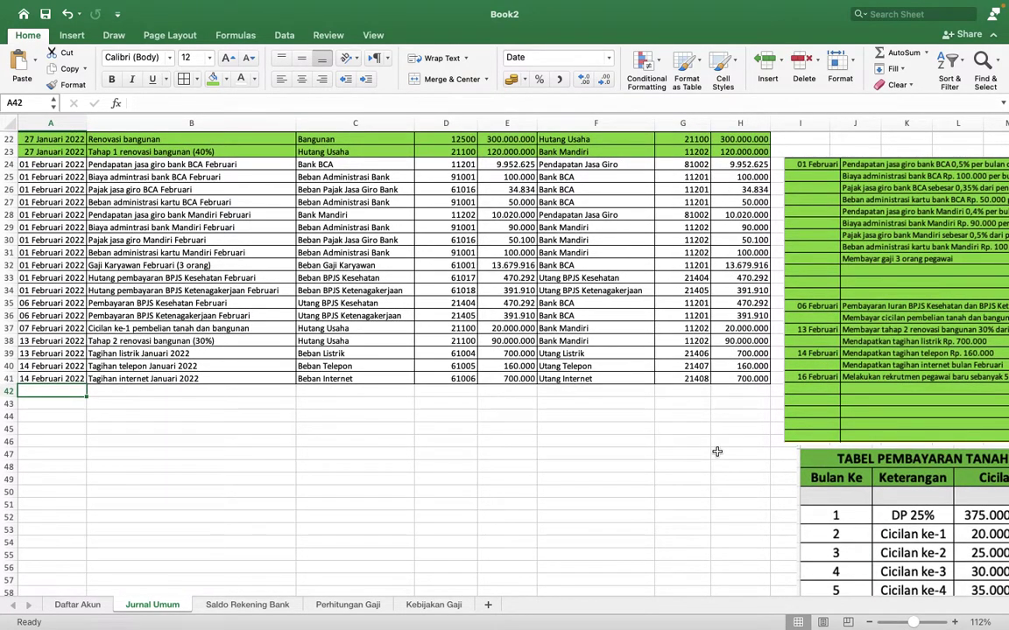
{"action": "type", "text": "20/2/2022"}
{"action": "key", "text": "Tab"}
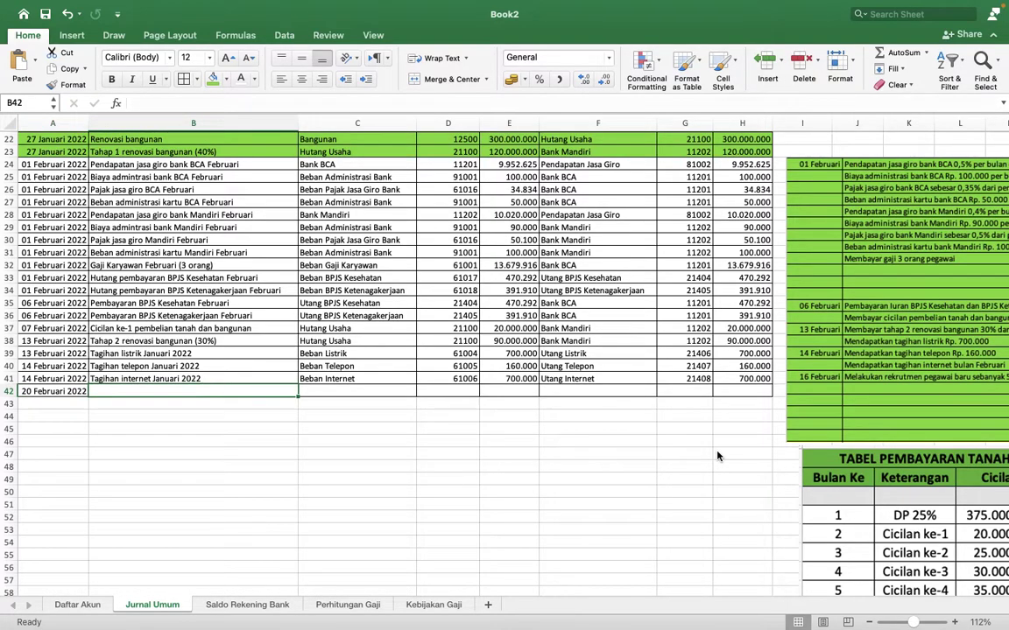
{"action": "scroll", "coordinate": [716, 455], "scroll_direction": "up", "scroll_amount": 5}
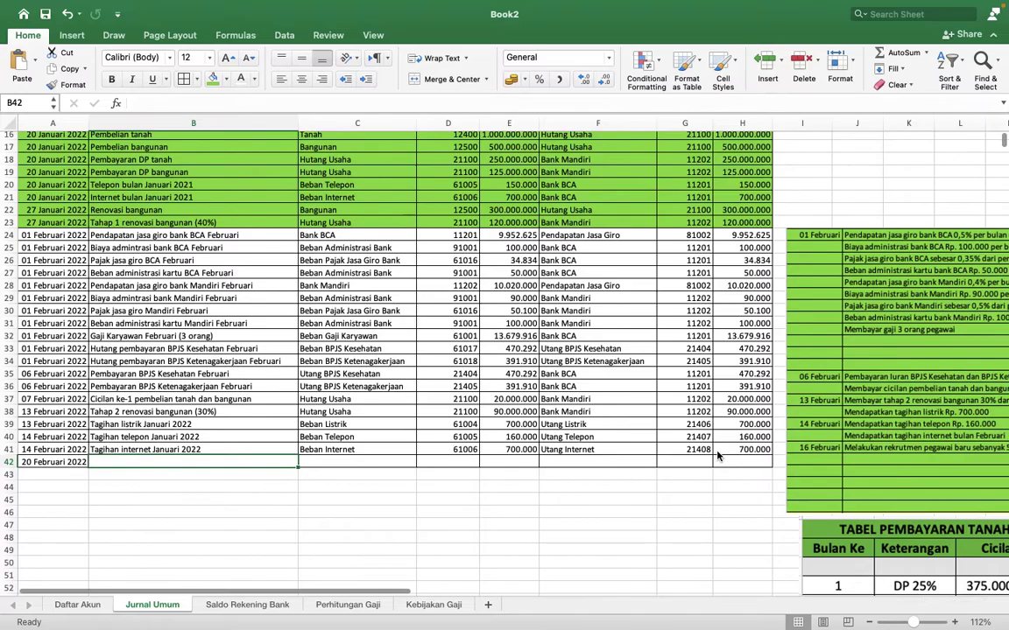
{"action": "scroll", "coordinate": [717, 455], "scroll_direction": "down", "scroll_amount": 1}
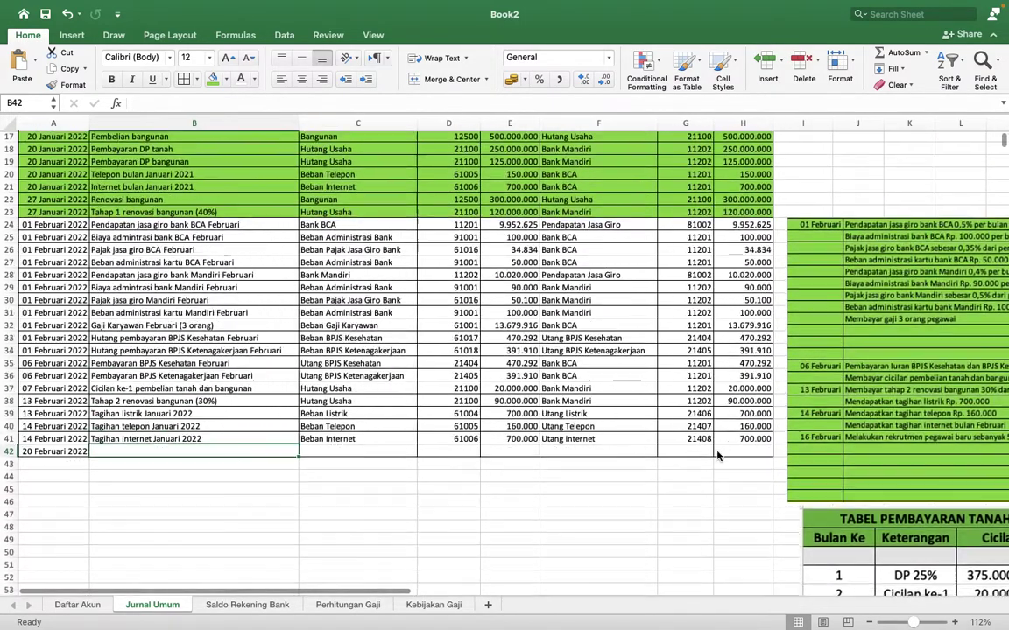
Enter the description "Listrik bulan Desember 2021" in B42
{"action": "type", "text": "Listrik Jan"}
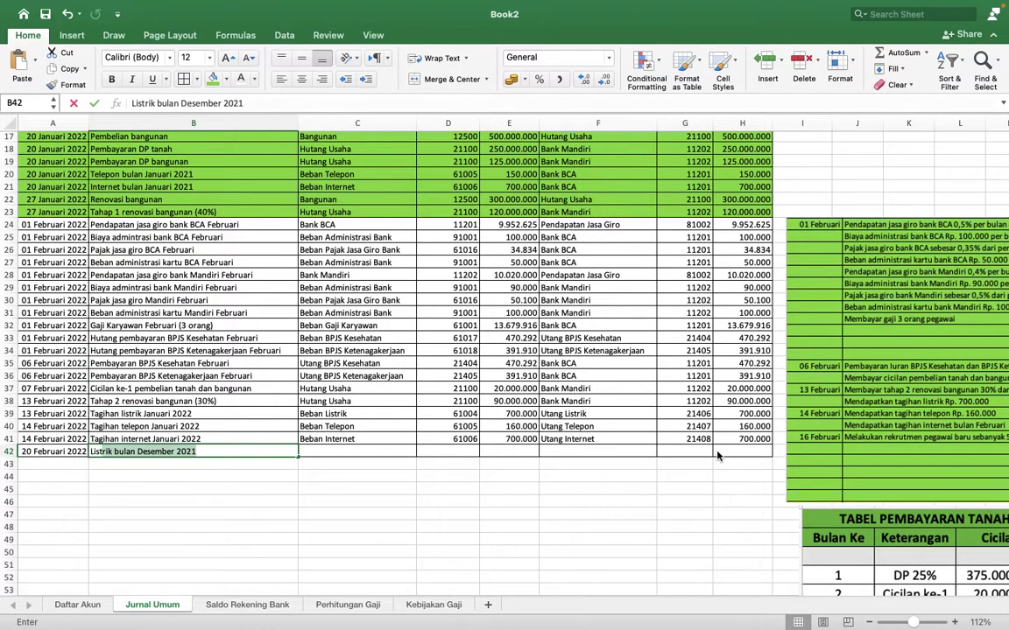
{"action": "key", "text": "BackSpace"}
{"action": "key", "text": "BackSpace"}
{"action": "key", "text": "BackSpace"}
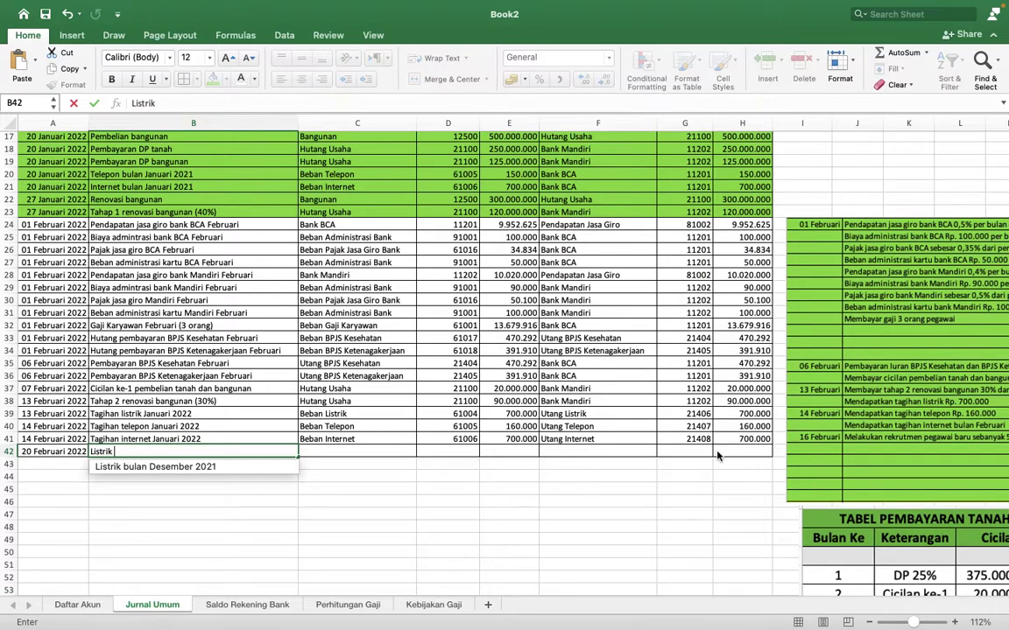
{"action": "type", "text": "bulan Desember 2021"}
{"action": "key", "text": "Left"}
{"action": "key", "text": "Right"}
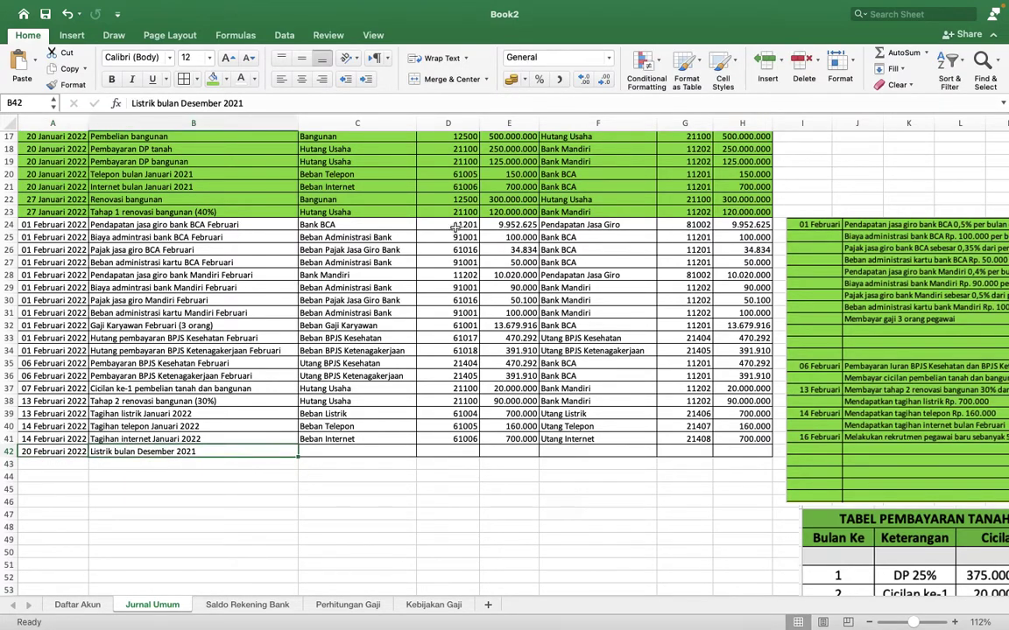
Change the period in the B42 description to "Januari 2022"
{"action": "left_click", "coordinate": [261, 104]}
{"action": "key", "text": "shift+Left"}
{"action": "key", "text": "shift+Left"}
{"action": "key", "text": "shift+Left"}
{"action": "key", "text": "shift+Left"}
{"action": "key", "text": "shift+Left"}
{"action": "key", "text": "shift+Left"}
{"action": "key", "text": "shift+Left"}
{"action": "key", "text": "shift+Left"}
{"action": "key", "text": "shift+Left"}
{"action": "key", "text": "shift+Left"}
{"action": "key", "text": "shift+Left"}
{"action": "key", "text": "shift+Left"}
{"action": "type", "text": "Januari 2022"}
{"action": "key", "text": "Tab"}
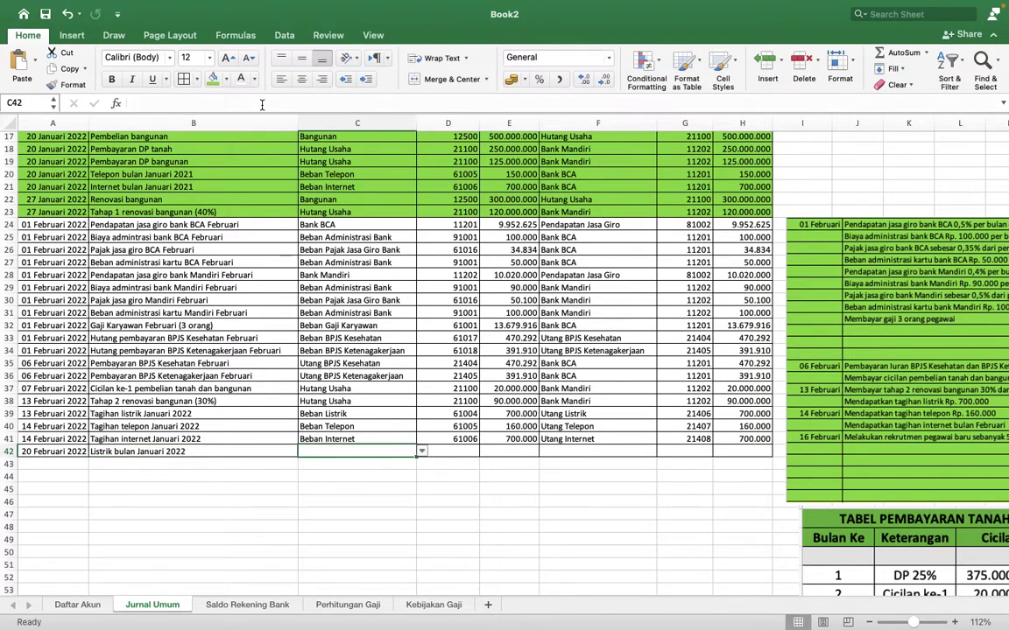
Select the credited payable accounts, account numbers and amounts of the three bills in F39:H41
{"action": "key", "text": "Right"}
{"action": "key", "text": "Right"}
{"action": "key", "text": "Right"}
{"action": "key", "text": "Up"}
{"action": "key", "text": "Up"}
{"action": "key", "text": "Up"}
{"action": "key", "text": "shift+Down"}
{"action": "key", "text": "shift+Down"}
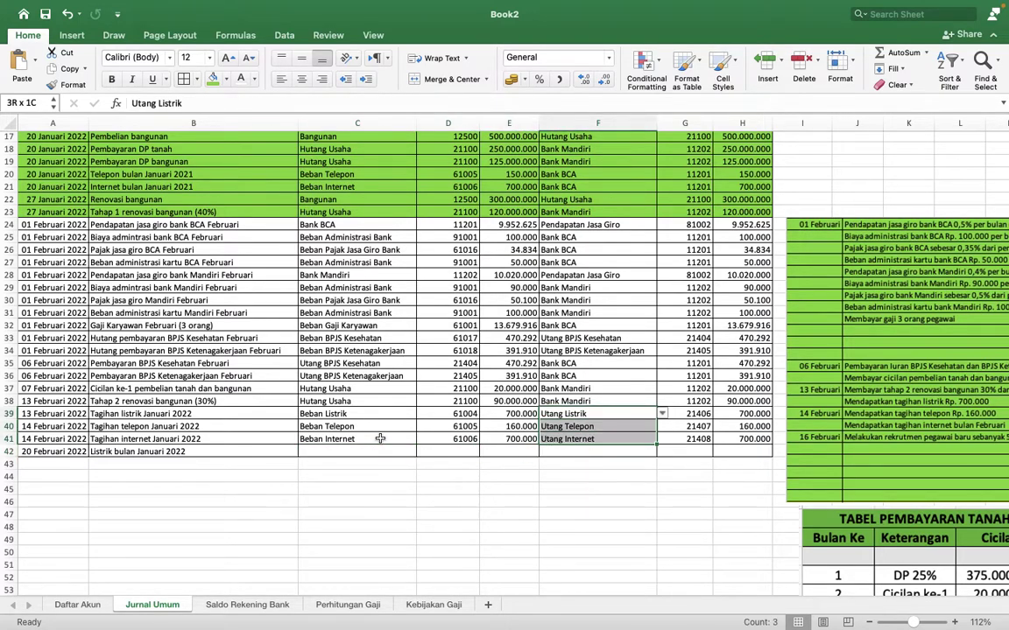
{"action": "key", "text": "shift+Right"}
{"action": "key", "text": "shift+Right"}
{"action": "key", "text": "super+space"}
{"action": "type", "text": "quic"}
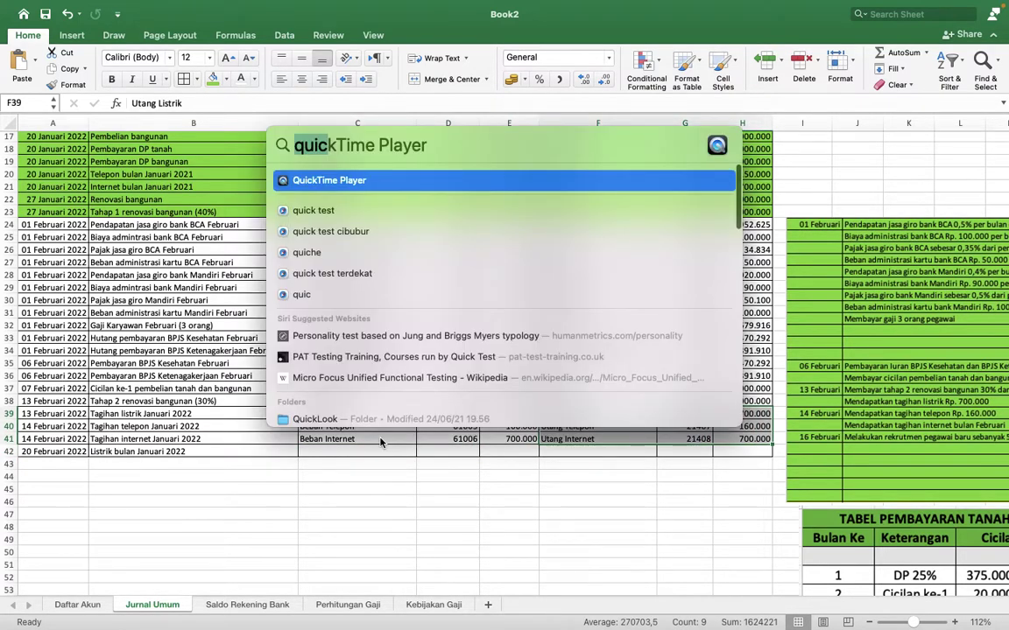
{"action": "key", "text": "Return"}
Copy the selected payable entries F39:H41 into the debit columns of rows 42 to 44, starting at C42
{"action": "key", "text": "ctrl+c"}
{"action": "key", "text": "Left"}
{"action": "key", "text": "Down"}
{"action": "key", "text": "Down"}
{"action": "key", "text": "Down"}
{"action": "key", "text": "Left"}
{"action": "key", "text": "Left"}
{"action": "key", "text": "ctrl+v"}
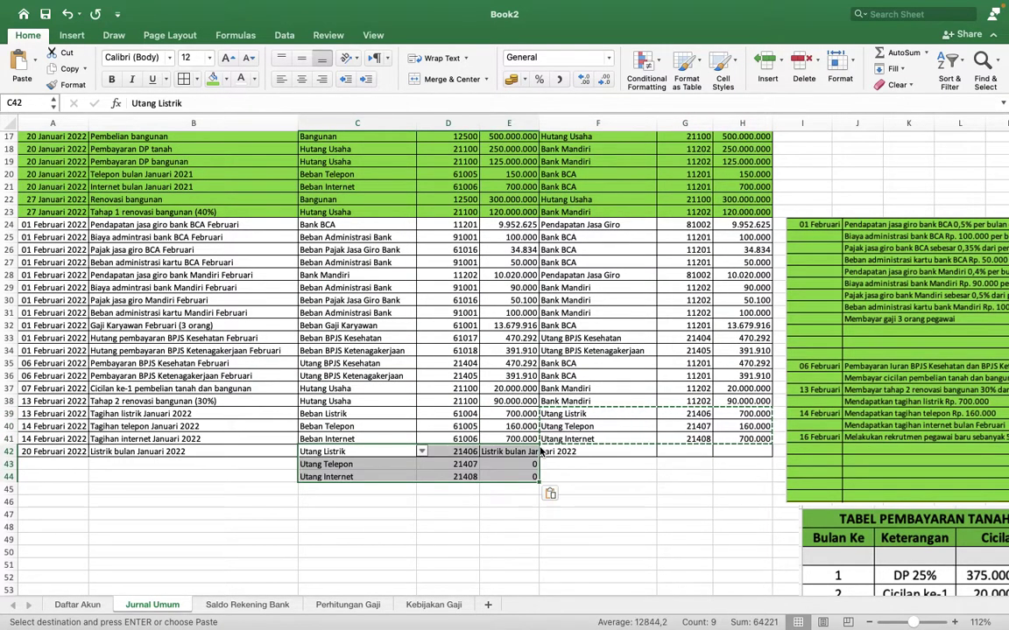
{"action": "key", "text": "Right"}
{"action": "key", "text": "Right"}
{"action": "key", "text": "Right"}
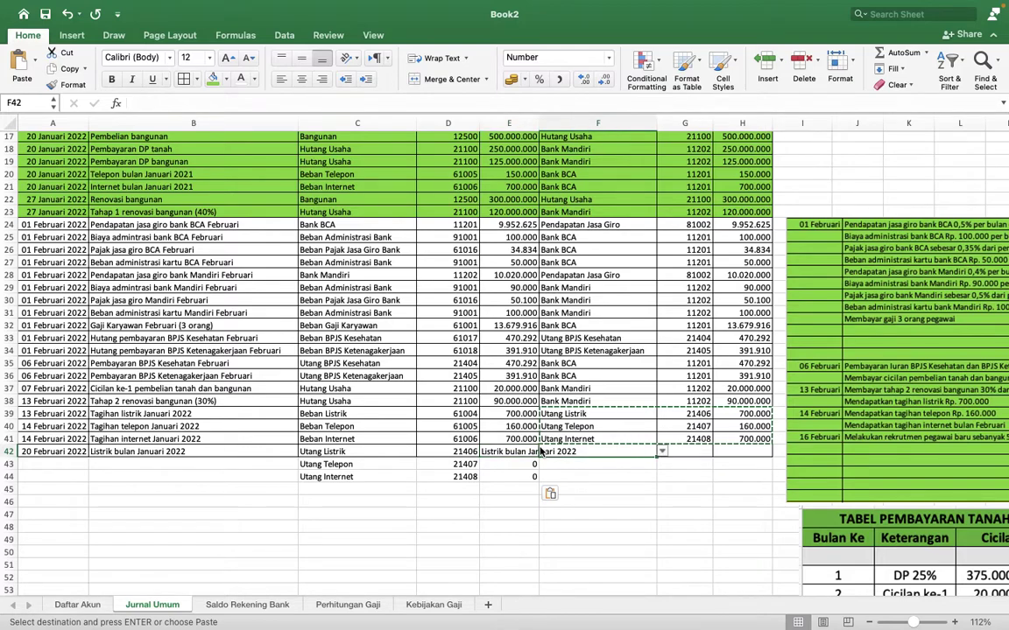
{"action": "key", "text": "Escape"}
Clear the pasted amount formulas from the debit cells E42:E44
{"action": "key", "text": "Left"}
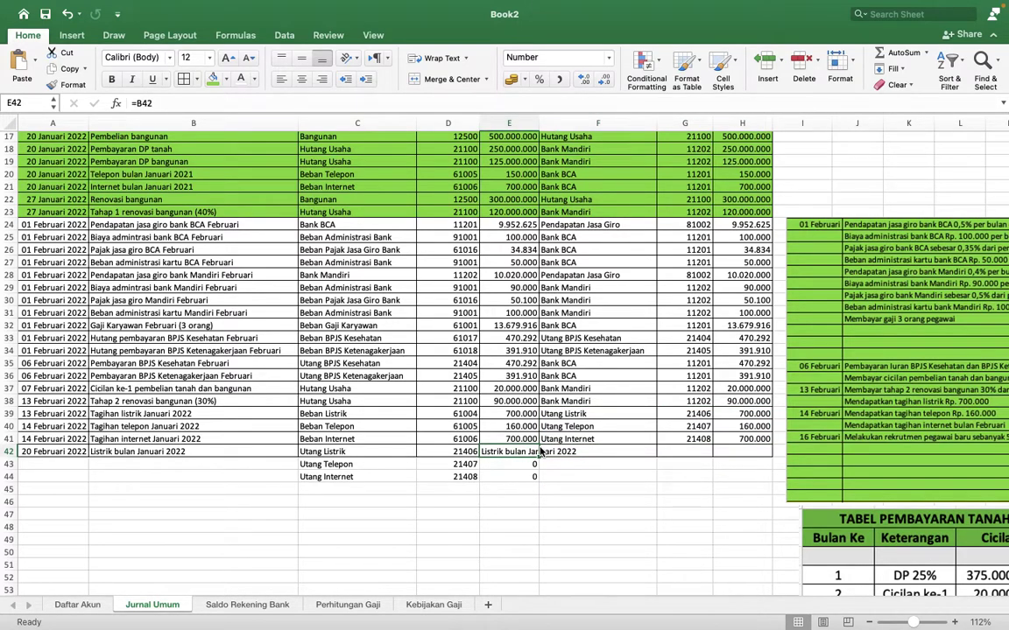
{"action": "key", "text": "Delete"}
{"action": "key", "text": "Down"}
{"action": "key", "text": "Down"}
{"action": "key", "text": "Delete"}
Enter the date 20/2 in A43 and A44 for the telephone and internet payments
{"action": "key", "text": "Left"}
{"action": "key", "text": "Left"}
{"action": "key", "text": "Left"}
{"action": "key", "text": "Left"}
{"action": "key", "text": "Up"}
{"action": "type", "text": "20/2"}
{"action": "key", "text": "Return"}
{"action": "type", "text": "20/2"}
{"action": "key", "text": "Tab"}
Enter the description "Telepon bulan Januari 2022" in B43
{"action": "key", "text": "Up"}
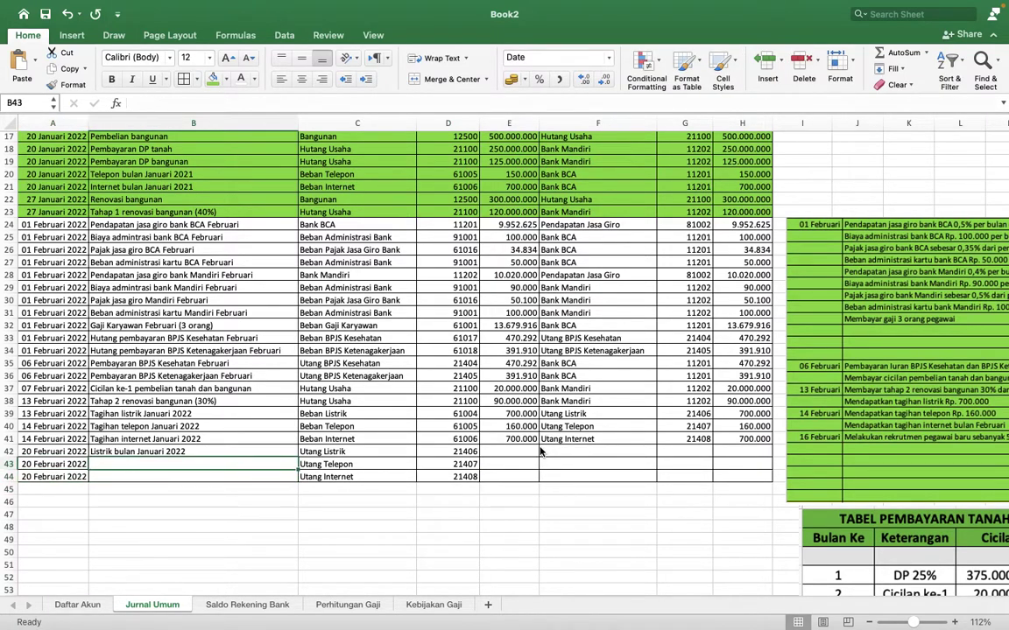
{"action": "type", "text": "Telepon bulan Januari 2022"}
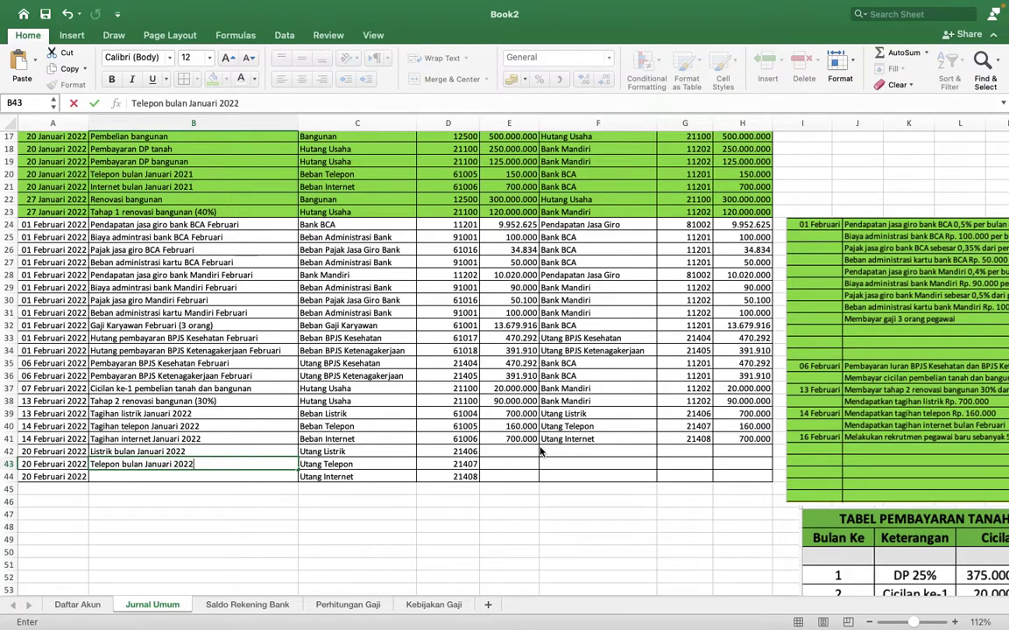
{"action": "key", "text": "Return"}
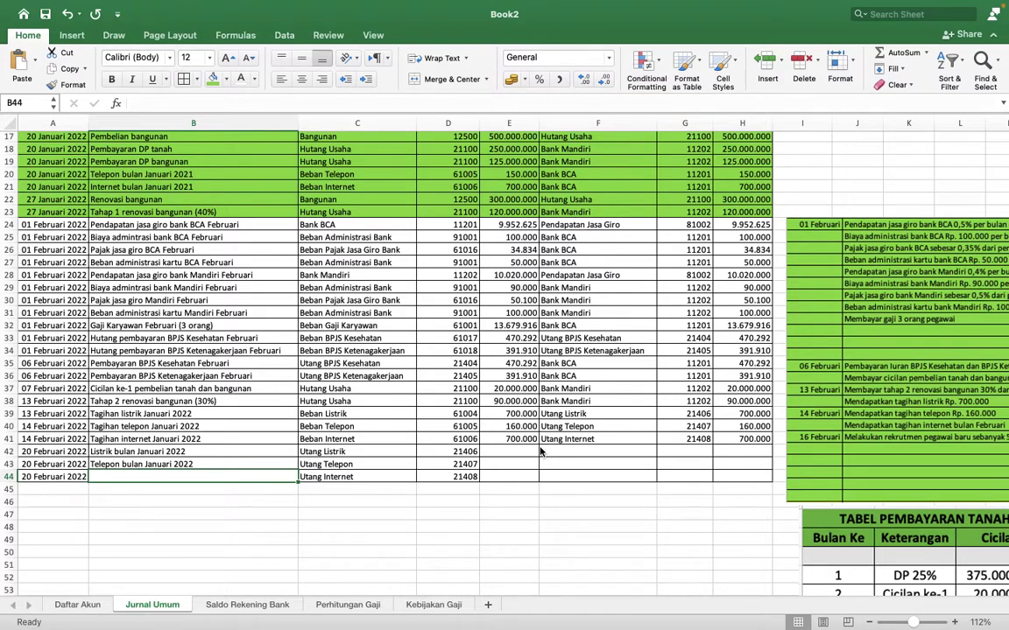
Correct the January telephone entry's description in B20 to "Telepon bulan Desember 2021"
{"action": "scroll", "coordinate": [540, 451], "scroll_direction": "up", "scroll_amount": 5}
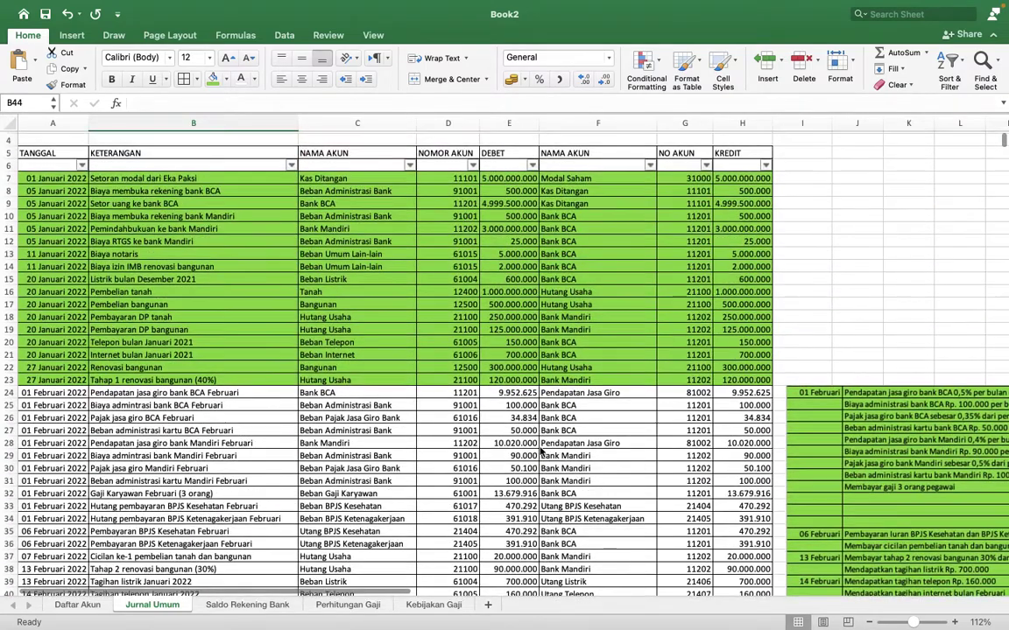
{"action": "left_click", "coordinate": [147, 343]}
{"action": "left_click", "coordinate": [271, 103]}
{"action": "key", "text": "shift+Left"}
{"action": "key", "text": "shift+Left"}
{"action": "key", "text": "shift+Left"}
{"action": "key", "text": "shift+Left"}
{"action": "key", "text": "shift+Left"}
{"action": "key", "text": "shift+Left"}
{"action": "key", "text": "shift+Left"}
{"action": "key", "text": "shift+Left"}
{"action": "key", "text": "shift+Left"}
{"action": "key", "text": "shift+Left"}
{"action": "key", "text": "shift+Left"}
{"action": "key", "text": "shift+Left"}
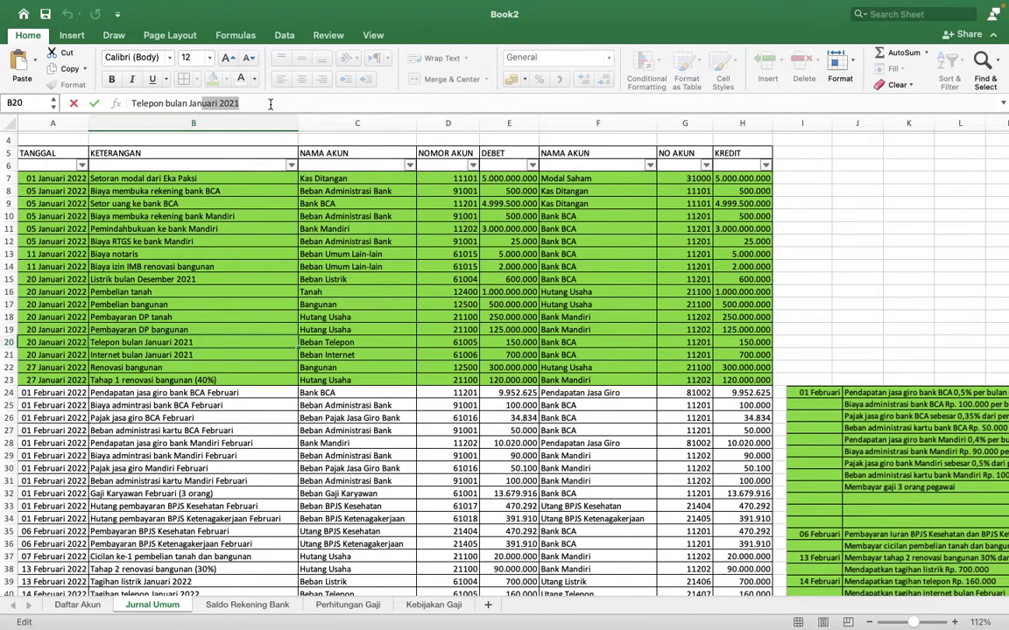
{"action": "type", "text": "Desember 2021"}
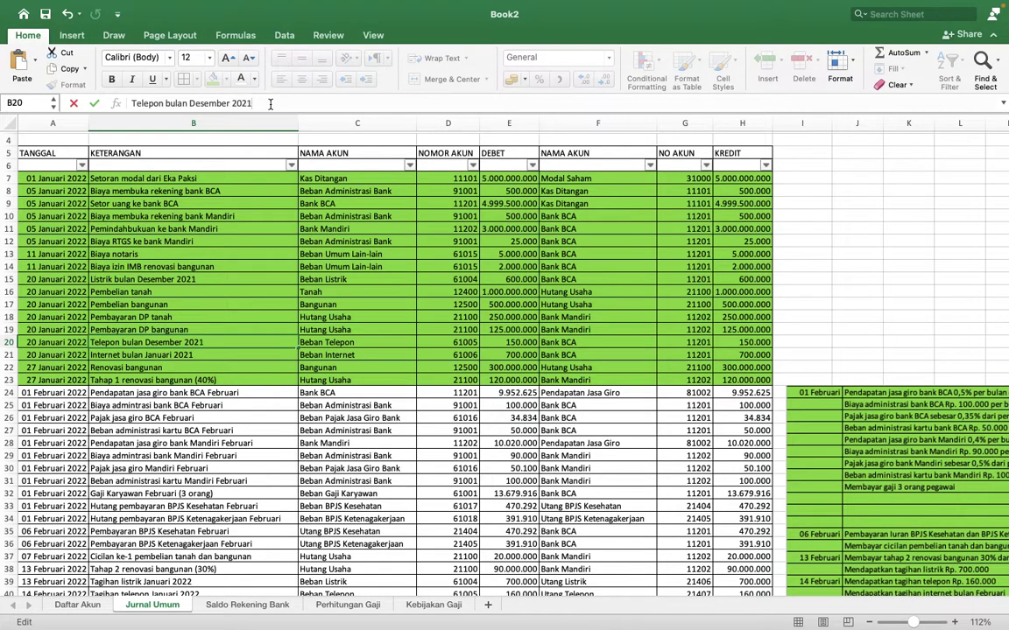
{"action": "key", "text": "Return"}
Correct the January internet entry's description in B21 to "Internet bulan Desember 2021"
{"action": "left_click", "coordinate": [270, 104]}
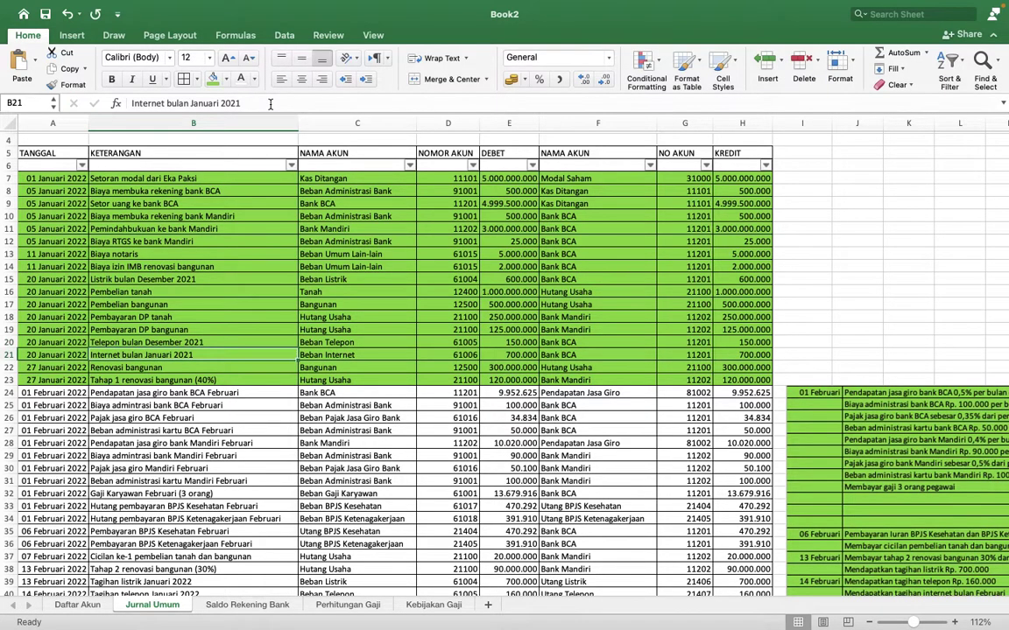
{"action": "key", "text": "BackSpace"}
{"action": "key", "text": "BackSpace"}
{"action": "key", "text": "BackSpace"}
{"action": "key", "text": "BackSpace"}
{"action": "key", "text": "BackSpace"}
{"action": "key", "text": "BackSpace"}
{"action": "key", "text": "BackSpace"}
{"action": "key", "text": "BackSpace"}
{"action": "key", "text": "BackSpace"}
{"action": "type", "text": "Desember 20"}
{"action": "key", "text": "Return"}
Enter the description "Internet bulan Januari 2022" in B44
{"action": "scroll", "coordinate": [181, 300], "scroll_direction": "down", "scroll_amount": 9}
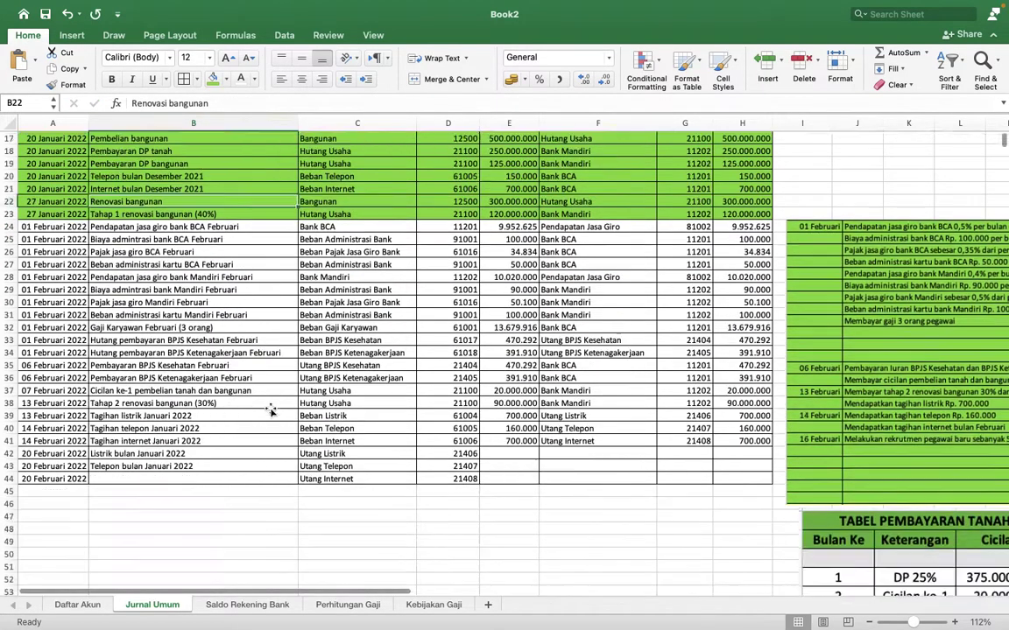
{"action": "left_click", "coordinate": [182, 300]}
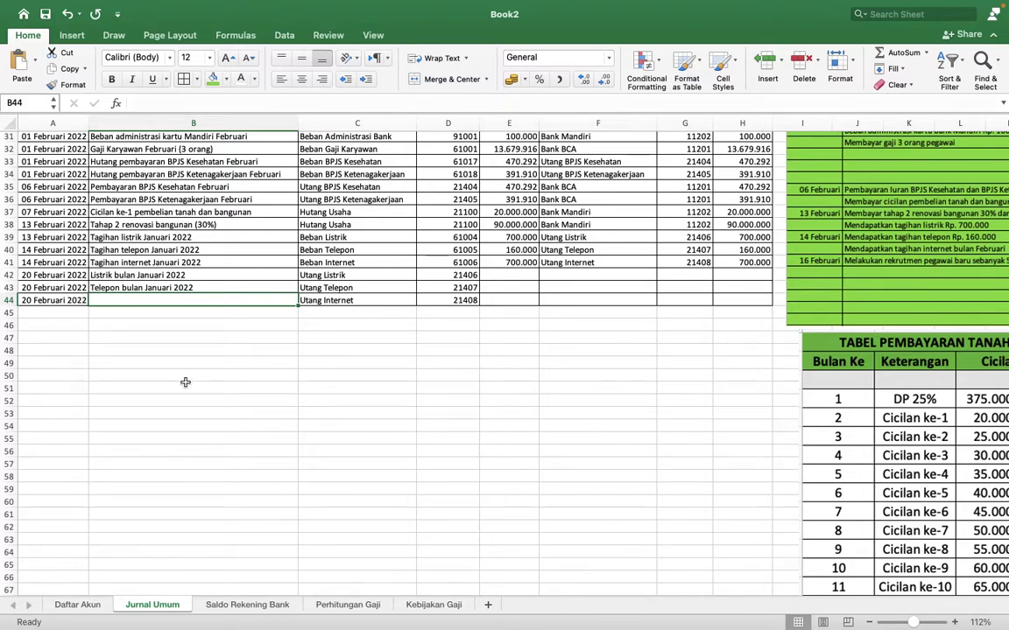
{"action": "type", "text": "Internet bulan "}
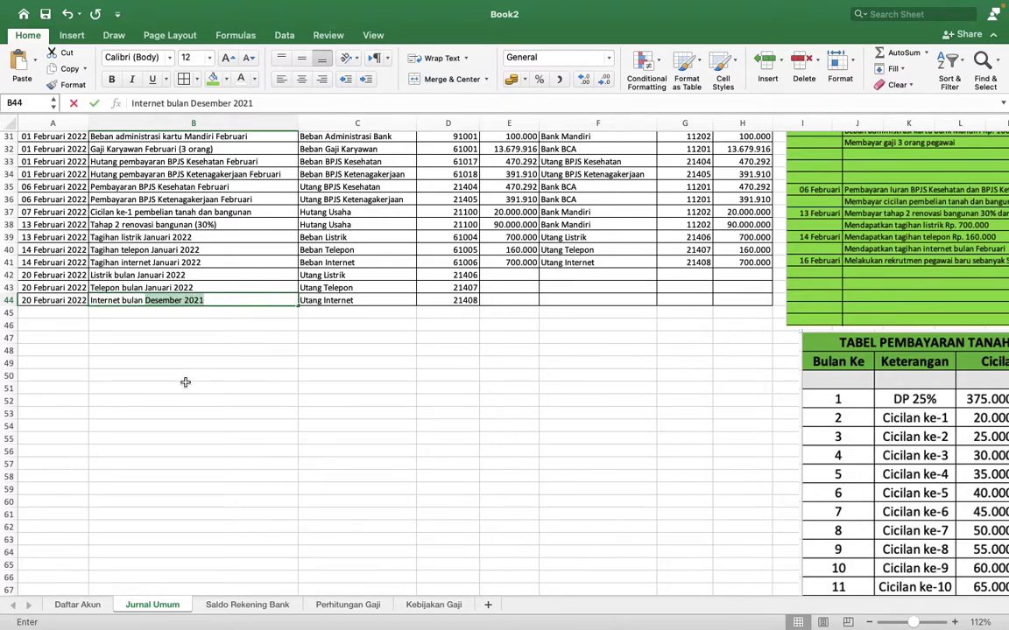
{"action": "type", "text": "Januari 2022"}
{"action": "key", "text": "Tab"}
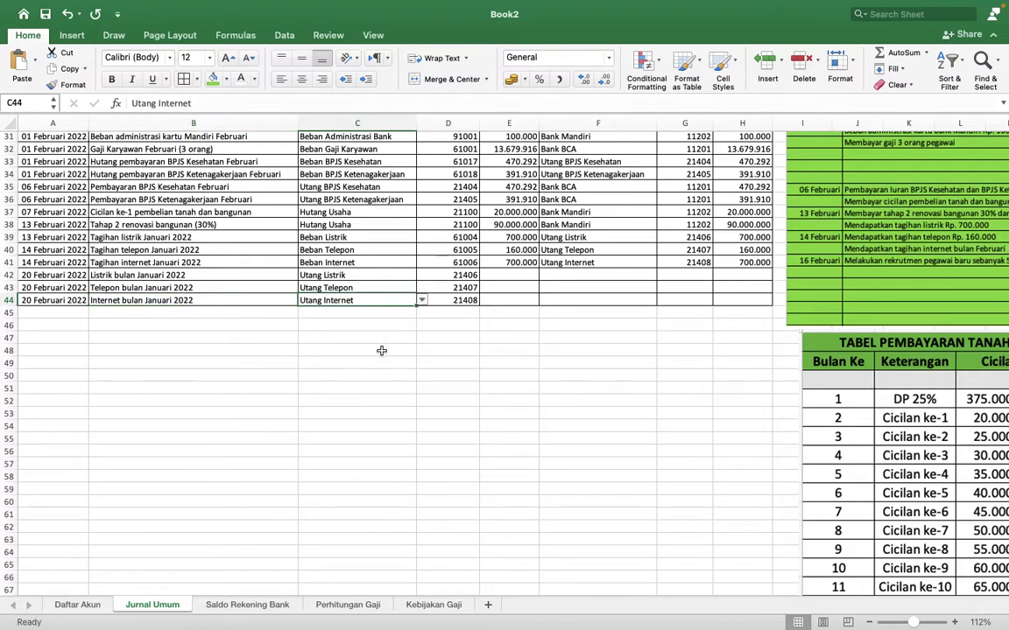
Enter the debit amounts of the 20 February payments in E42:E44: electricity 700.000, telephone 160.000 and internet 700.000
{"action": "left_click", "coordinate": [511, 277]}
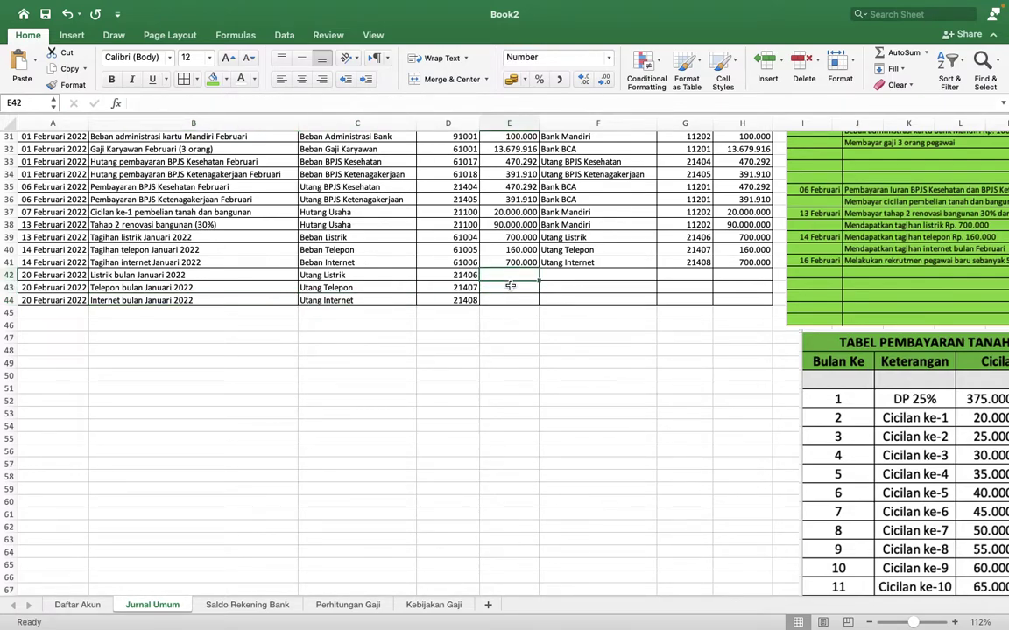
{"action": "type", "text": "700.000"}
{"action": "key", "text": "Return"}
{"action": "type", "text": "16"}
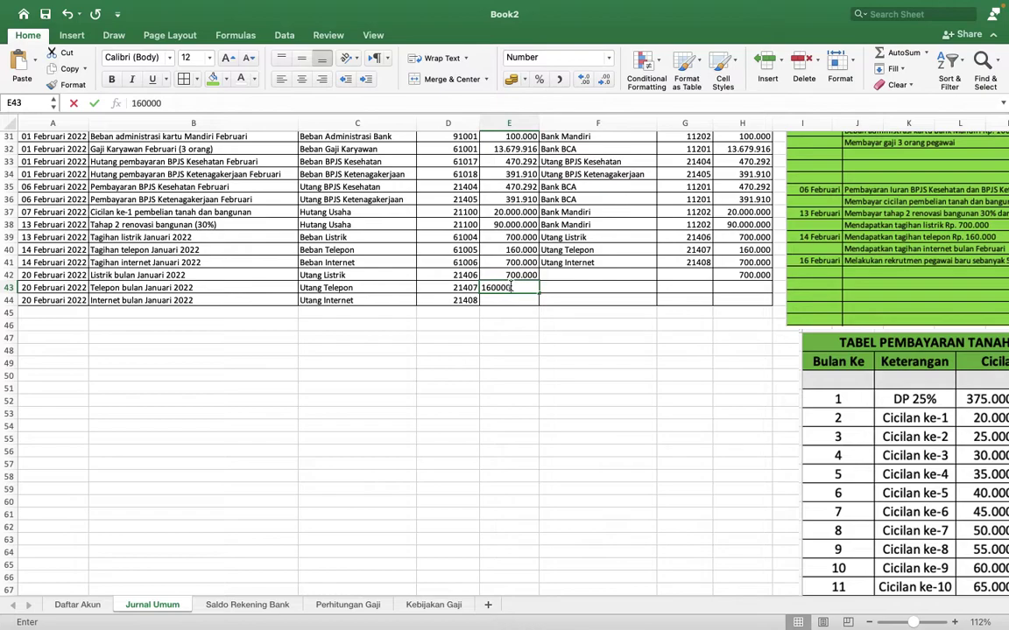
{"action": "type", "text": "0.000"}
{"action": "key", "text": "Return"}
{"action": "type", "text": "700"}
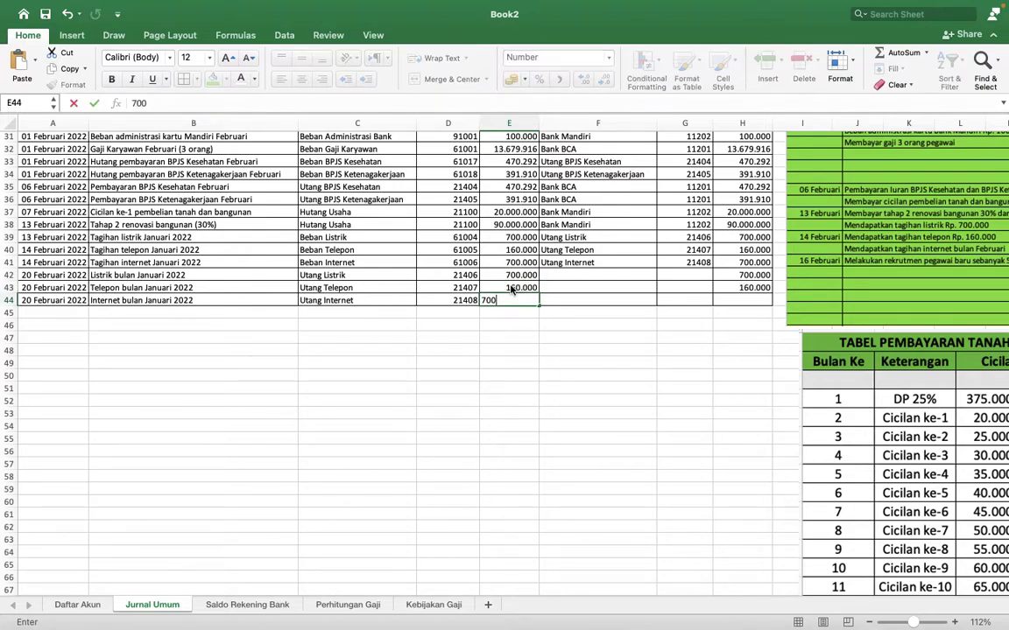
{"action": "type", "text": ".000"}
{"action": "key", "text": "Tab"}
Choose Bank BCA as the credit account in F42 and copy it to F43:F44
{"action": "key", "text": "Up"}
{"action": "key", "text": "Up"}
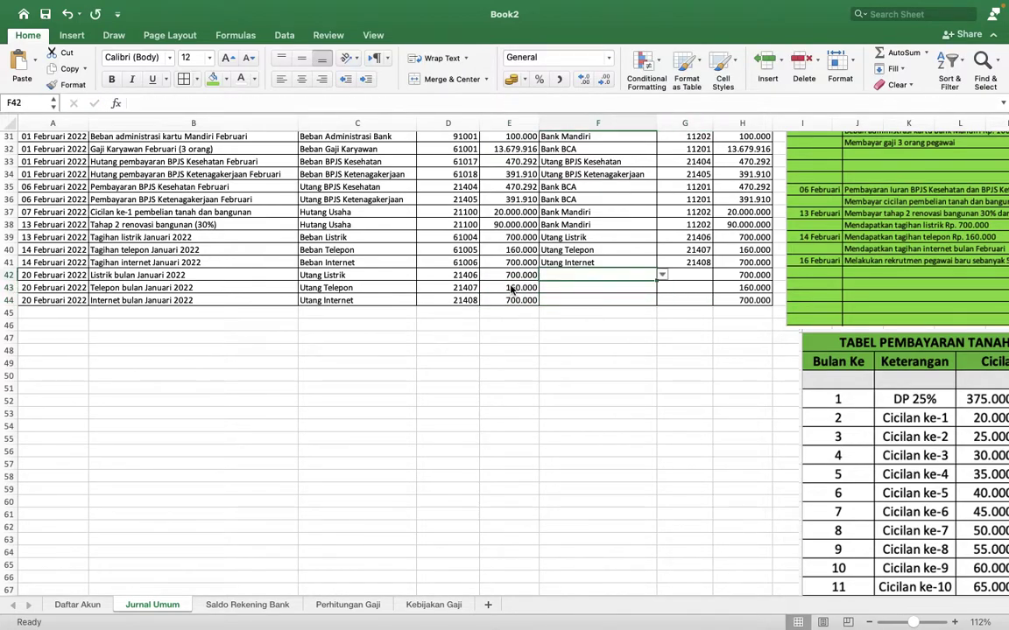
{"action": "left_click", "coordinate": [661, 275]}
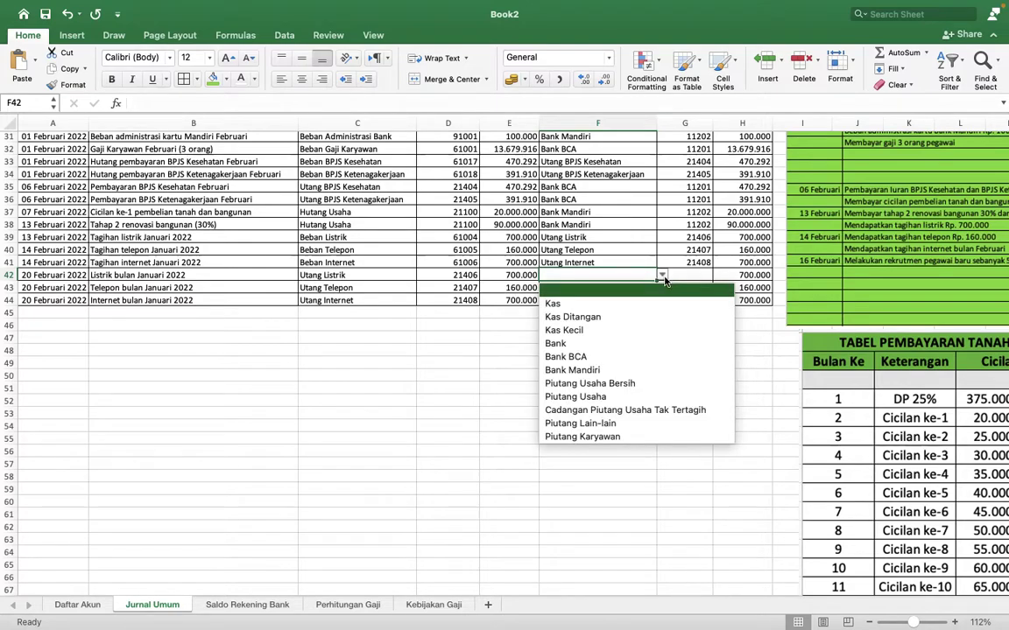
{"action": "left_click", "coordinate": [626, 356]}
{"action": "key", "text": "ctrl+c"}
{"action": "key", "text": "Down"}
{"action": "key", "text": "shift+Down"}
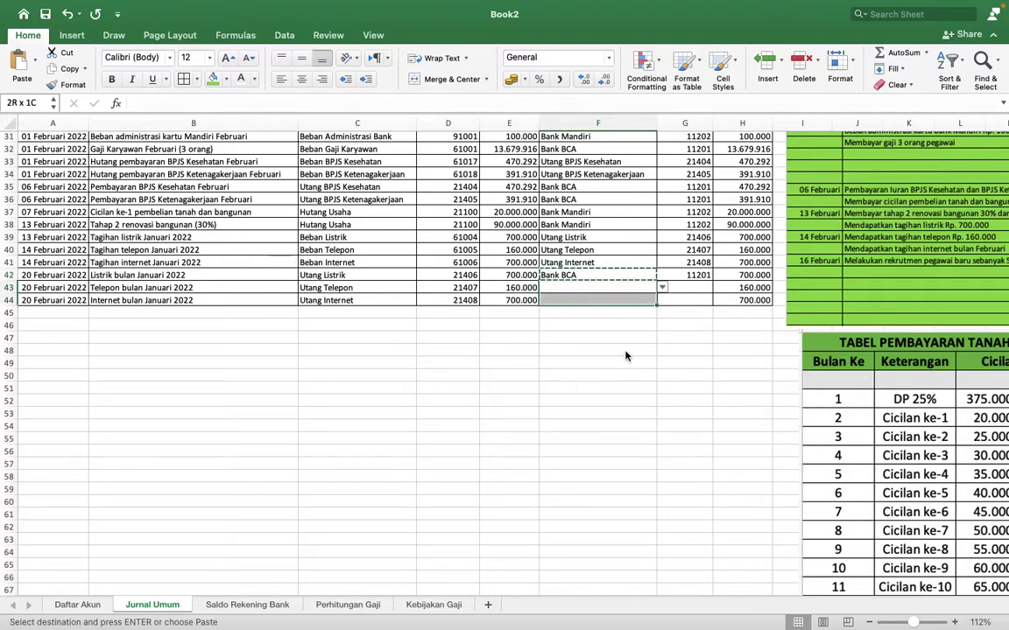
{"action": "key", "text": "Return"}
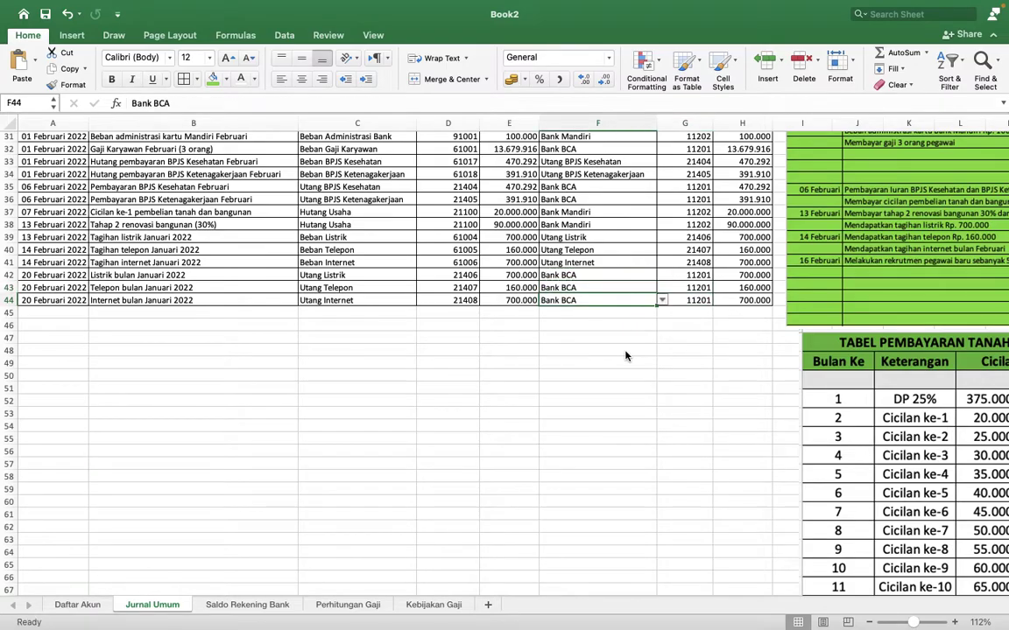
Fill all the February 2022 journal rows, A24:H44, with a gold background colour
{"action": "scroll", "coordinate": [660, 421], "scroll_direction": "up", "scroll_amount": 8}
{"action": "scroll", "coordinate": [660, 421], "scroll_direction": "down", "scroll_amount": 4}
{"action": "left_click", "coordinate": [77, 187]}
{"action": "key", "text": "ctrl+shift+Down"}
{"action": "key", "text": "shift+Right"}
{"action": "key", "text": "shift+Right"}
{"action": "key", "text": "shift+Right"}
{"action": "key", "text": "shift+Right"}
{"action": "key", "text": "shift+Right"}
{"action": "key", "text": "shift+Right"}
{"action": "key", "text": "shift+Right"}
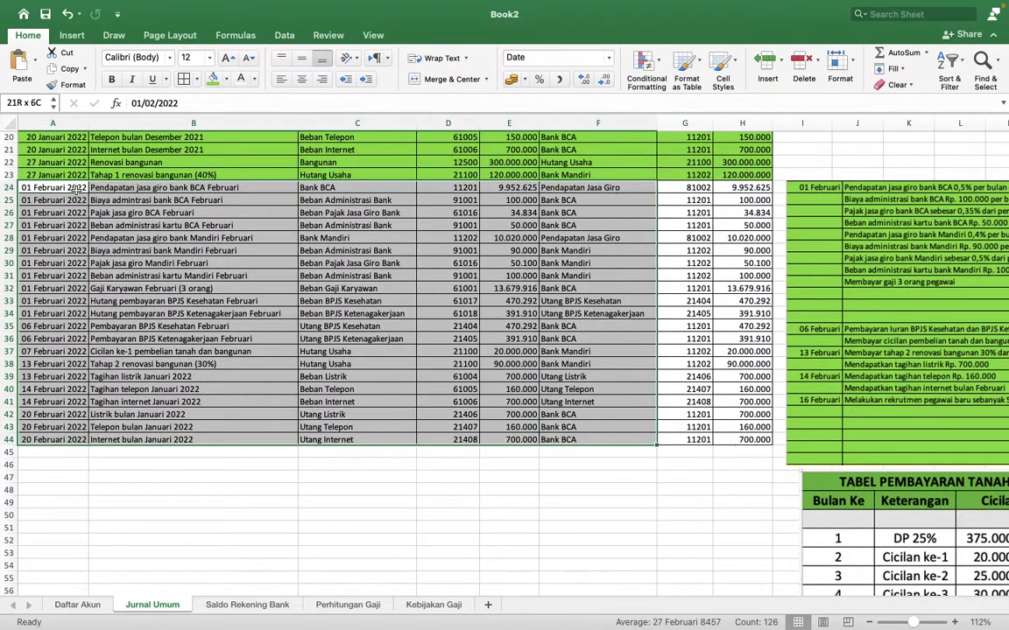
{"action": "left_click", "coordinate": [226, 79]}
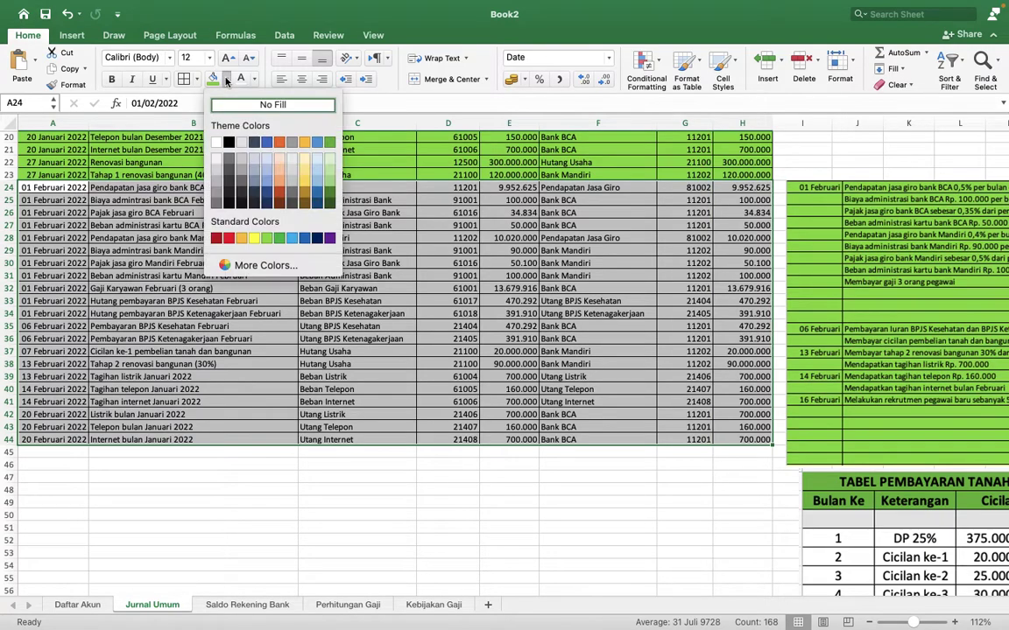
{"action": "left_click", "coordinate": [306, 182]}
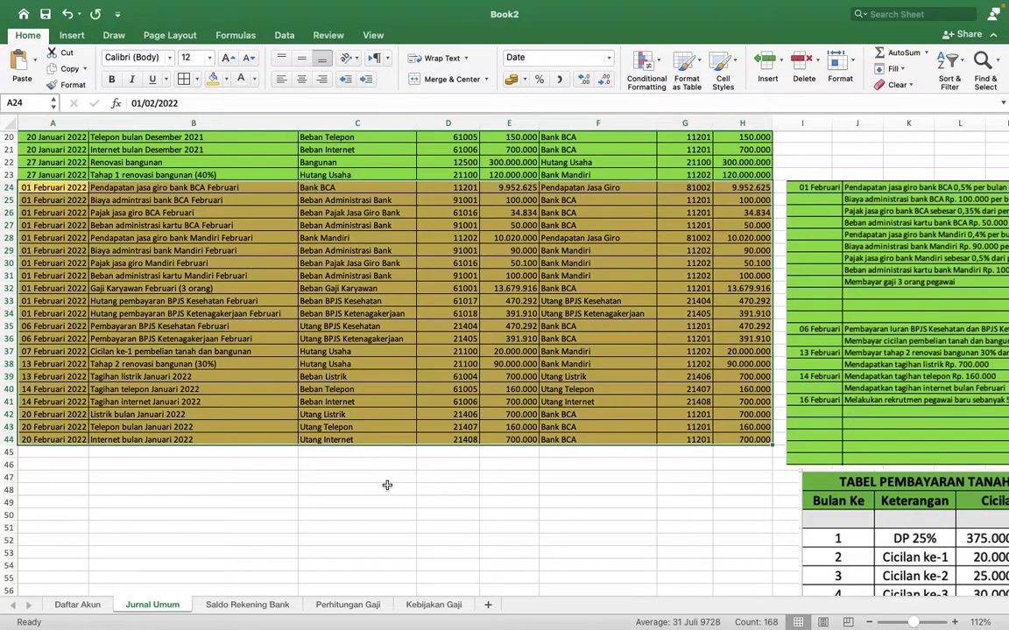
{"action": "left_click", "coordinate": [398, 557]}
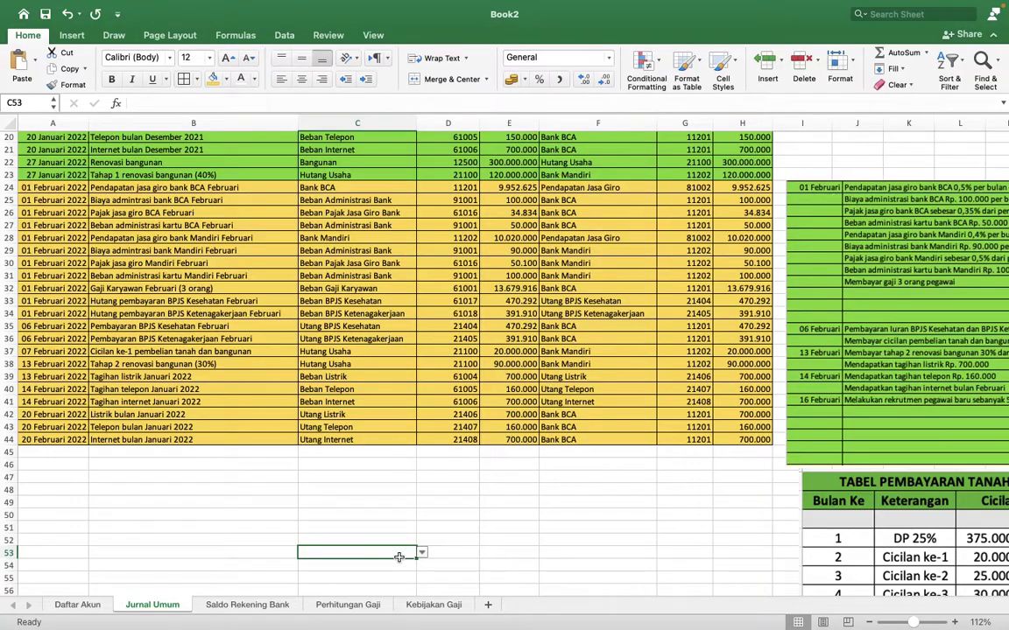
{"action": "scroll", "coordinate": [398, 556], "scroll_direction": "right", "scroll_amount": 5}
{"action": "scroll", "coordinate": [399, 557], "scroll_direction": "down", "scroll_amount": 2}
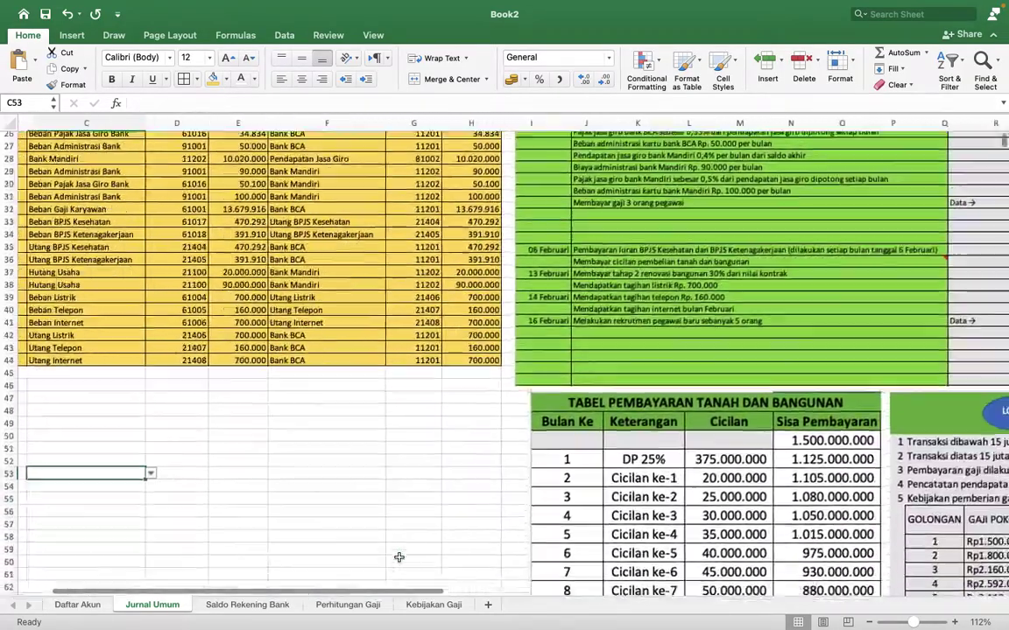
{"action": "scroll", "coordinate": [398, 557], "scroll_direction": "down", "scroll_amount": 2}
{"action": "scroll", "coordinate": [398, 556], "scroll_direction": "right", "scroll_amount": 3}
{"action": "scroll", "coordinate": [398, 557], "scroll_direction": "left", "scroll_amount": 8}
{"action": "scroll", "coordinate": [398, 556], "scroll_direction": "up", "scroll_amount": 6}
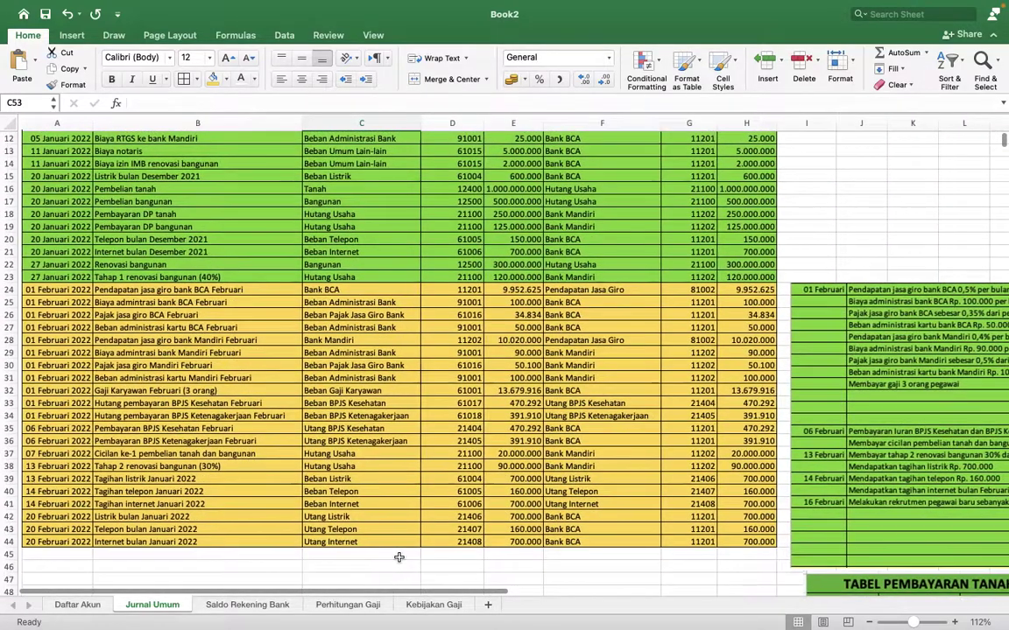
{"action": "mouse_move", "coordinate": [899, 4]}
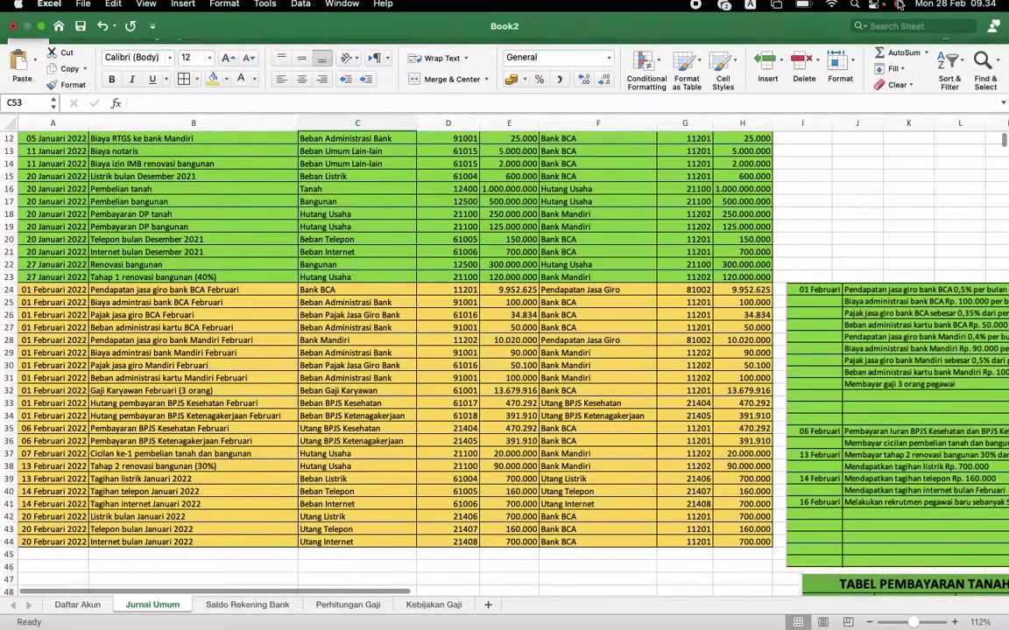